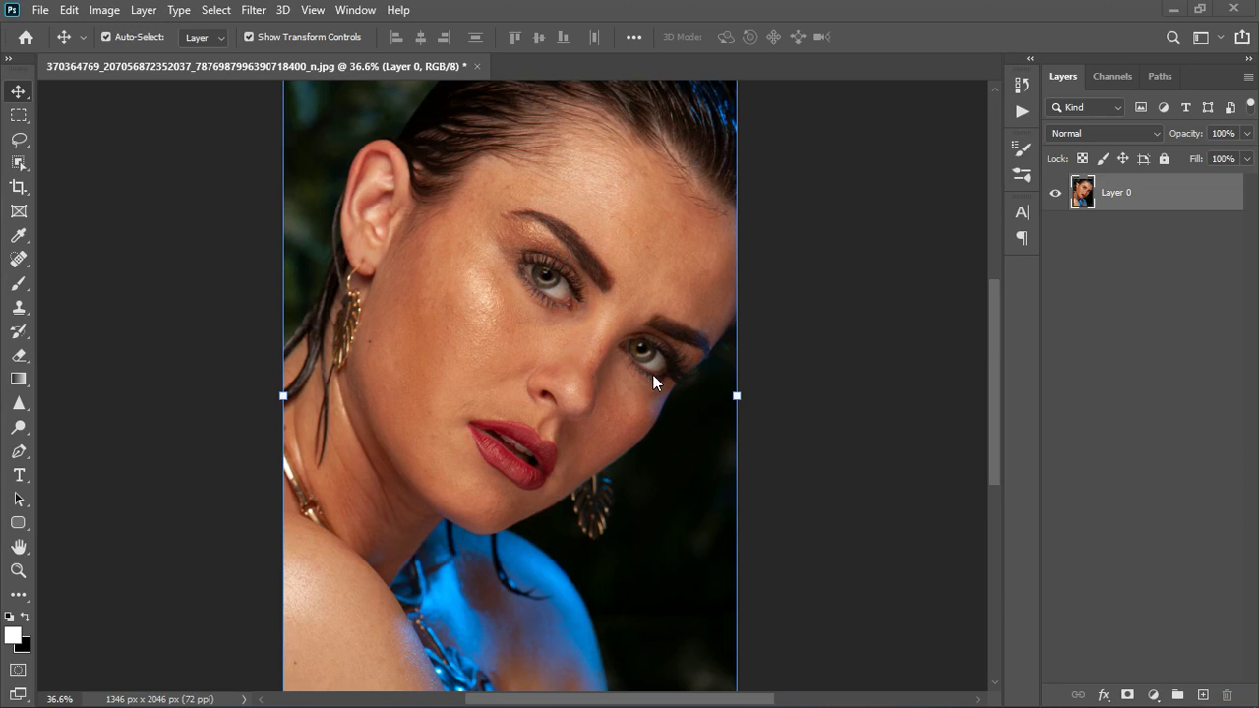
Step: Add a Hue/Saturation adjustment layer above the portrait and target its Reds range by sampling the skin inside the ear
scroll(473, 325, "down", 1)
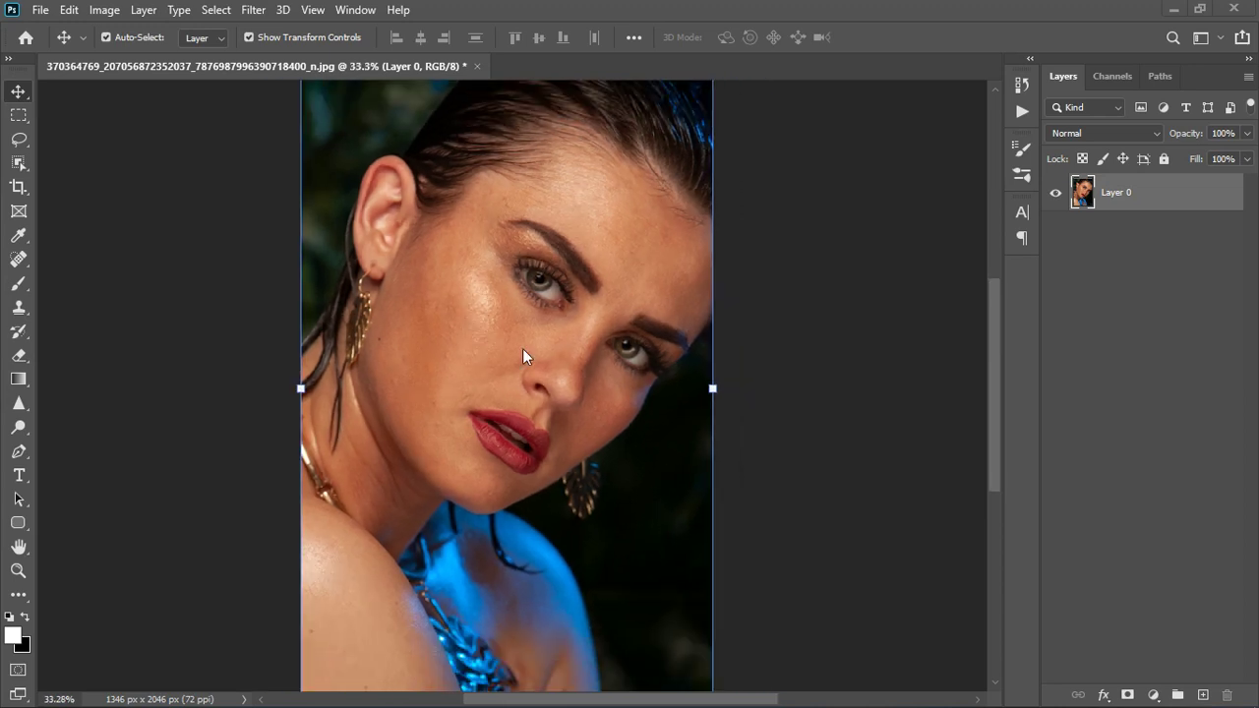
left_click(1153, 695)
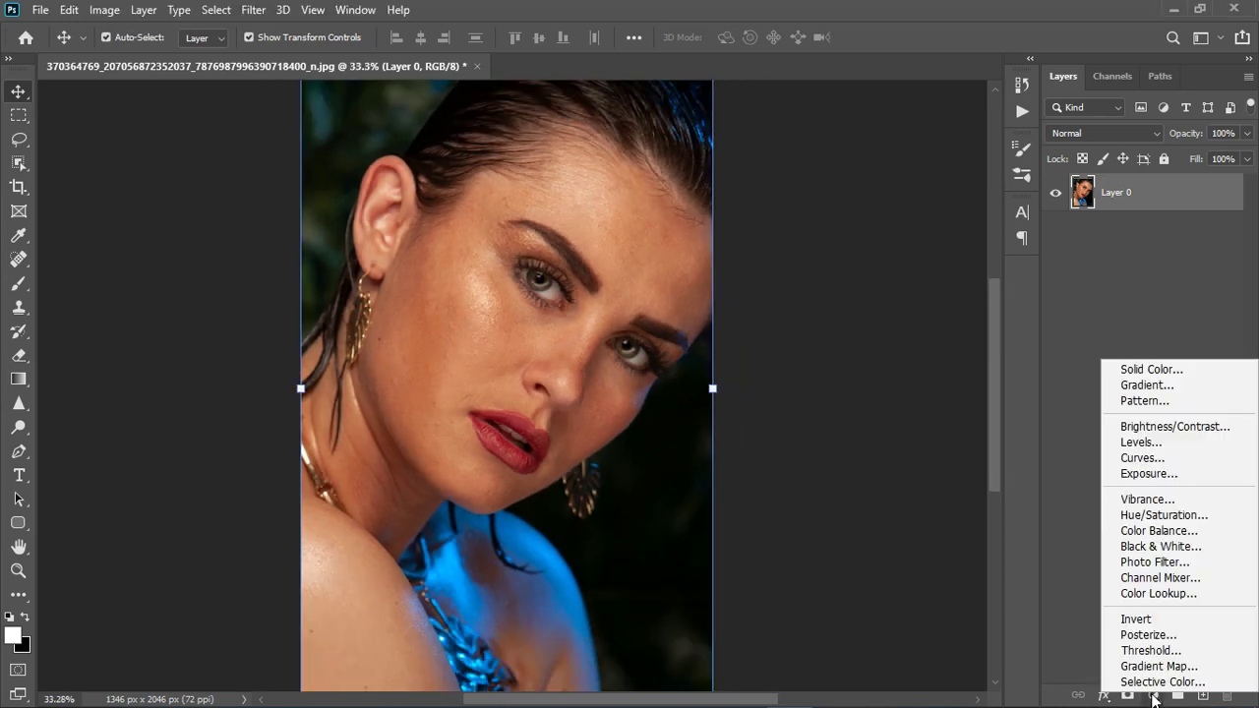
left_click(1155, 515)
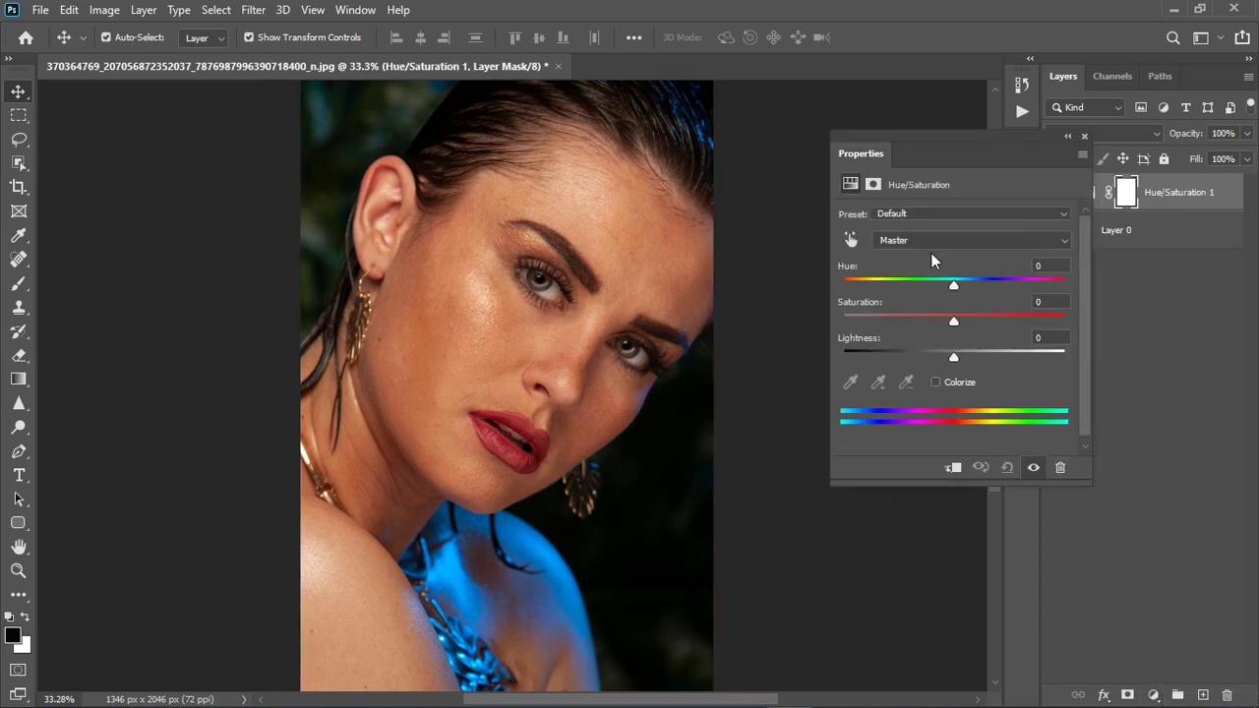
left_click(852, 239)
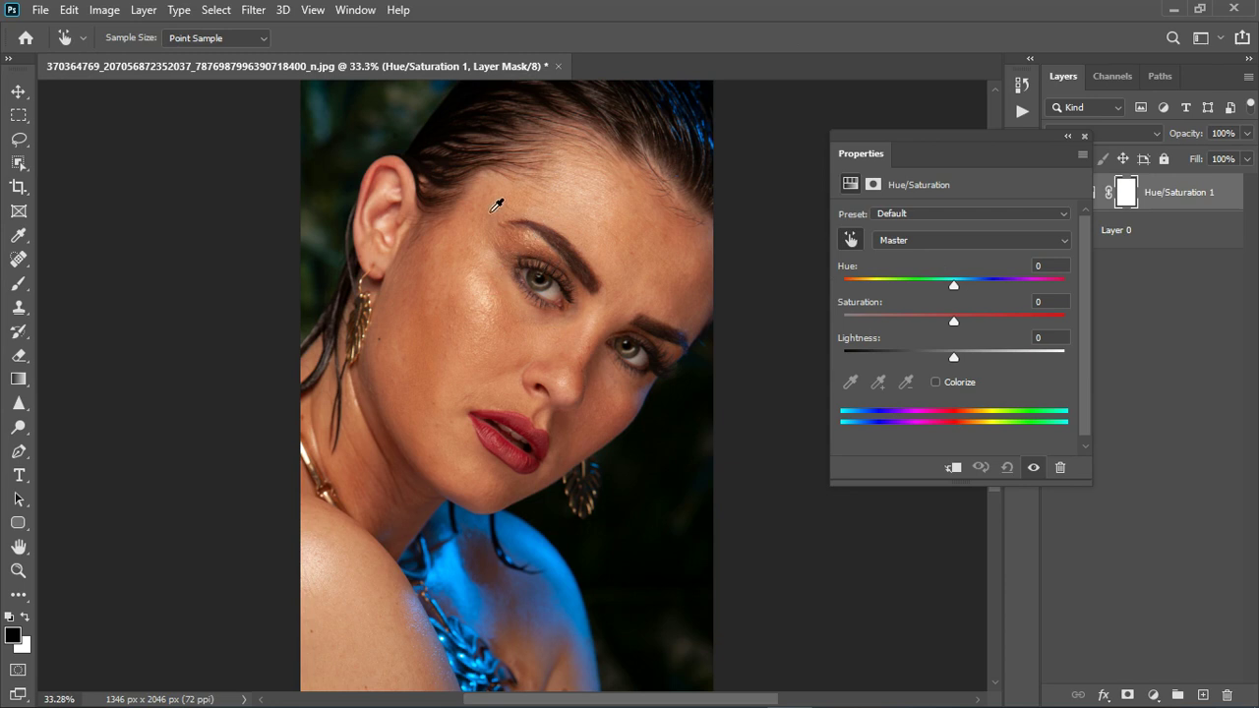
left_click(386, 199)
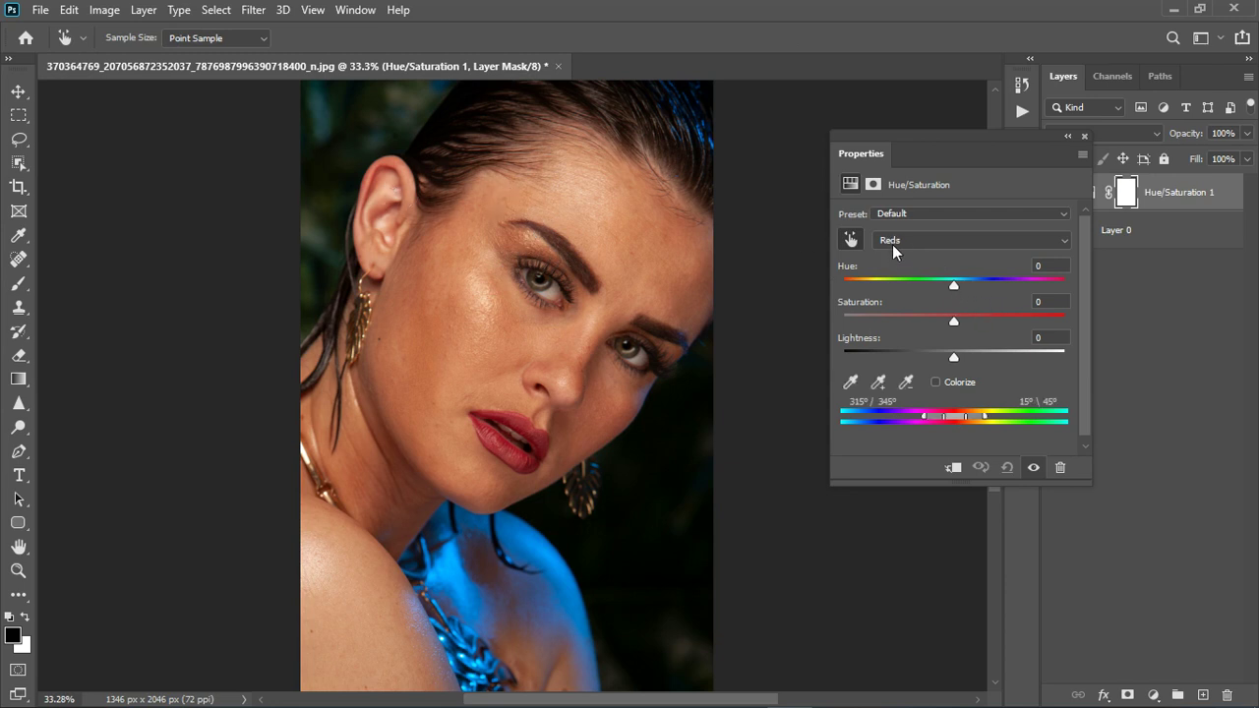
Step: Push the Reds hue to +180 to expose the affected skin and compare the portrait with the adjustment hidden and shown
left_click_drag(953, 285, 1071, 285)
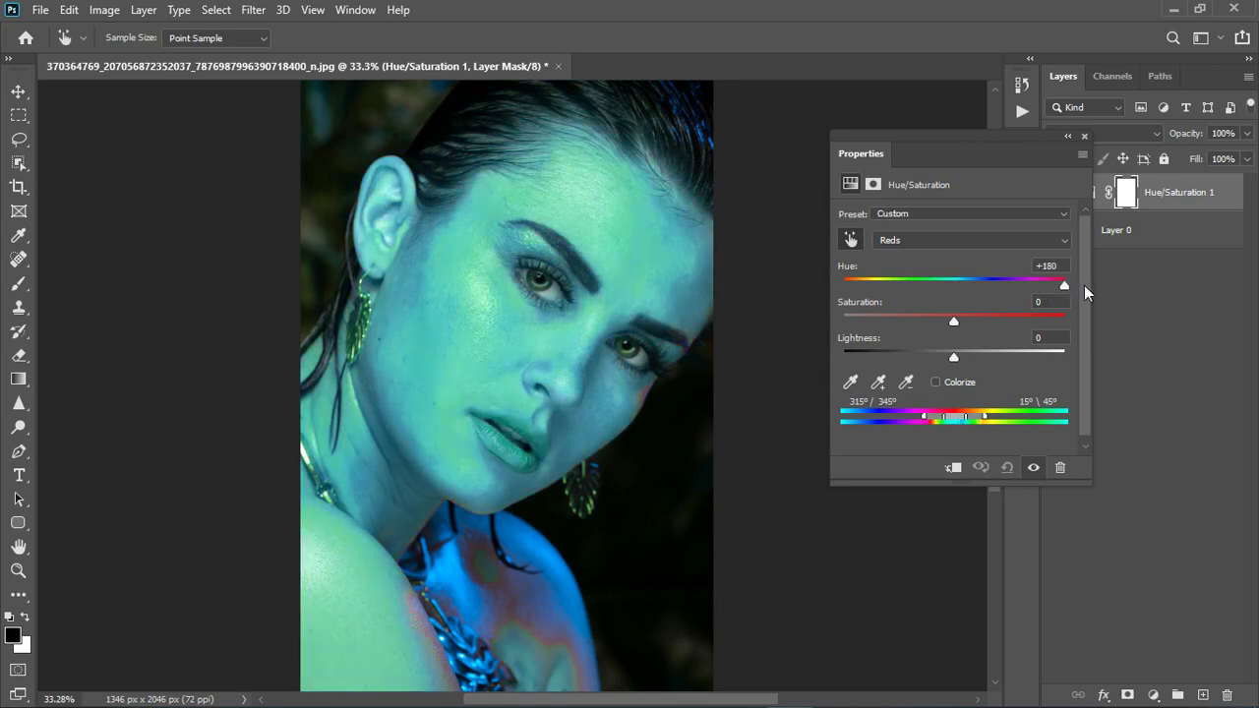
scroll(576, 366, "up", 3)
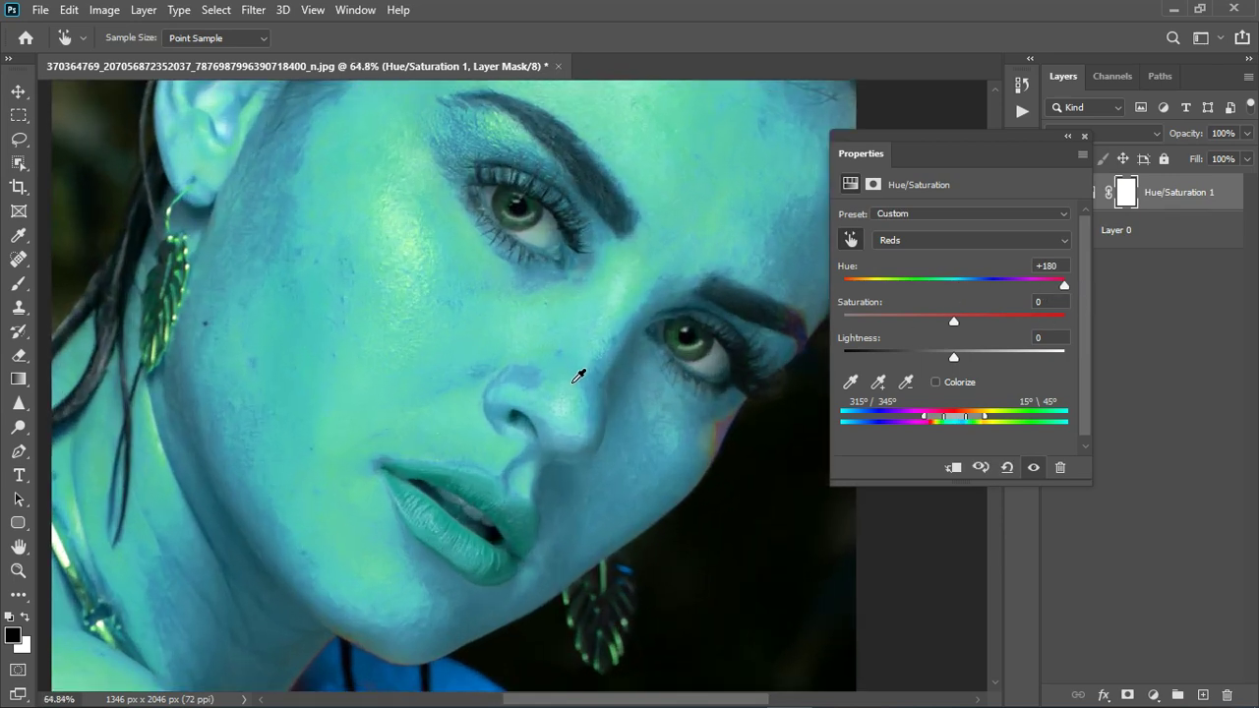
scroll(577, 385, "down", 1)
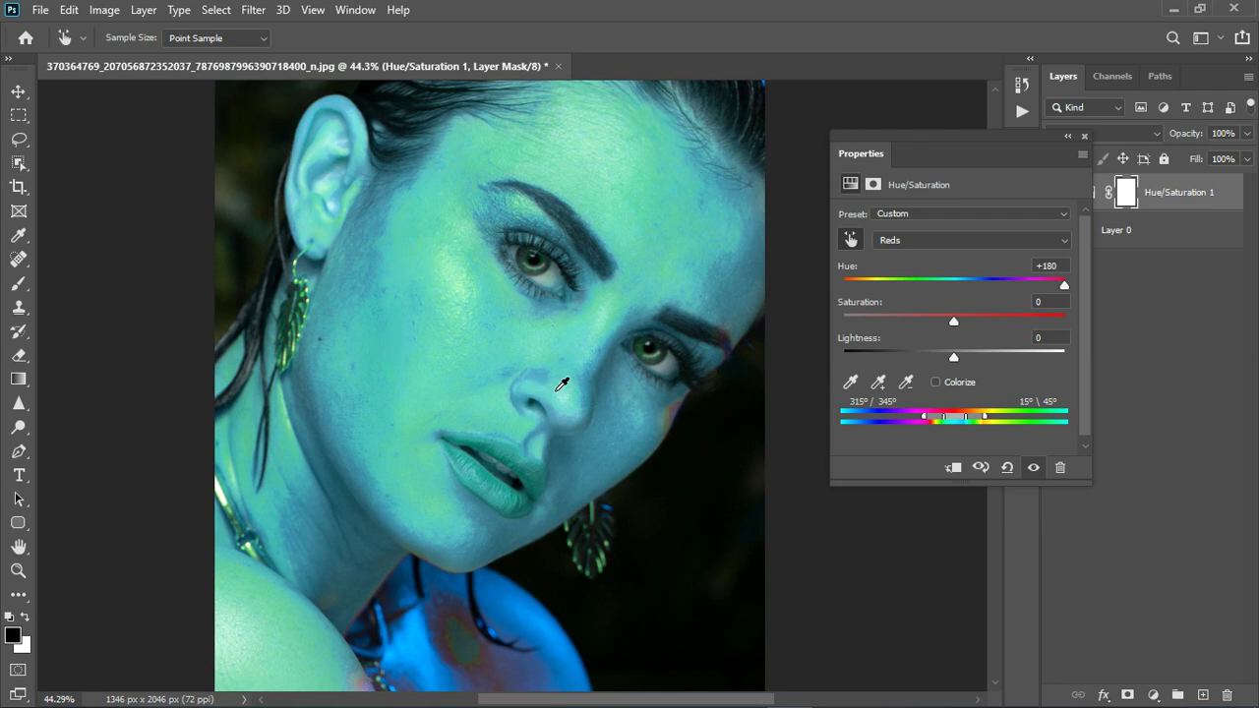
scroll(626, 430, "down", 1)
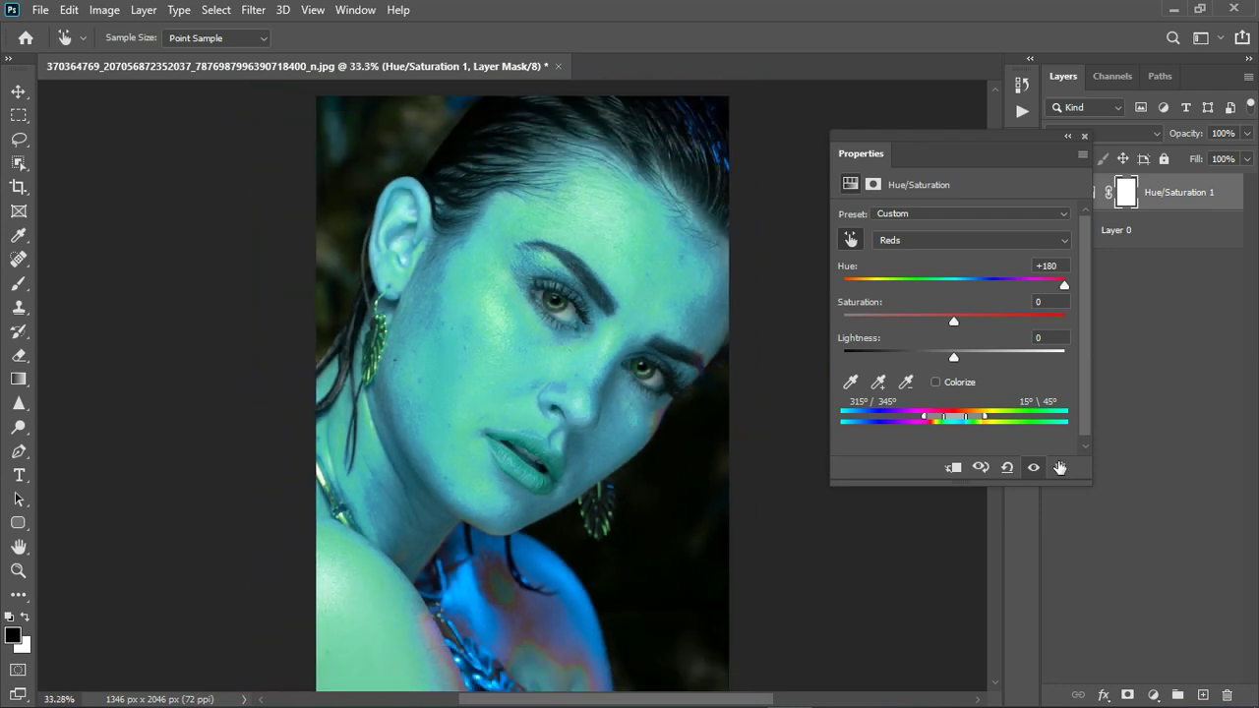
left_click(1044, 473)
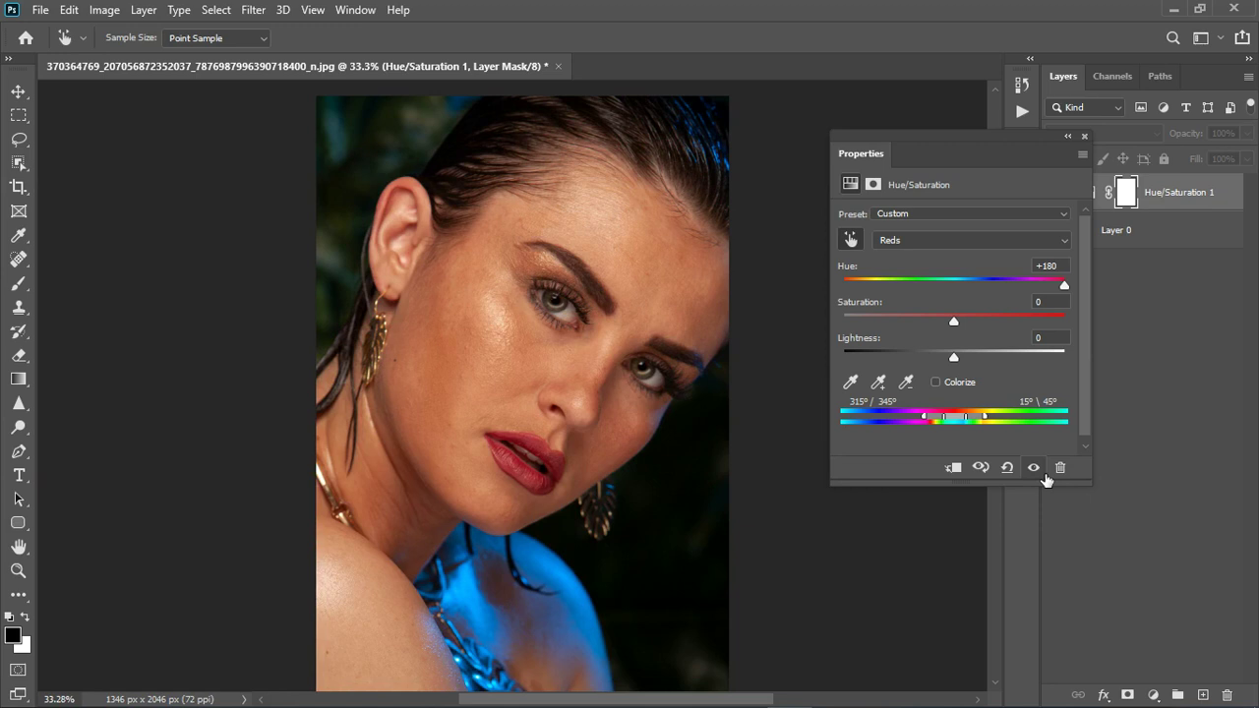
left_click(1045, 479)
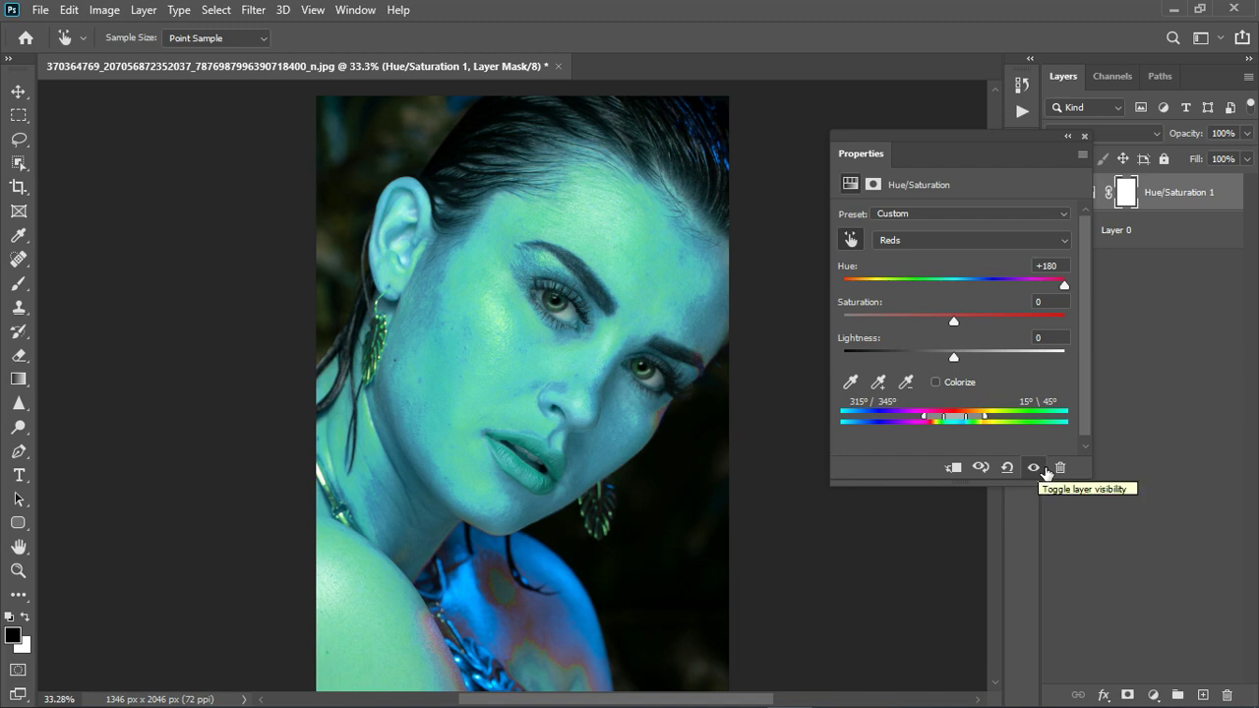
key("ctrl+plus")
left_click(1045, 479)
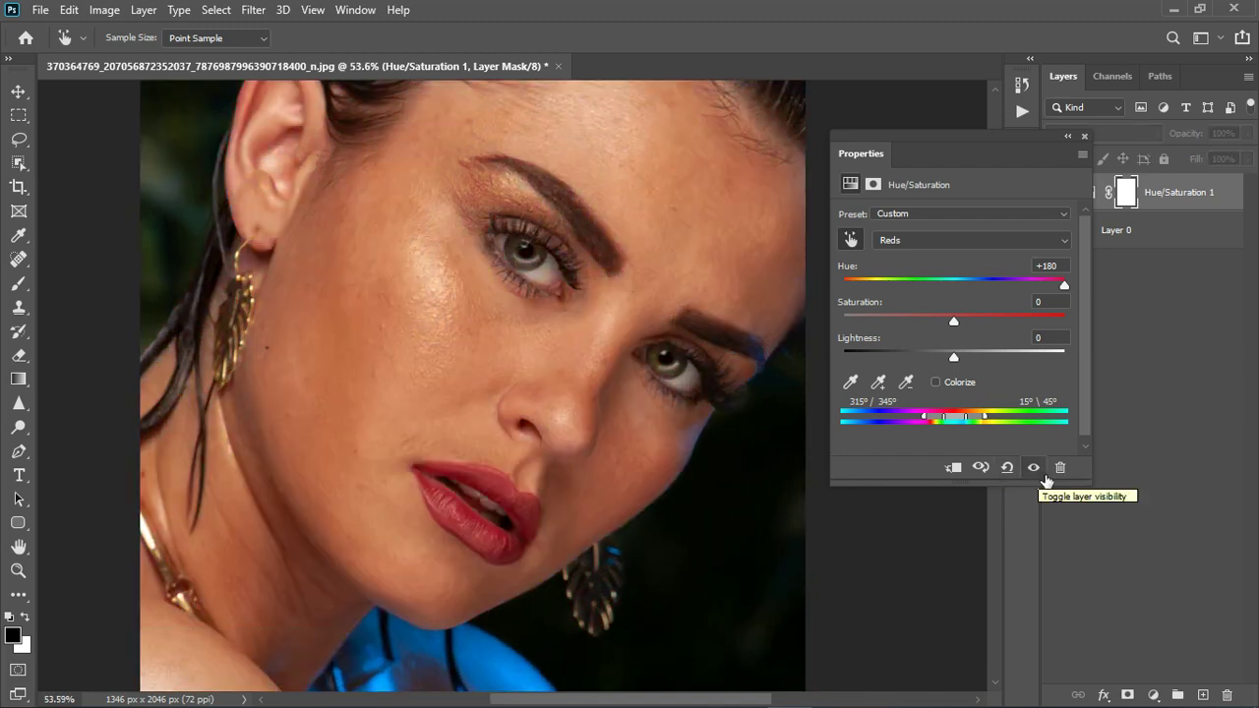
left_click(1032, 467)
Step: Shift the Reds color range to 294°/323° through 354°\23° to isolate the red patches of skin
mouse_move(954, 417)
left_mouse_down()
mouse_move(927, 428)
mouse_move(943, 424)
left_mouse_up()
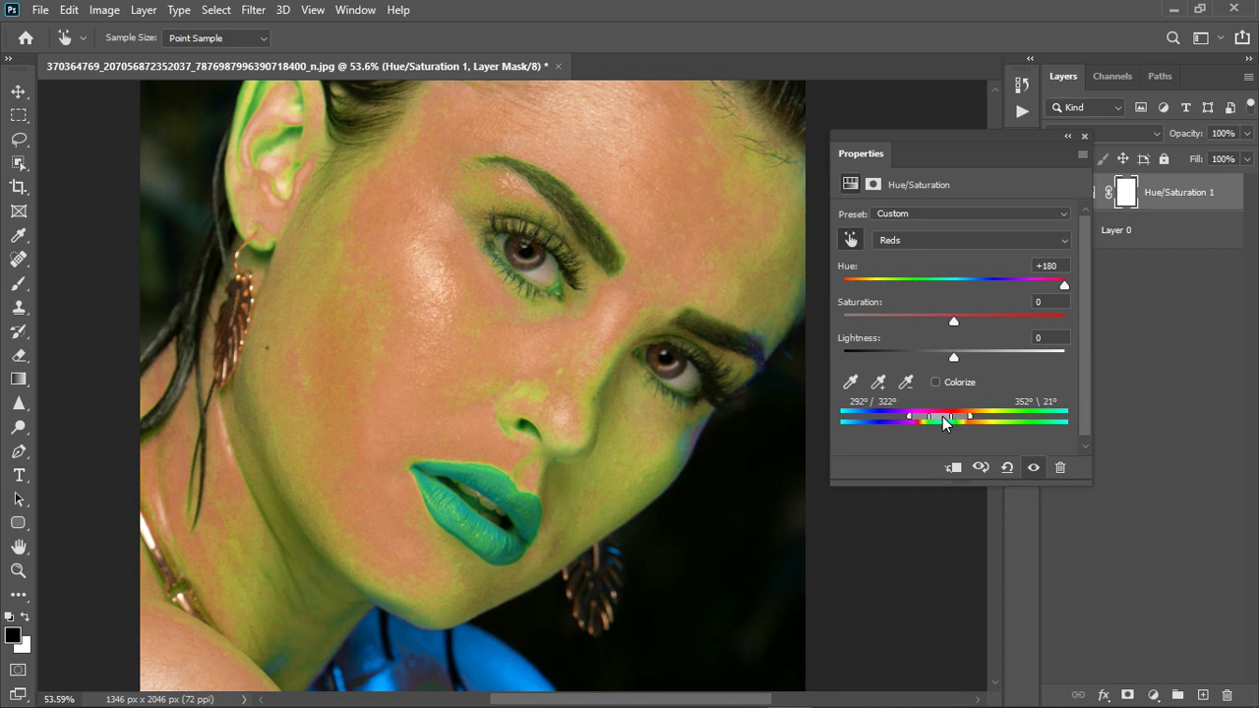
left_click_drag(942, 422, 945, 423)
scroll(581, 422, "down", 2)
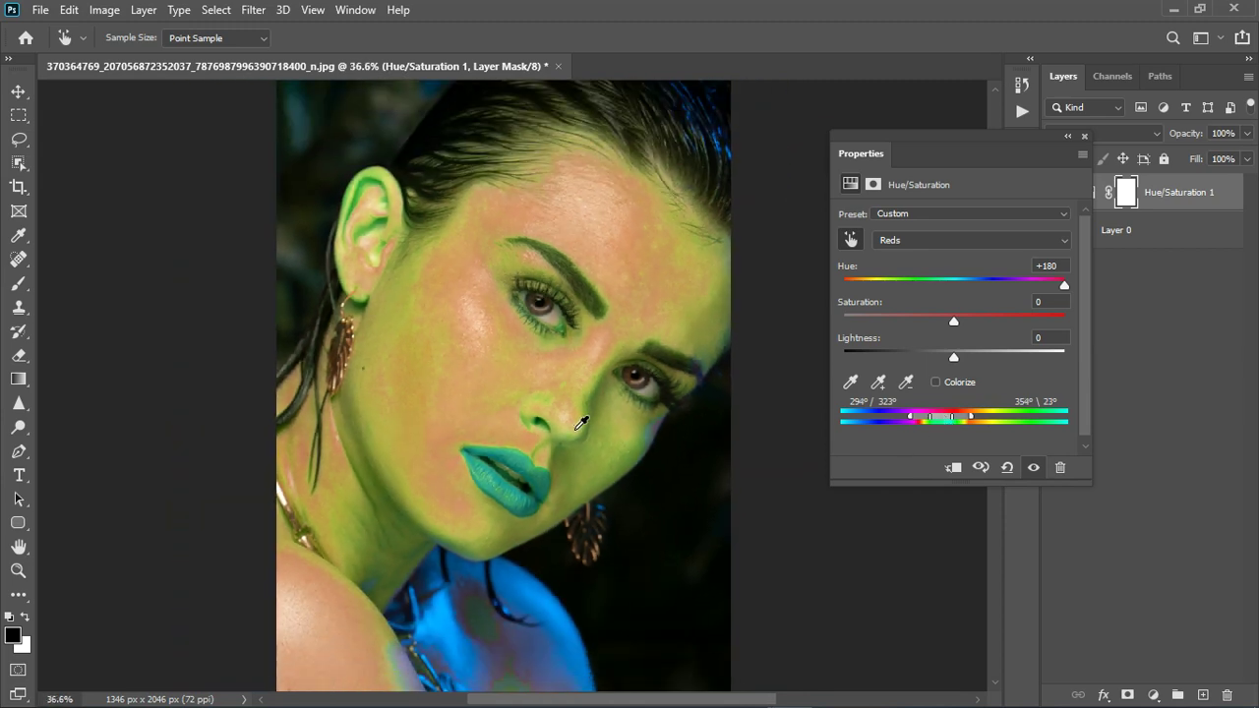
scroll(469, 429, "up", 2)
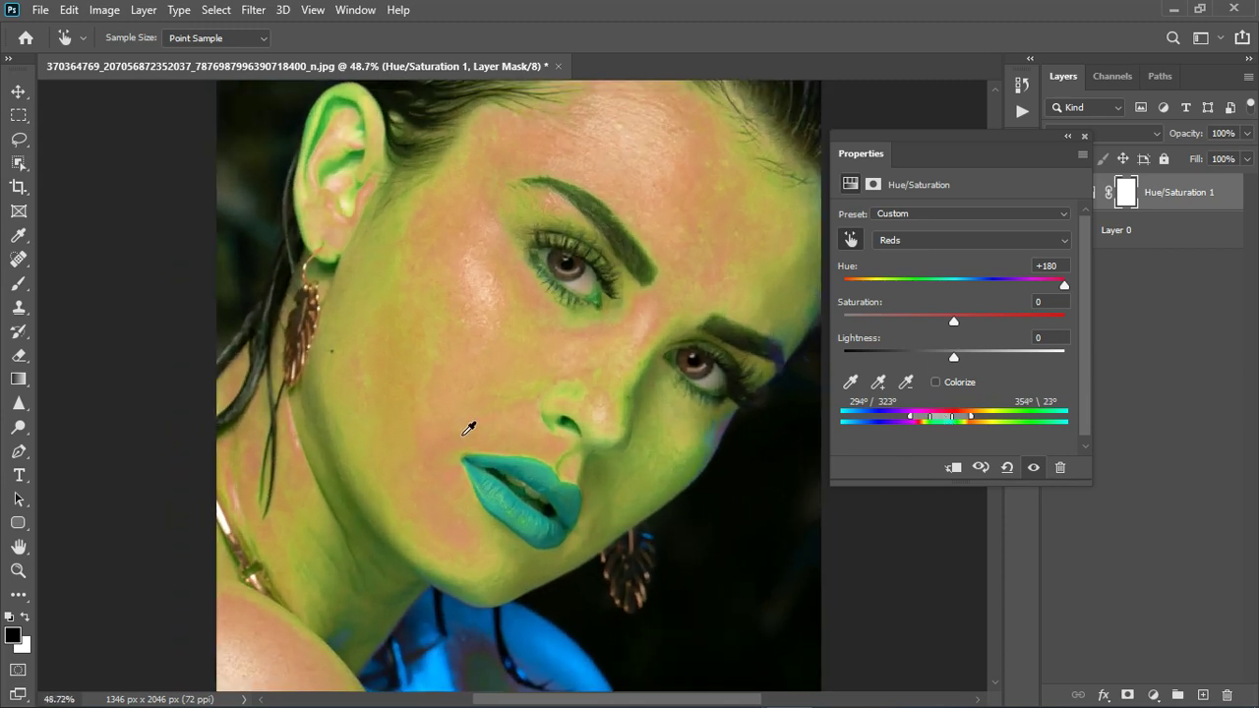
Step: Reset the Reds hue to 0, raise it to +25, and compare the skin tone with the adjustment hidden and shown
left_click(880, 383)
left_click(1036, 272)
type("0")
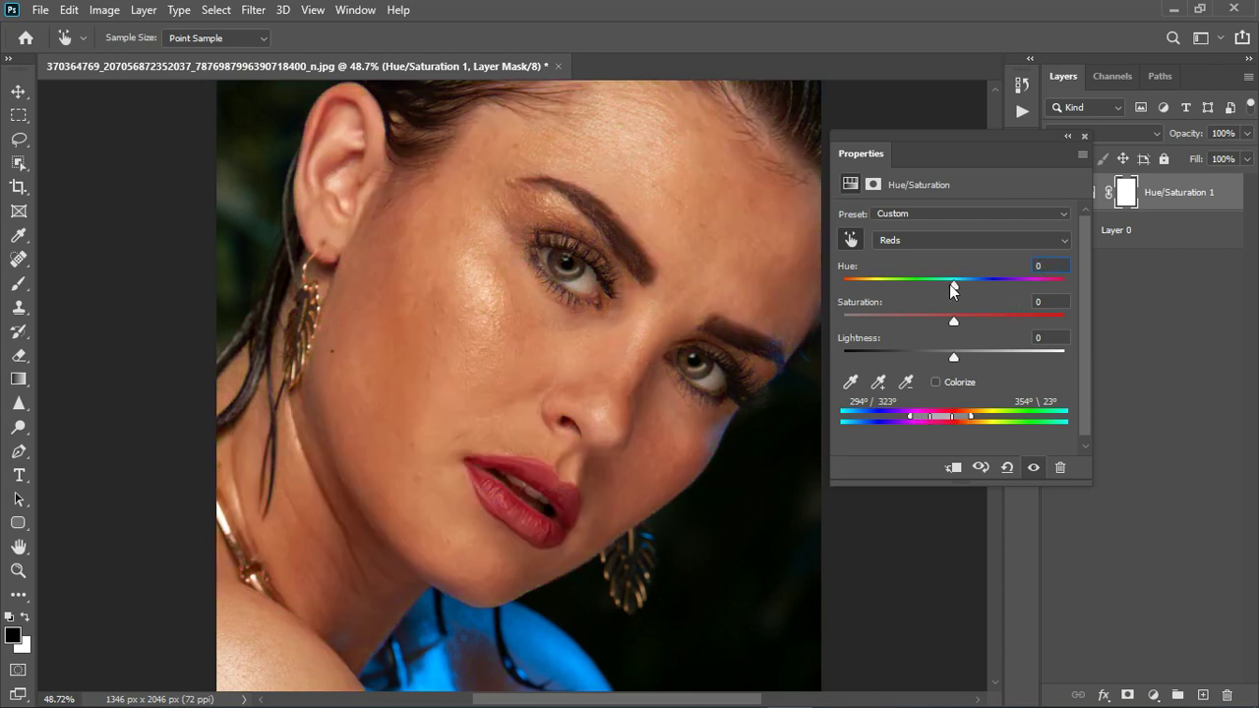
left_click_drag(952, 284, 982, 286)
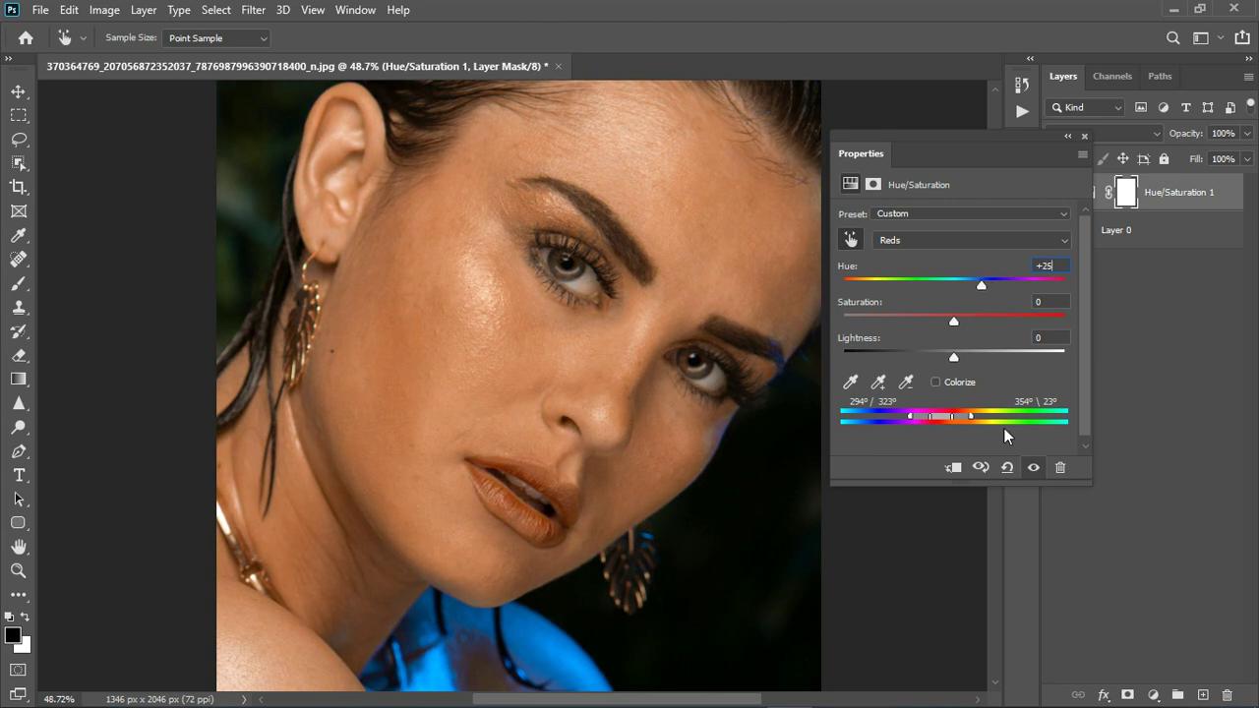
left_click(1033, 468)
left_click(1039, 468)
Step: Set the Reds saturation to -7 and lightness to +13, compare the result with the original, and close the adjustment's properties
left_click_drag(950, 356, 980, 355)
left_click_drag(943, 322, 946, 321)
left_click(1037, 467)
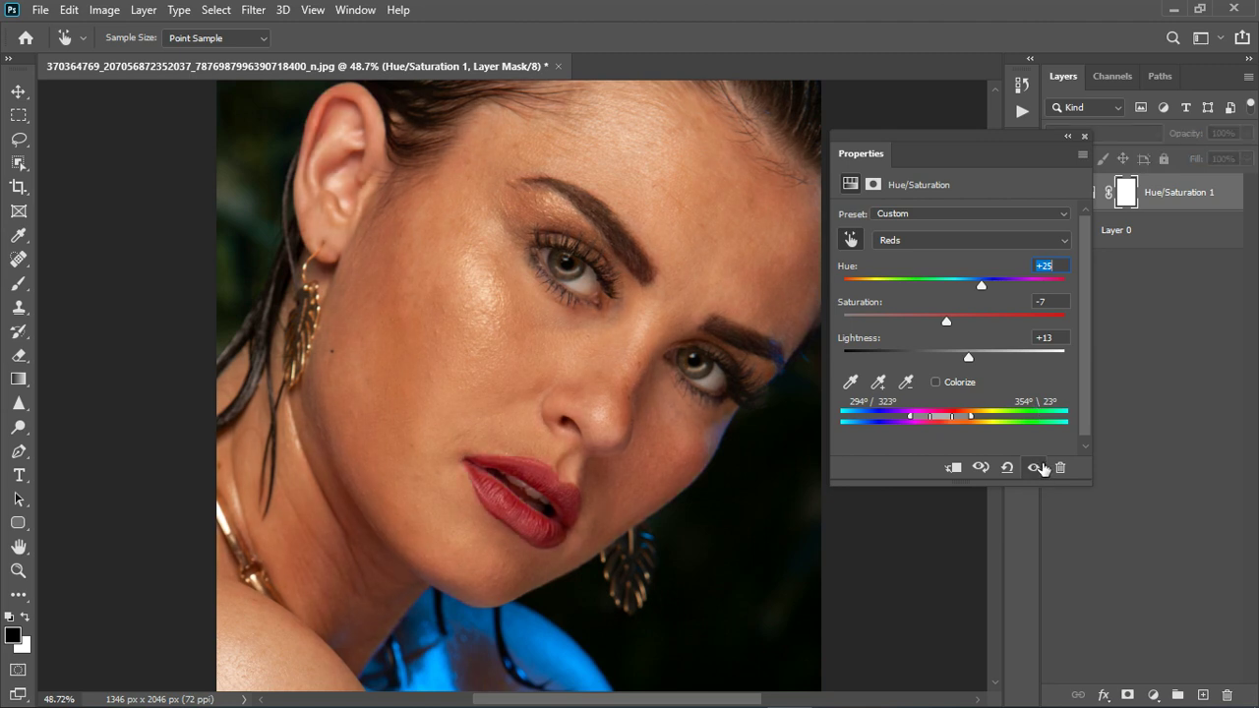
left_click(1040, 467)
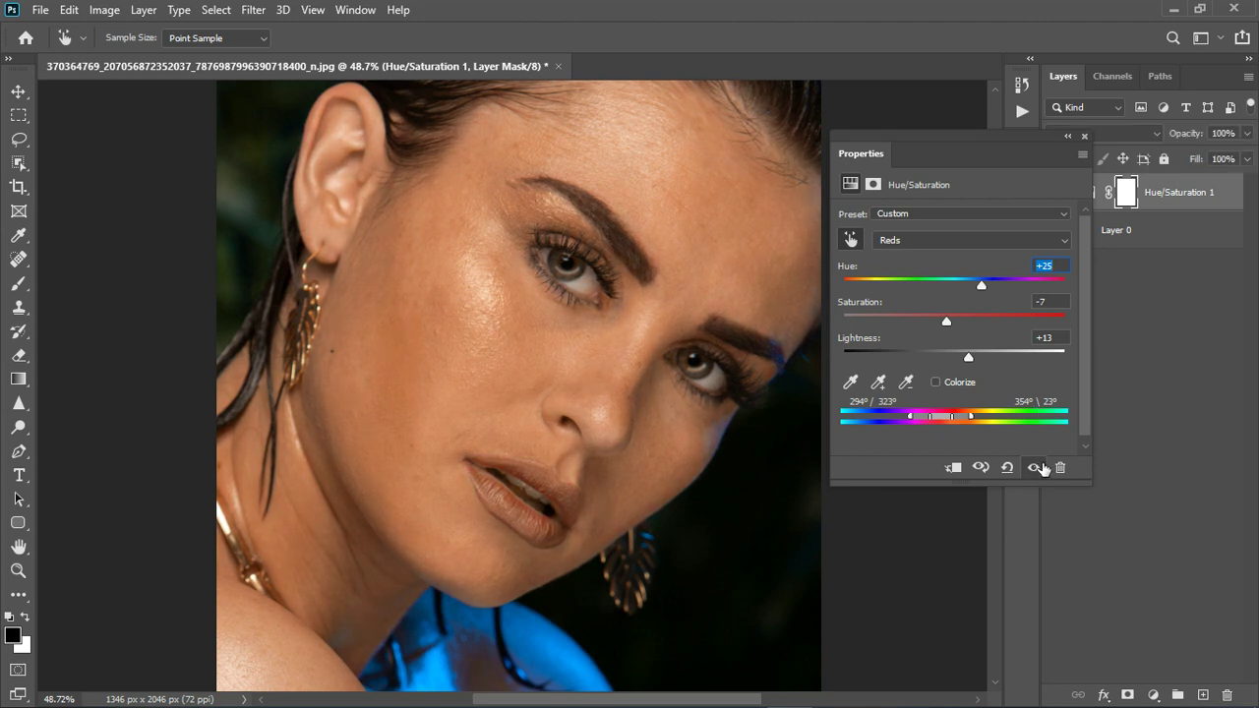
left_click(1083, 136)
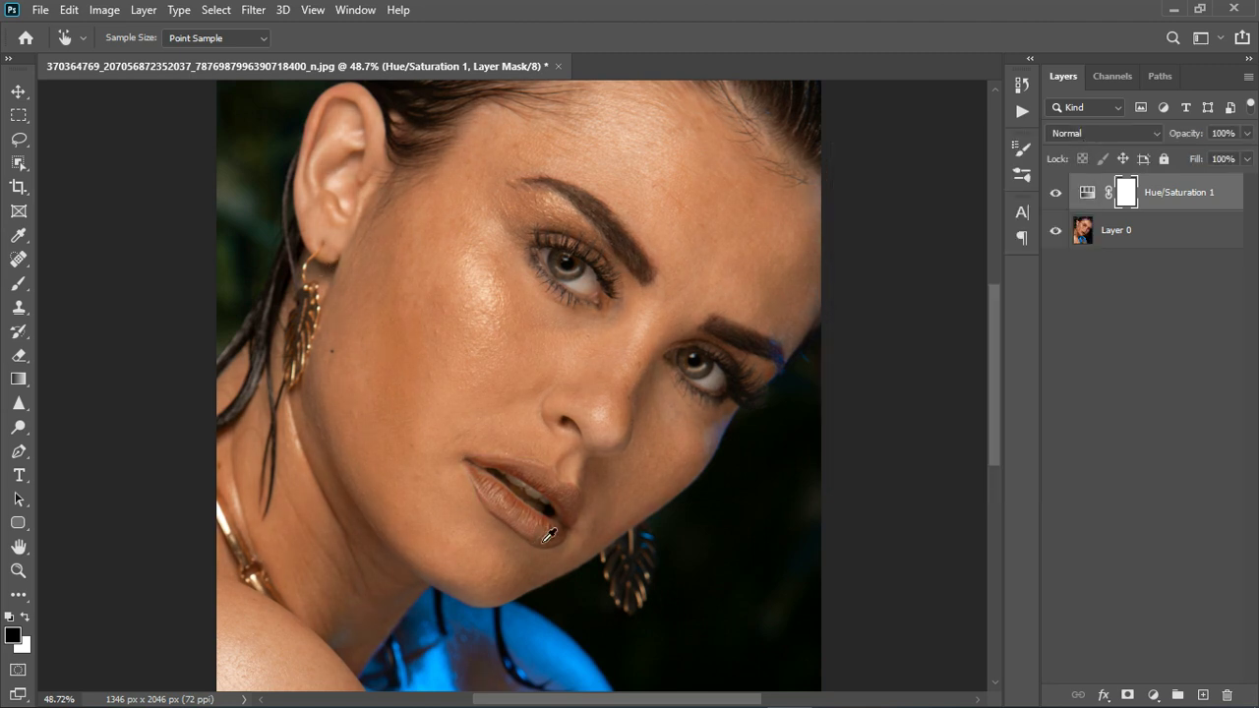
Step: Paint black over the lips on the Hue/Saturation layer mask with a size 70 soft brush to restore their original red
left_click(17, 284)
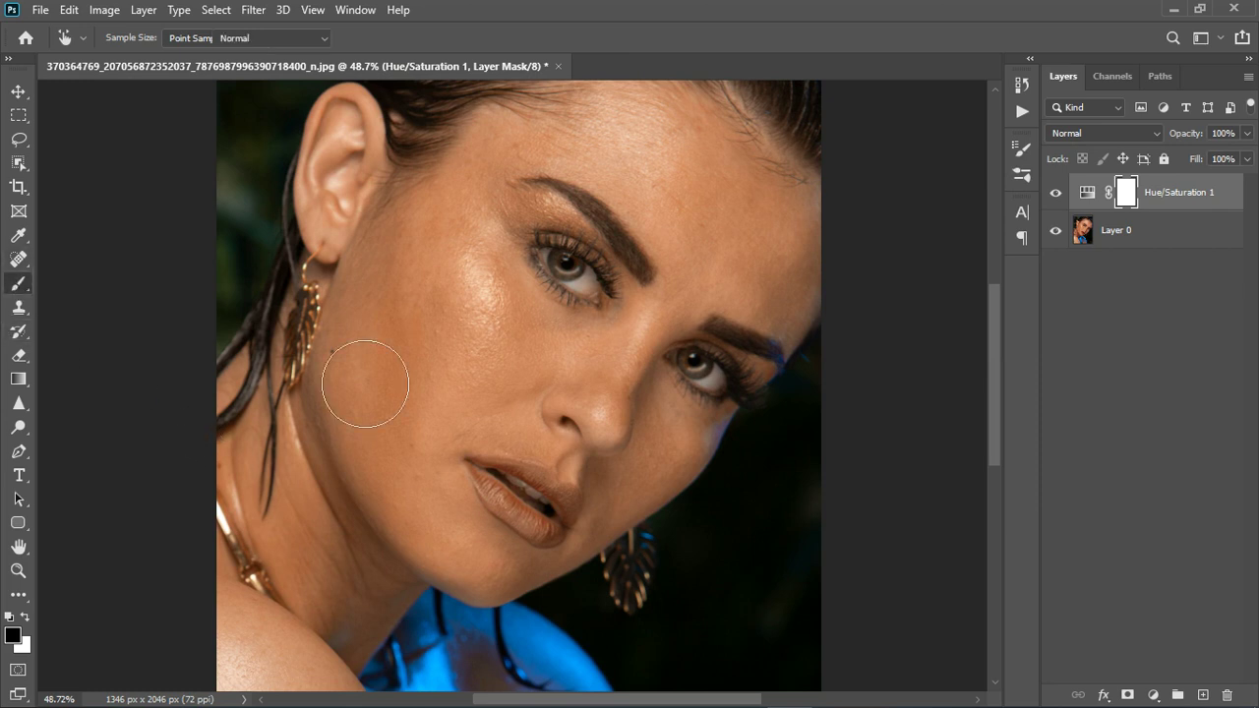
left_click(1056, 193)
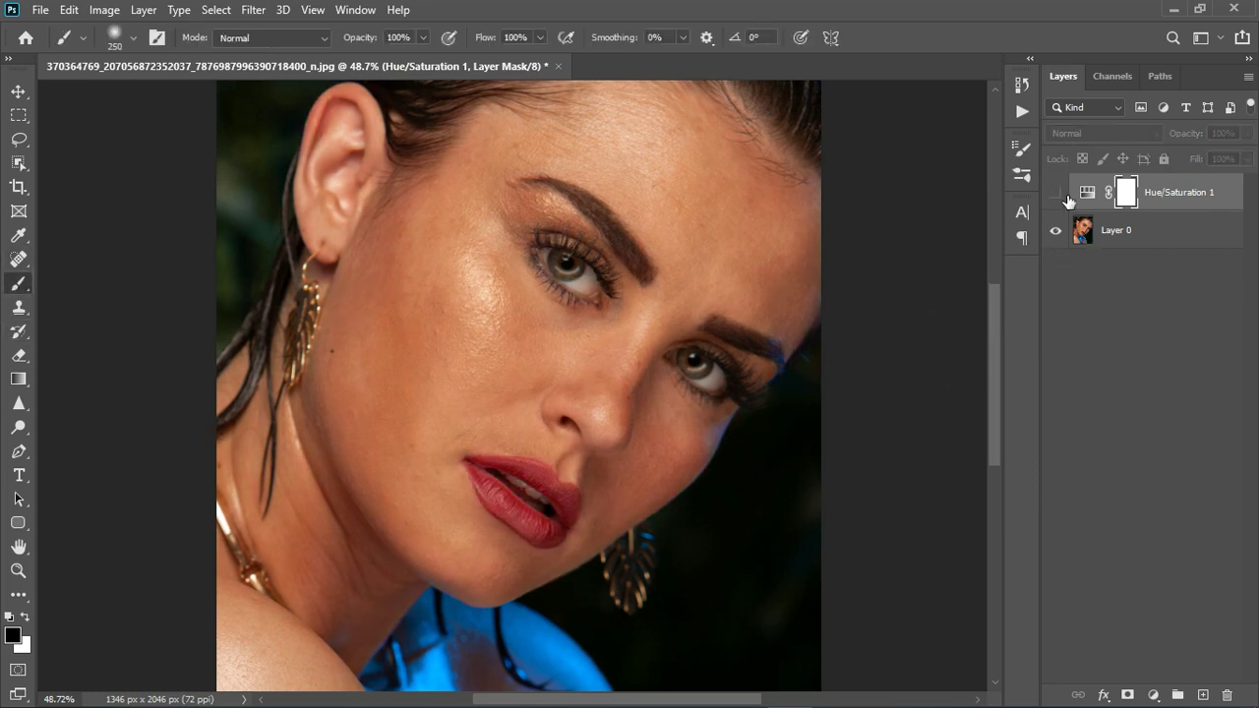
left_click(1056, 193)
scroll(539, 506, "up", 2)
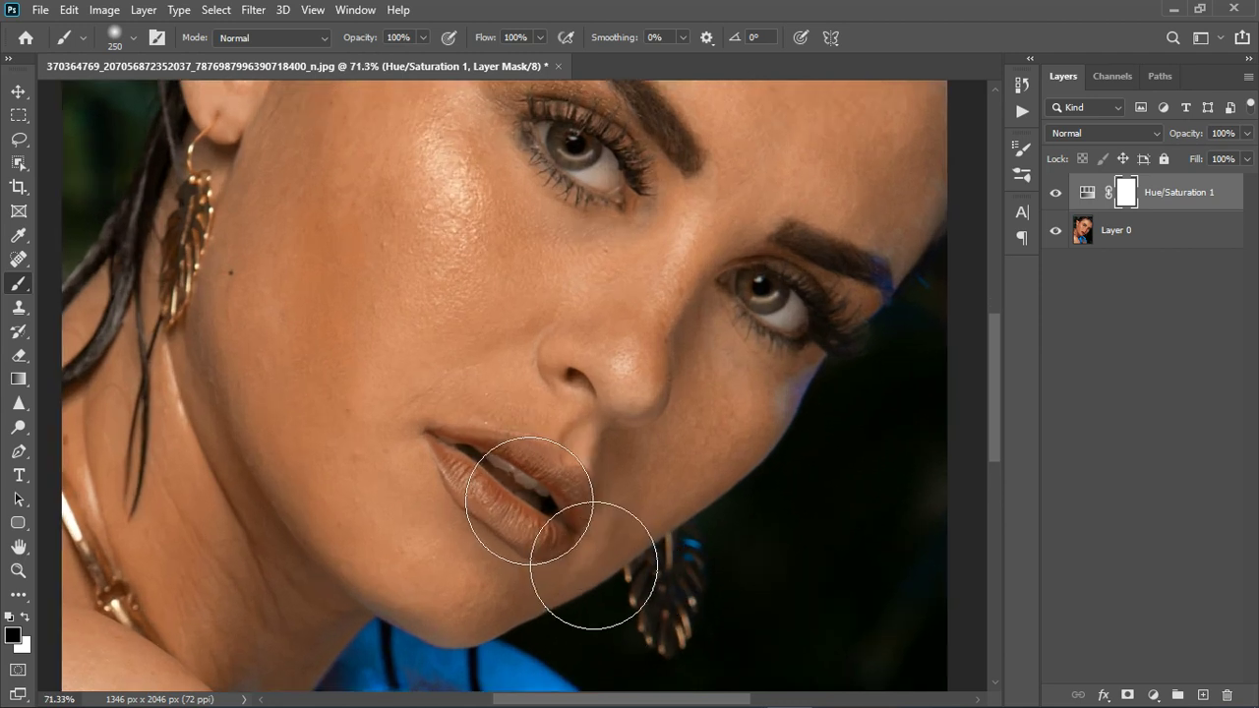
key("bracketleft")
key("bracketleft")
key("bracketleft")
key("bracketleft")
key("bracketleft")
key("bracketleft")
key("bracketleft")
key("bracketleft")
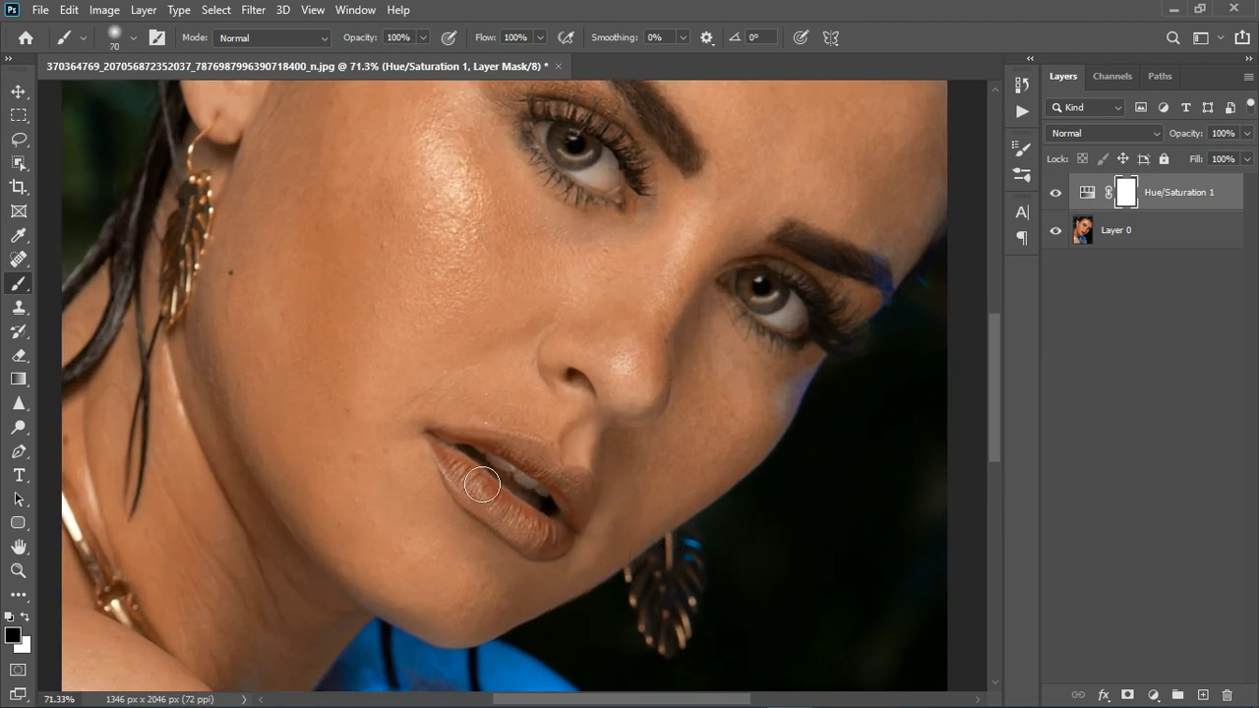
mouse_move(478, 483)
left_mouse_down()
mouse_move(562, 543)
mouse_move(549, 551)
mouse_move(501, 516)
mouse_move(477, 464)
mouse_move(516, 464)
mouse_move(580, 494)
mouse_move(592, 524)
mouse_move(547, 534)
mouse_move(514, 509)
left_mouse_up()
scroll(514, 509, "down", 2)
scroll(563, 374, "up", 2)
scroll(598, 304, "down", 1)
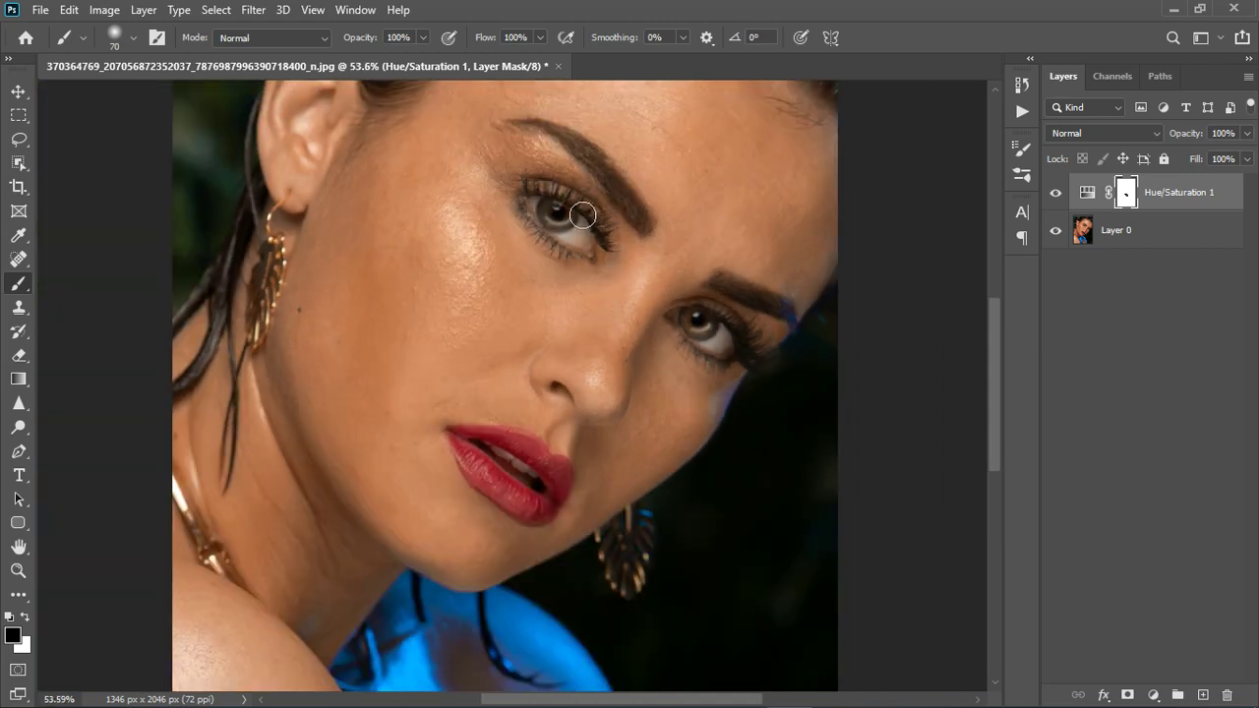
Step: Mask the adjustment off both eyes and their makeup with a size 175 black brush, comparing with the layer hidden and shown
key("bracketright")
key("bracketright")
key("bracketright")
key("bracketright")
key("bracketright")
key("bracketright")
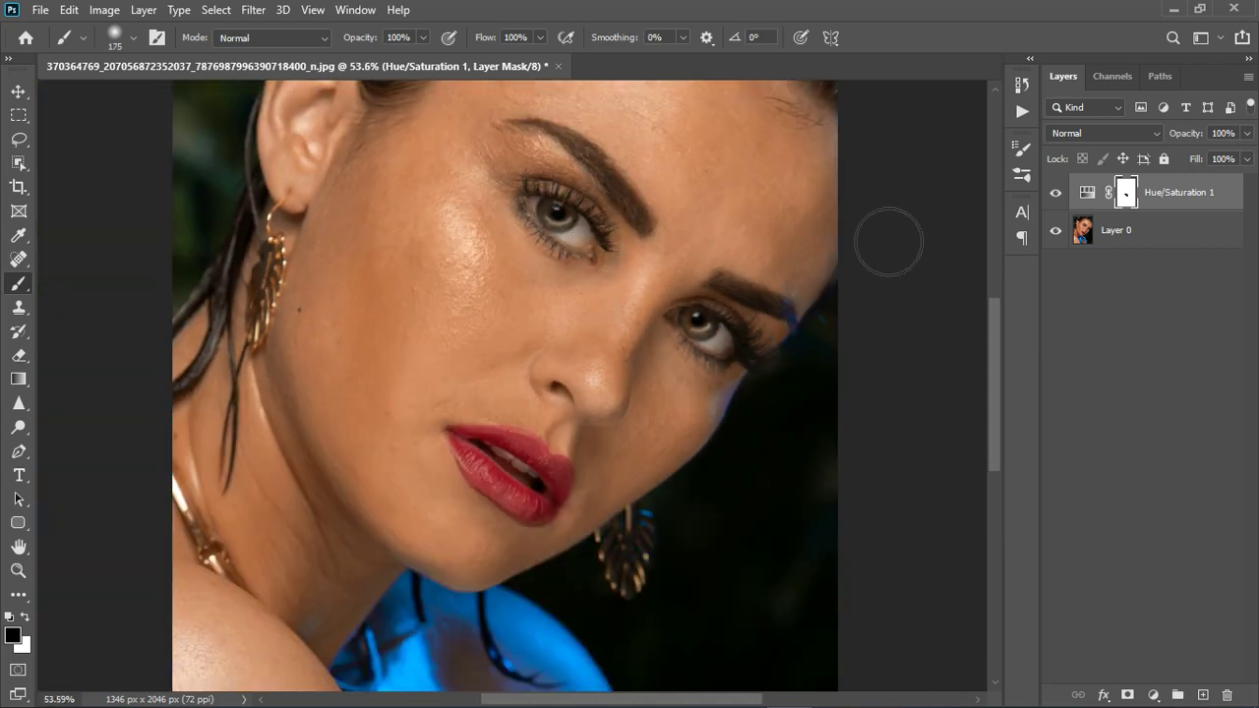
left_click(1059, 196)
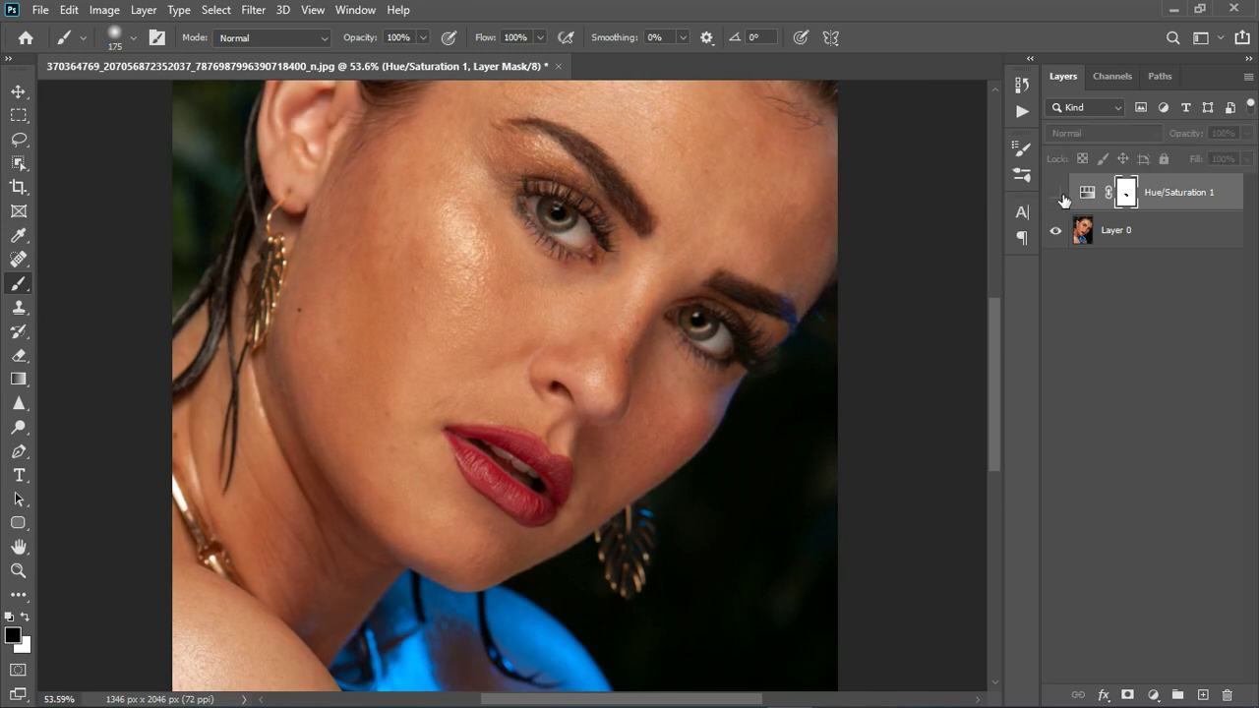
left_click(1057, 195)
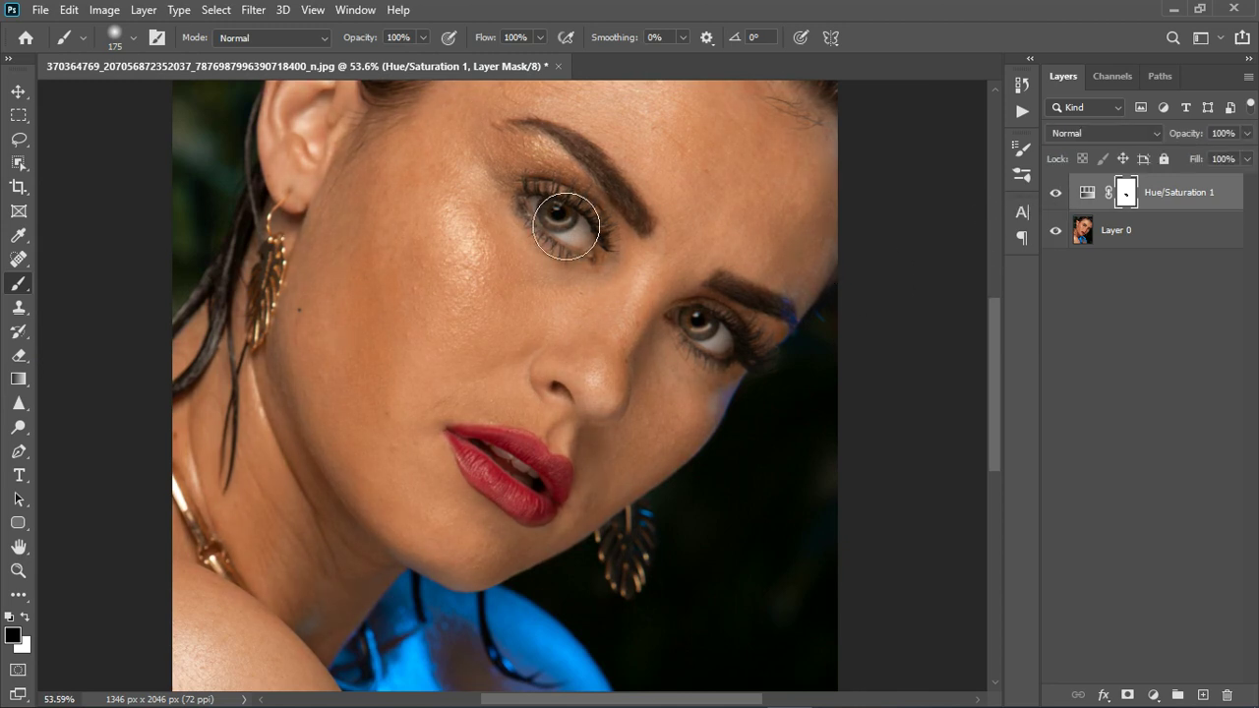
mouse_move(604, 224)
left_mouse_down()
mouse_move(564, 199)
mouse_move(605, 234)
left_mouse_up()
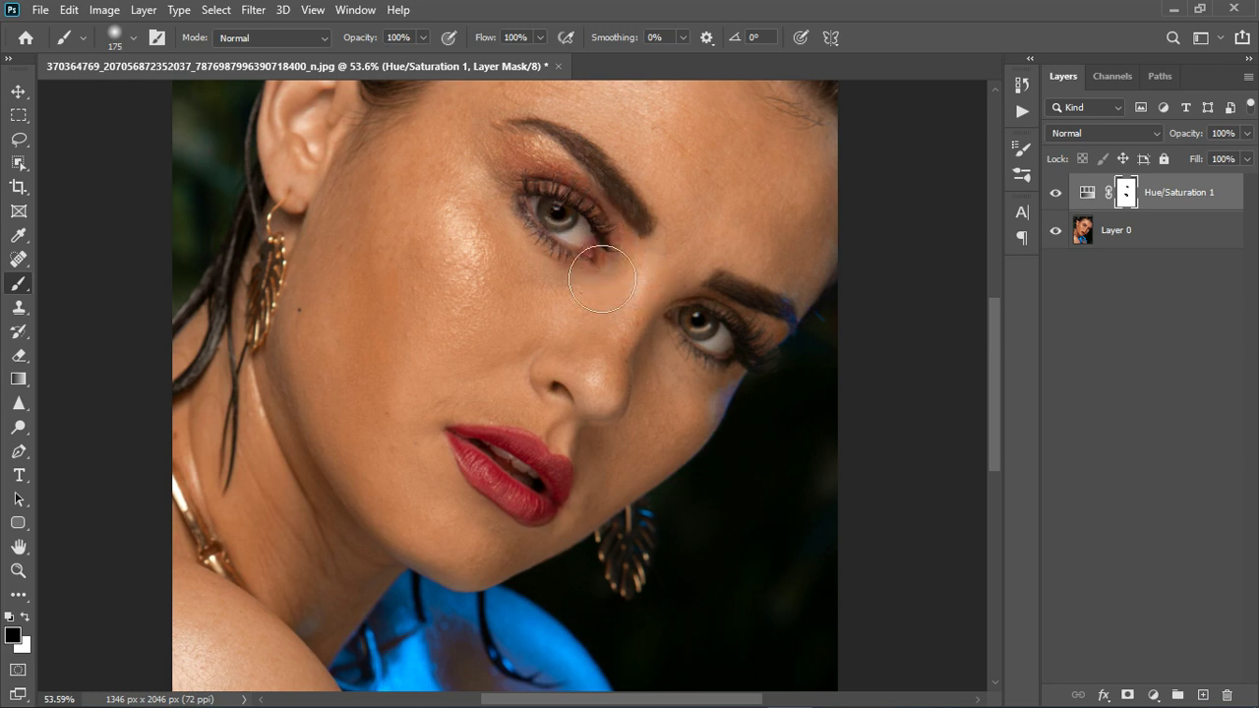
mouse_move(740, 365)
left_mouse_down()
mouse_move(776, 379)
mouse_move(742, 360)
mouse_move(764, 375)
left_mouse_up()
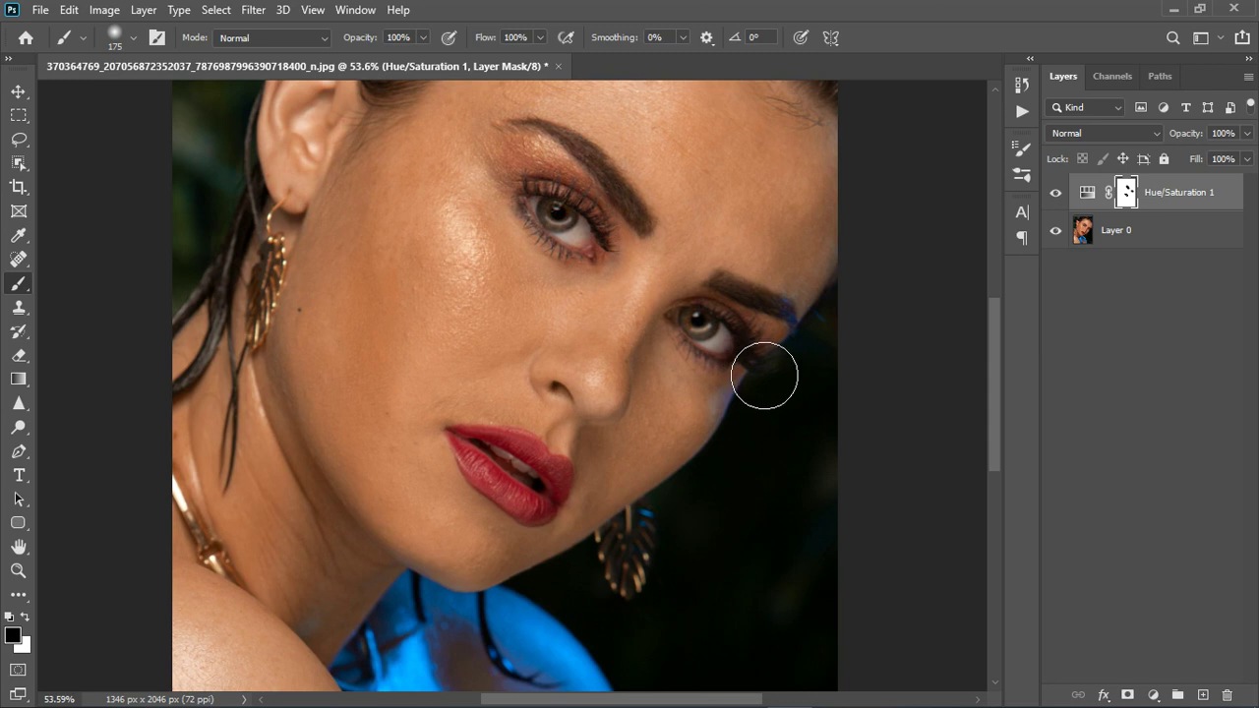
left_click(1059, 194)
left_click(1058, 193)
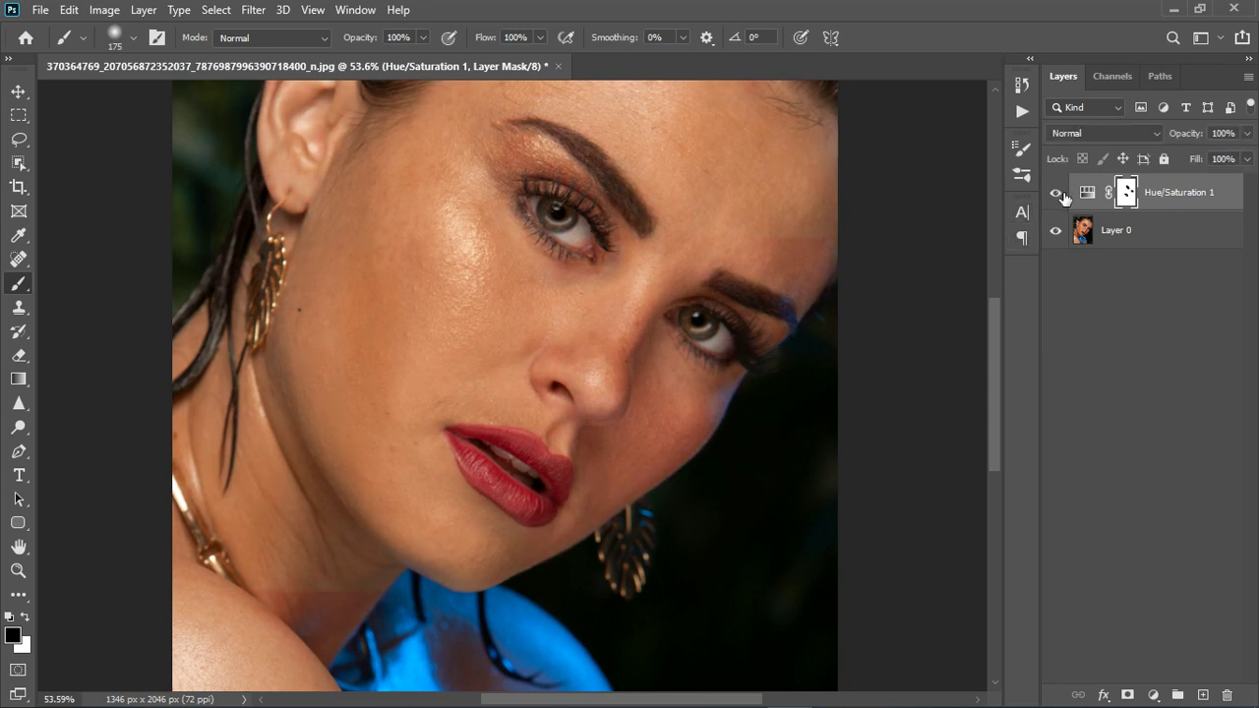
Step: Stamp all visible layers into a new merged layer on top of the Hue/Saturation layer
scroll(590, 466, "down", 5)
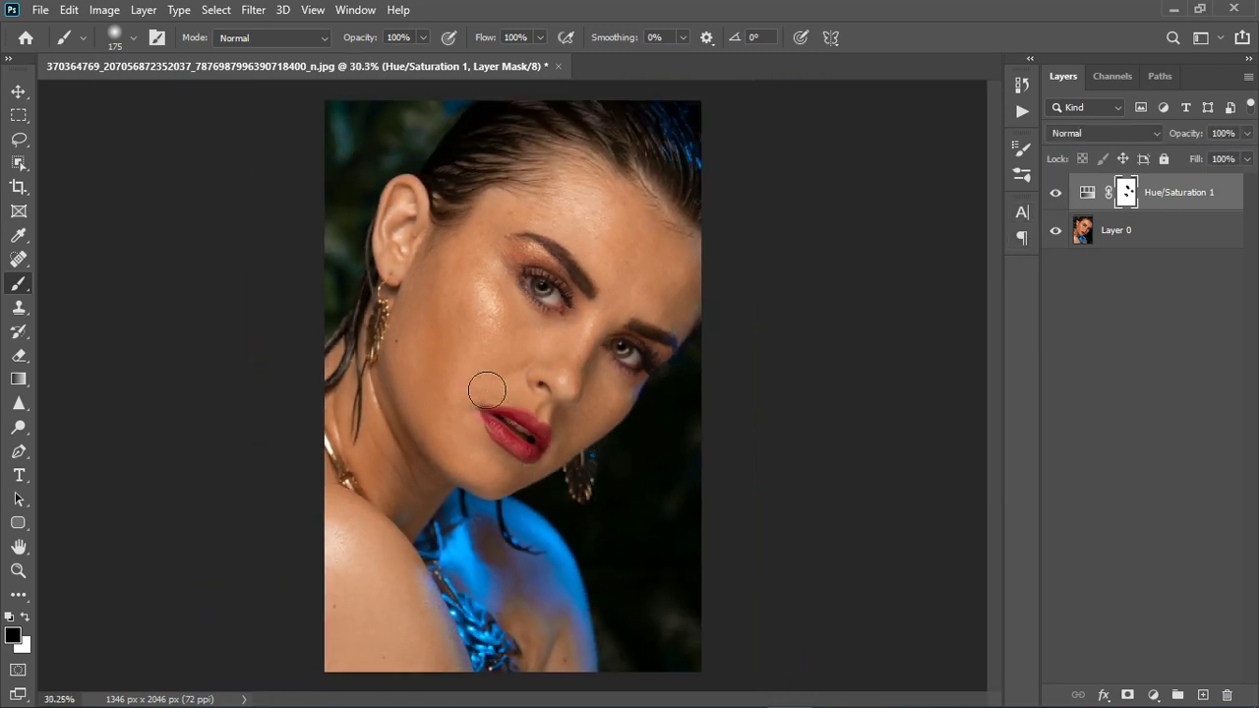
scroll(508, 354, "up", 2)
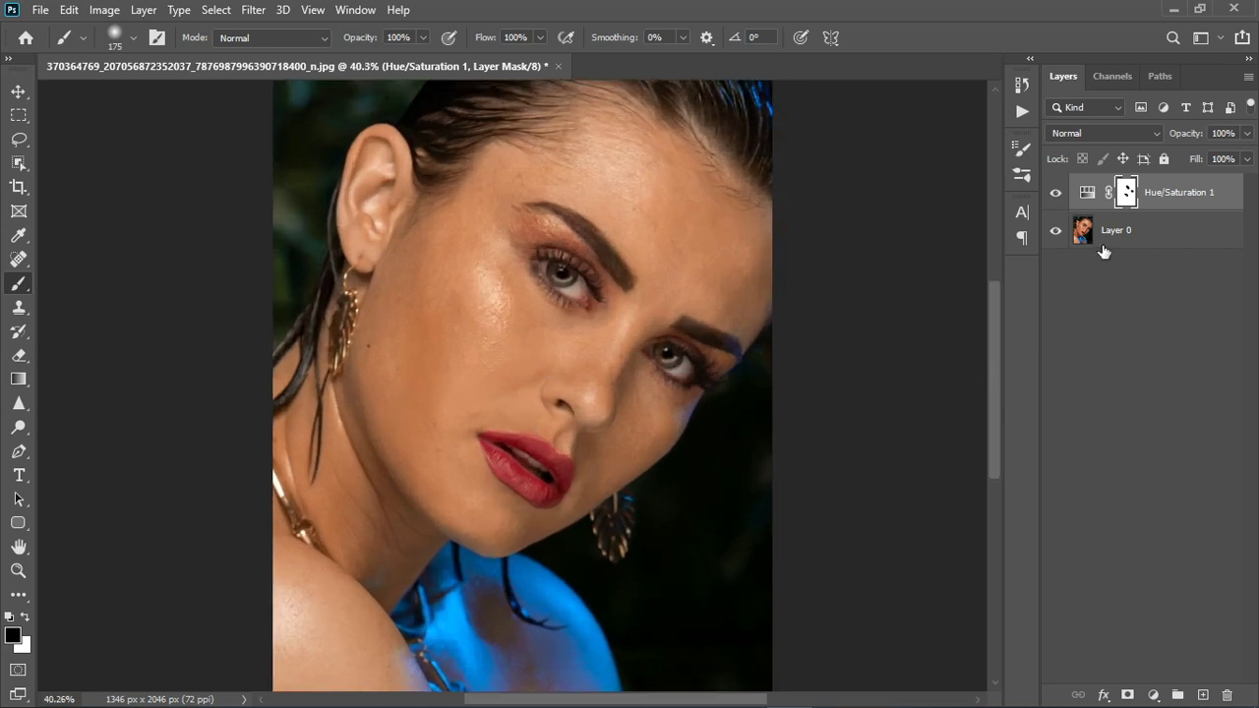
key("ctrl+shift+alt+e")
key("x")
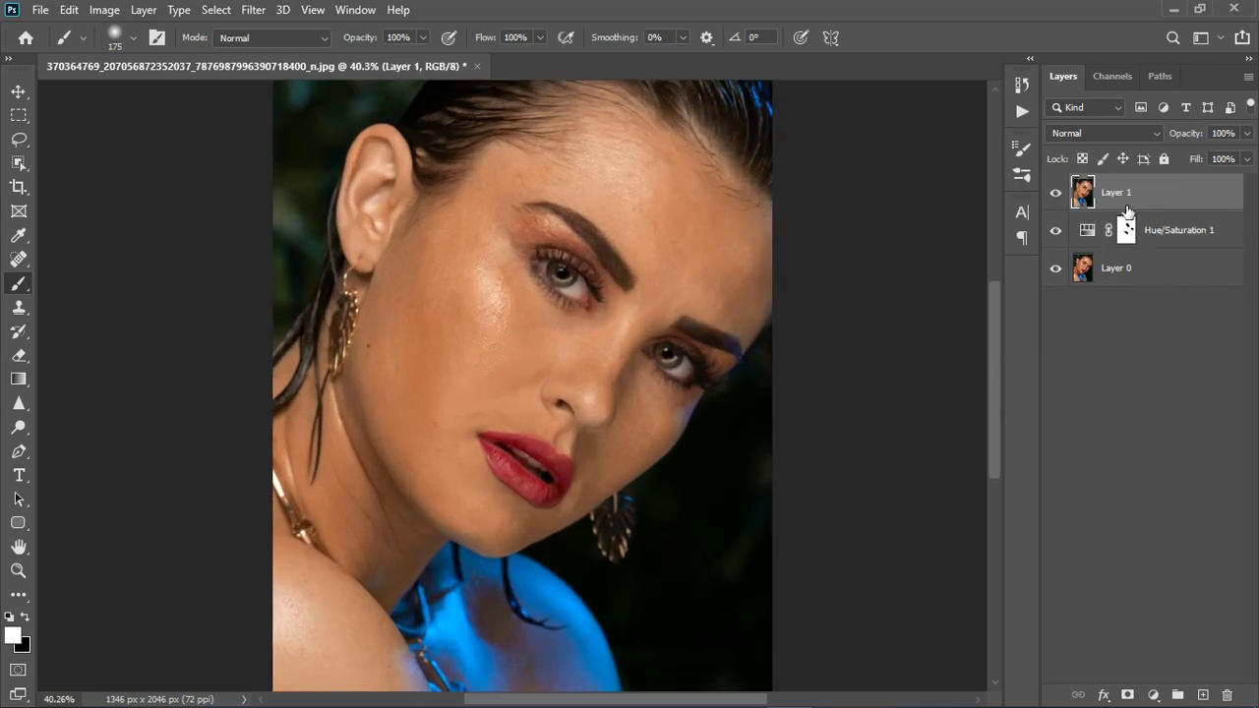
scroll(669, 315, "down", 1)
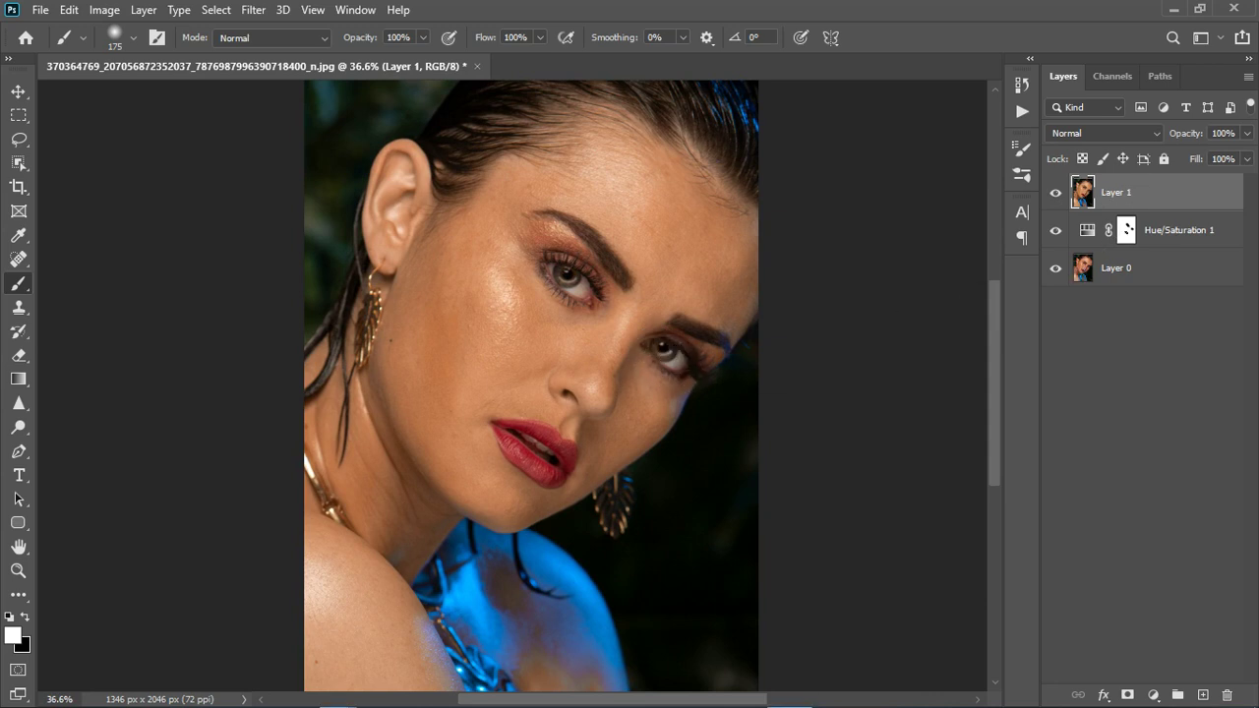
Step: Duplicate the merged layer twice, naming the lower copy "color" and the upper copy "texture"
key("ctrl+j")
key("ctrl+j")
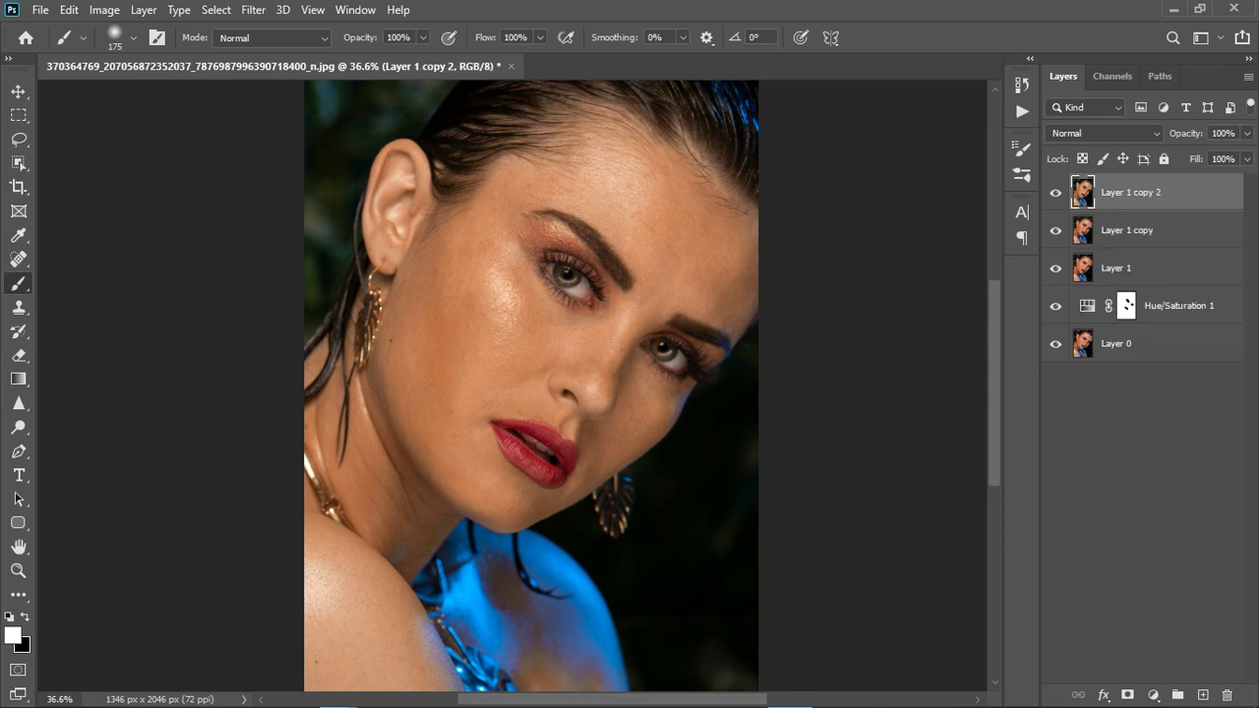
double_click(1129, 229)
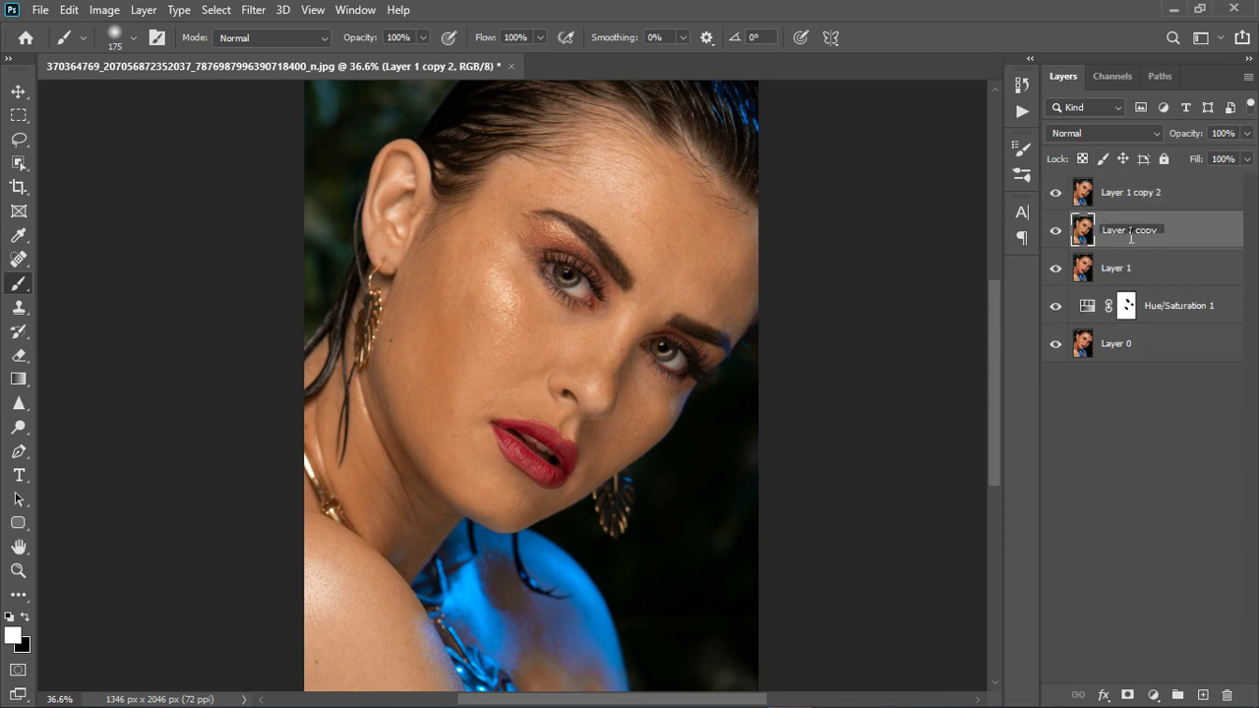
type("color")
key("Return")
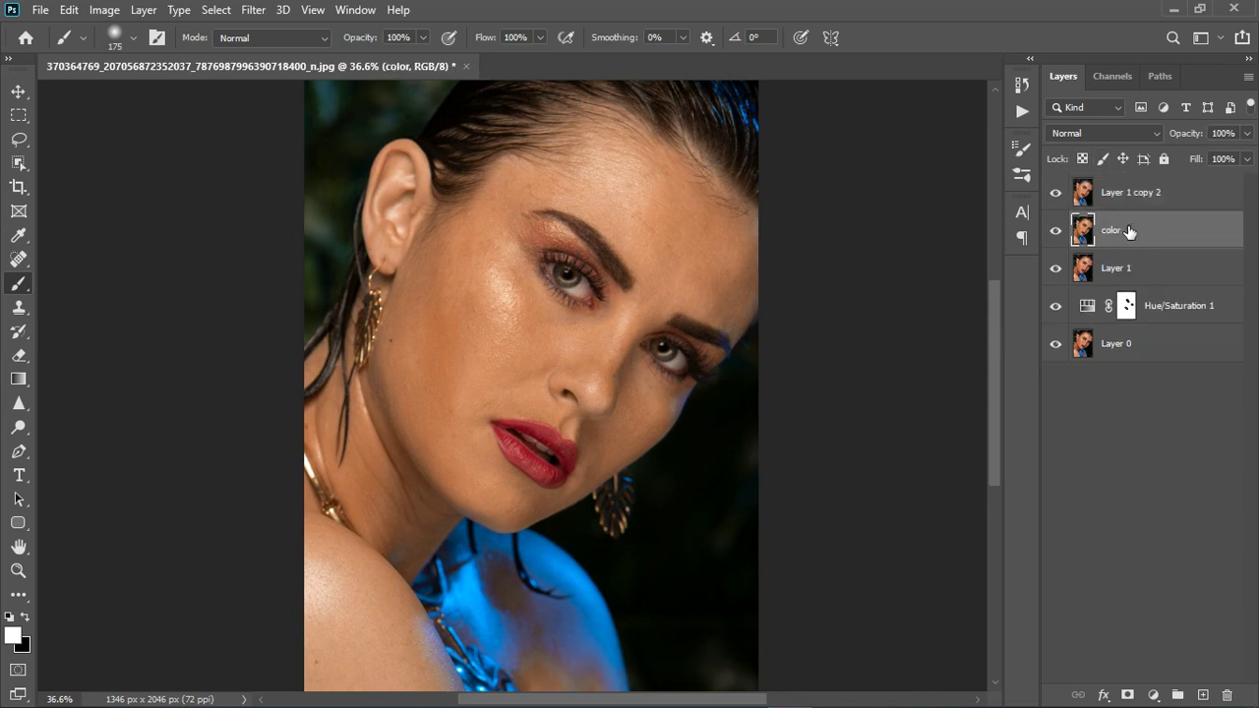
double_click(1133, 195)
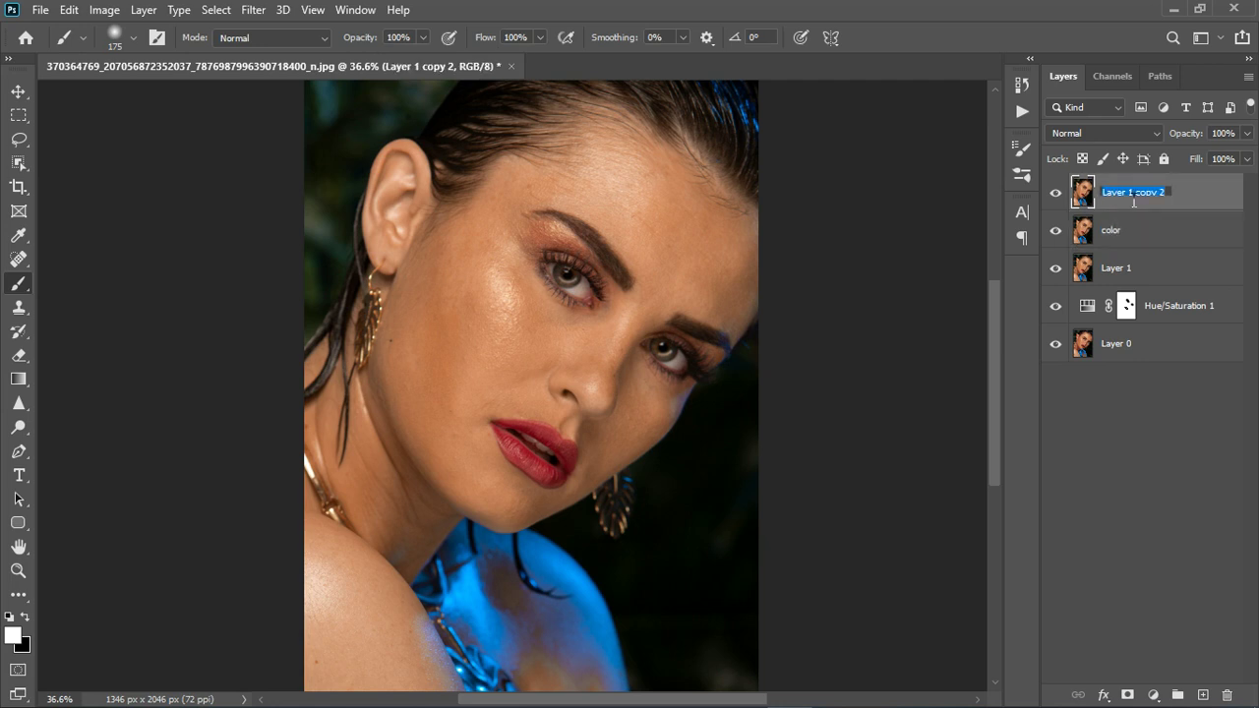
type("t")
type("exture")
key("Return")
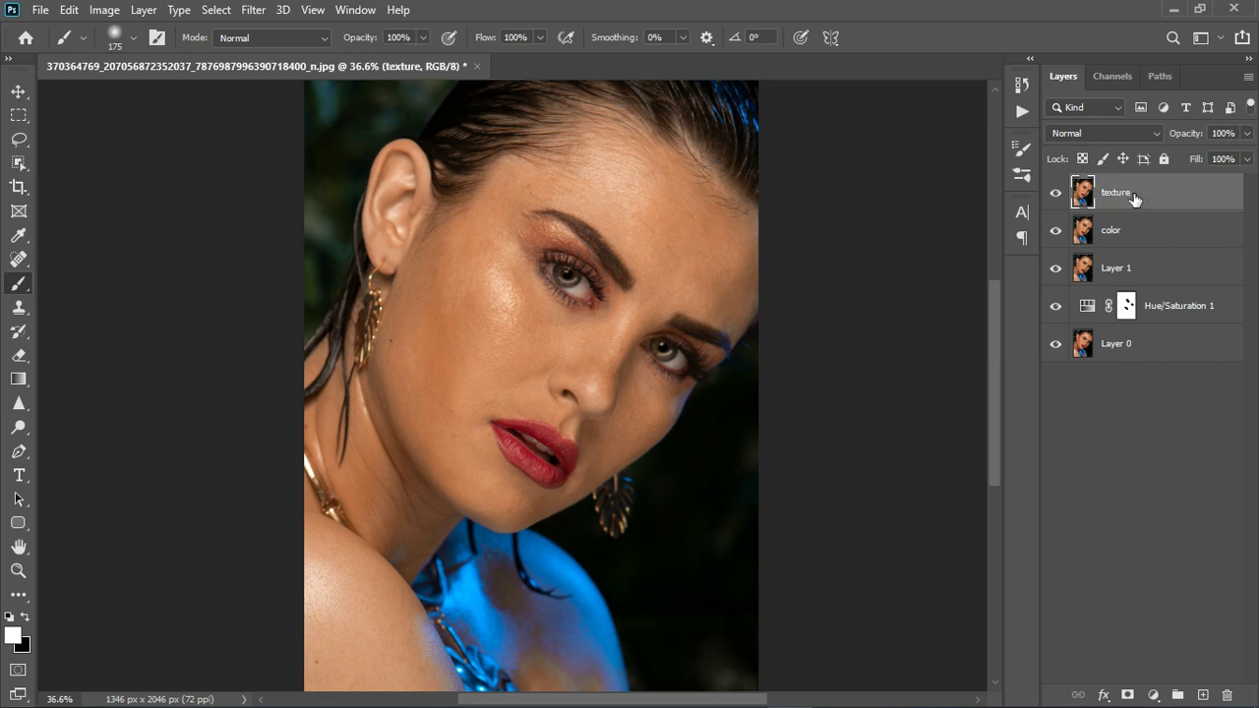
Step: Hide the texture layer and apply a Gaussian Blur with a radius of 5.4 pixels to the color layer
left_click(1178, 246)
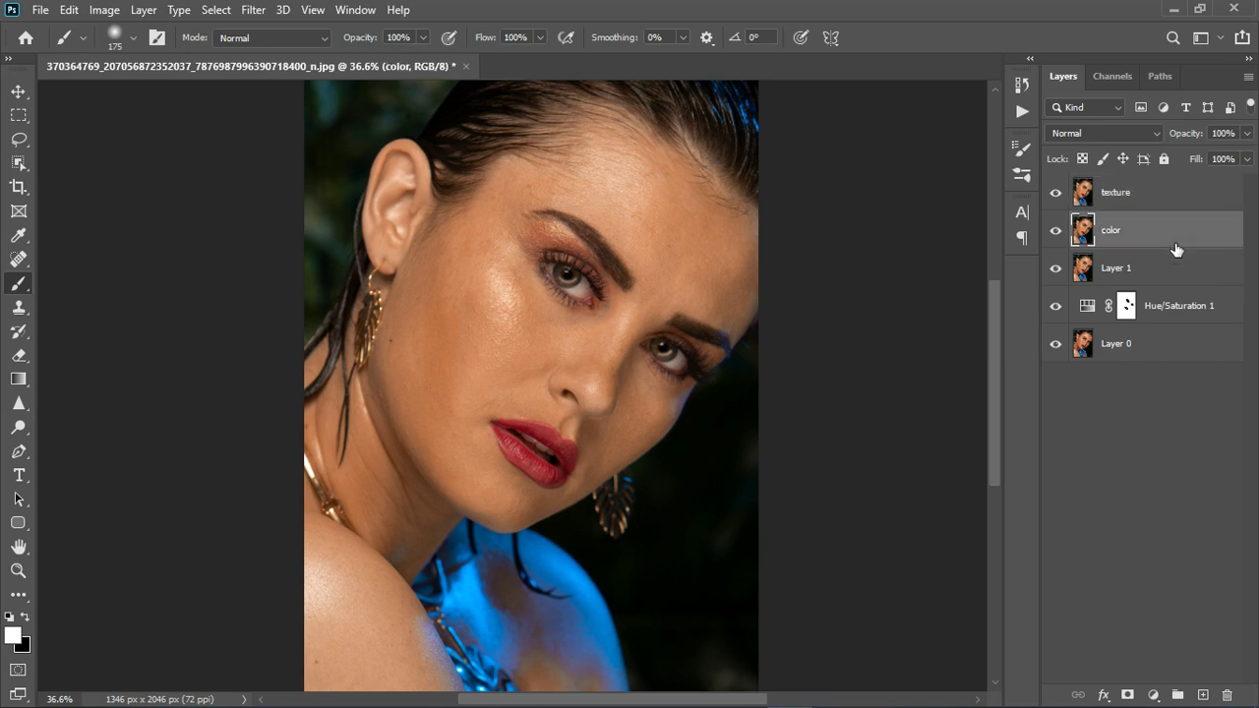
left_click(1056, 193)
left_click(257, 12)
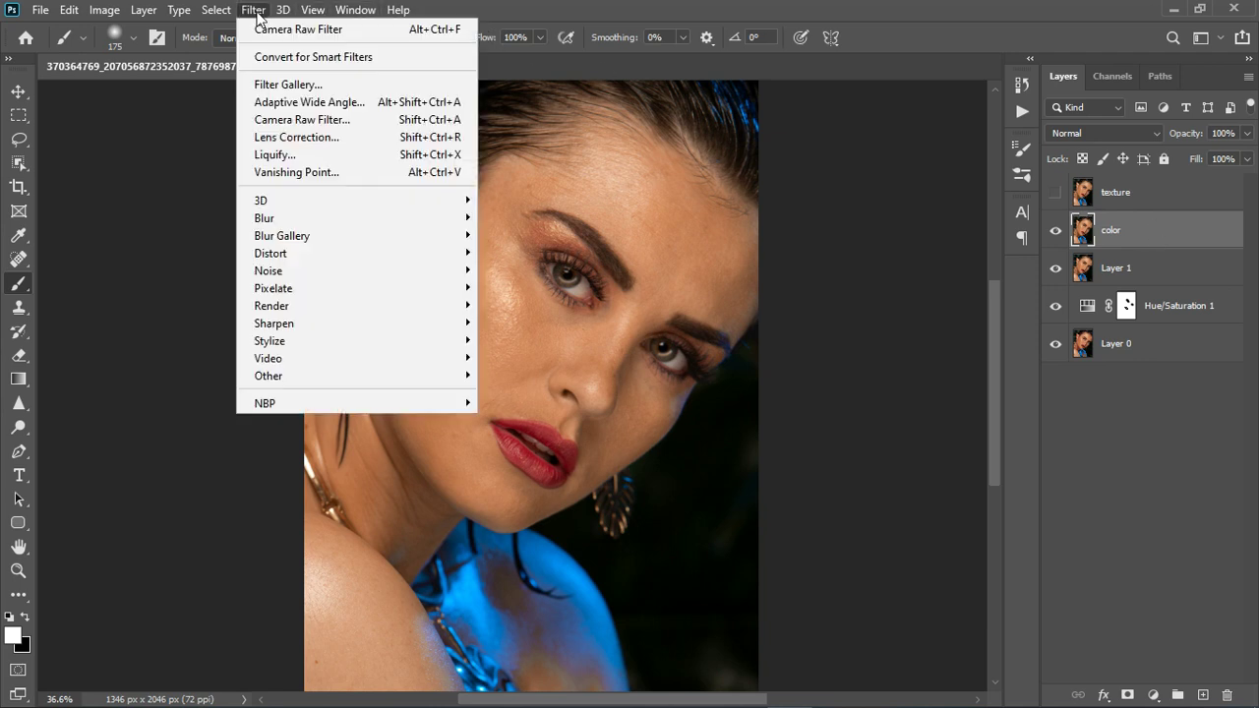
mouse_move(283, 216)
left_click(529, 295)
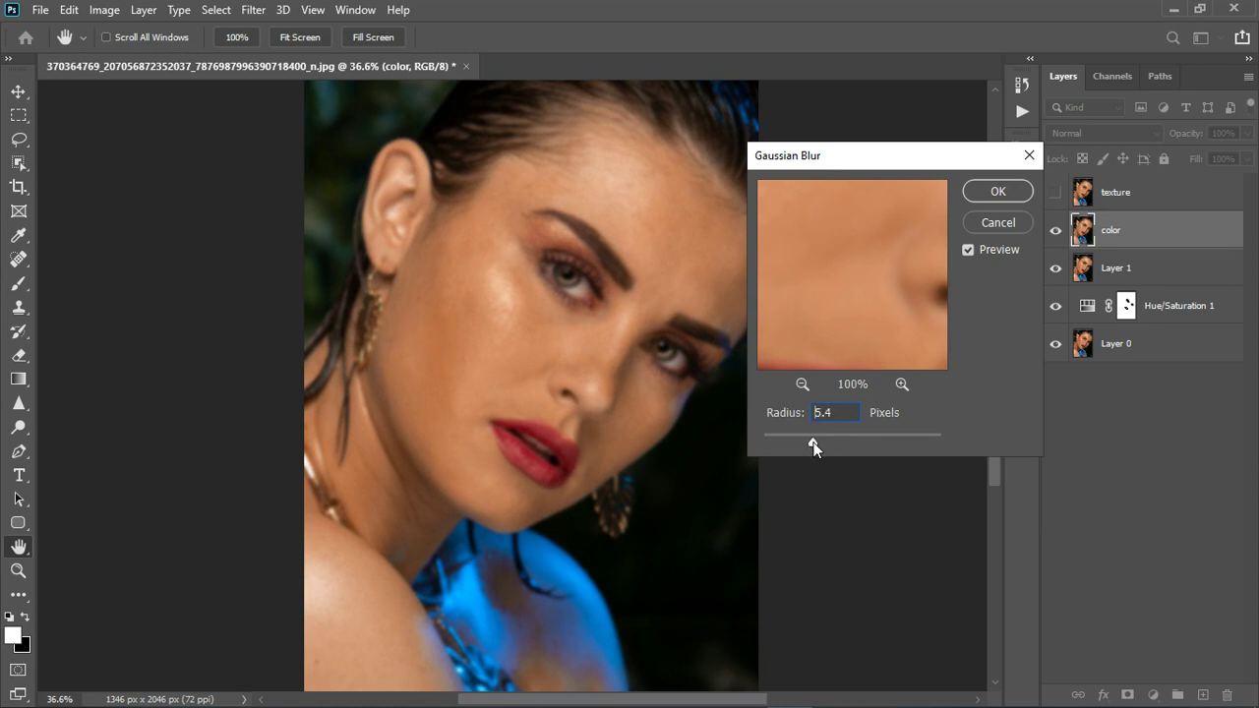
left_click(983, 196)
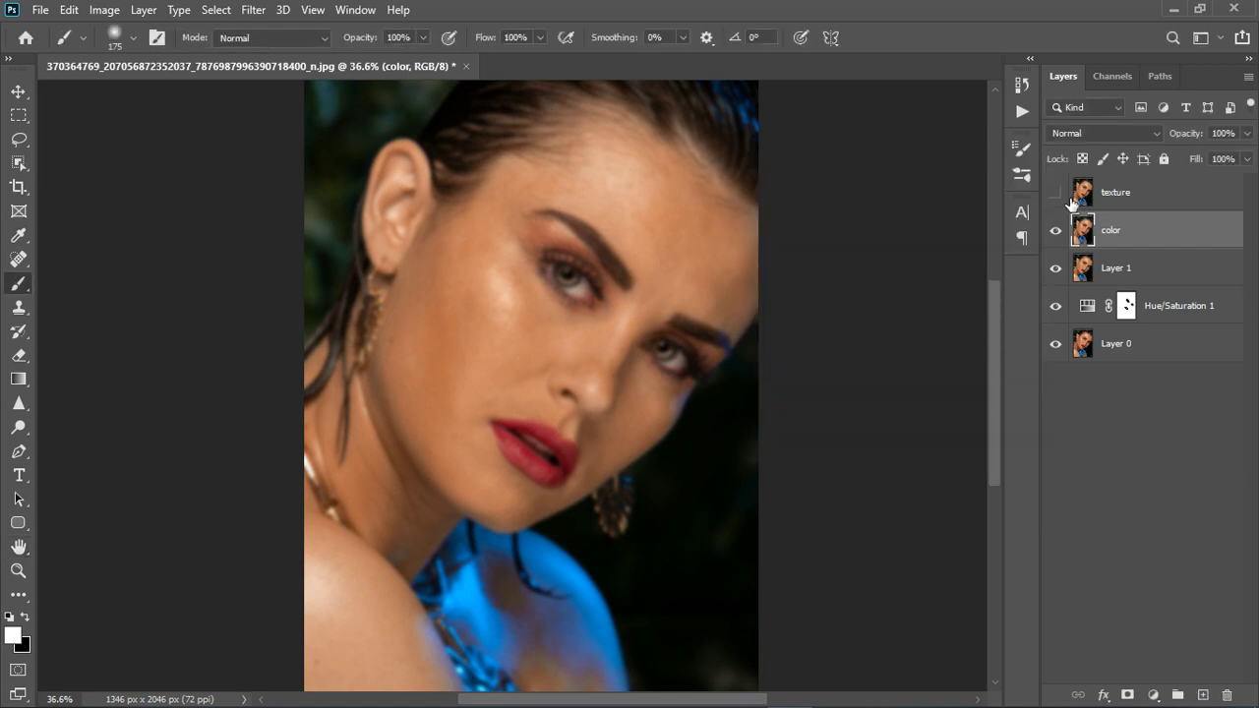
Step: Show the texture layer and apply the color layer to it with Apply Image, using Subtract blending, scale 2 and offset 128
left_click(1055, 191)
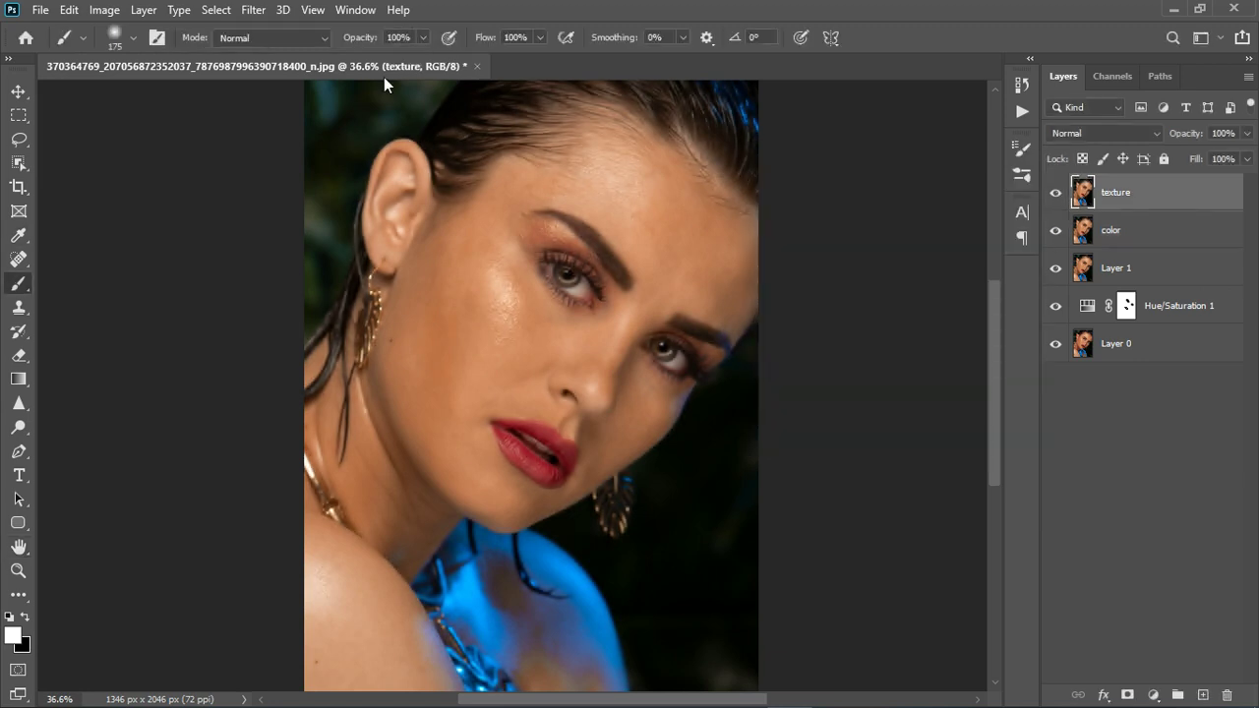
left_click(102, 12)
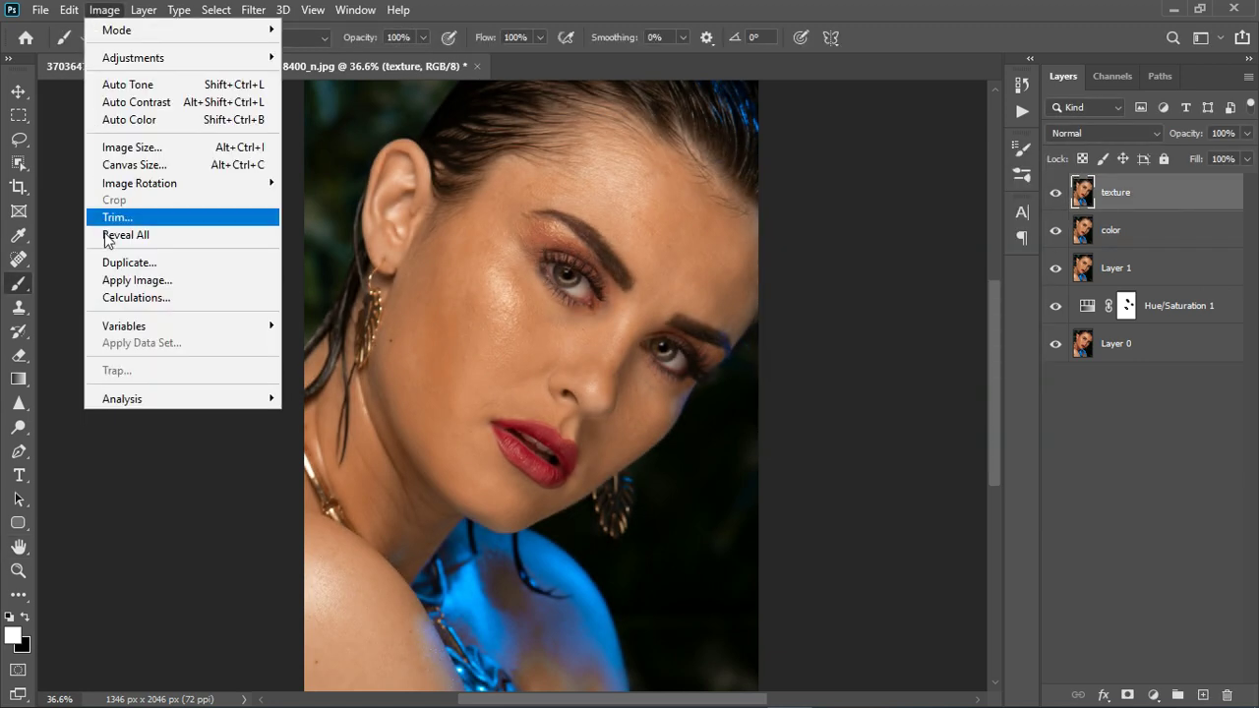
left_click(125, 282)
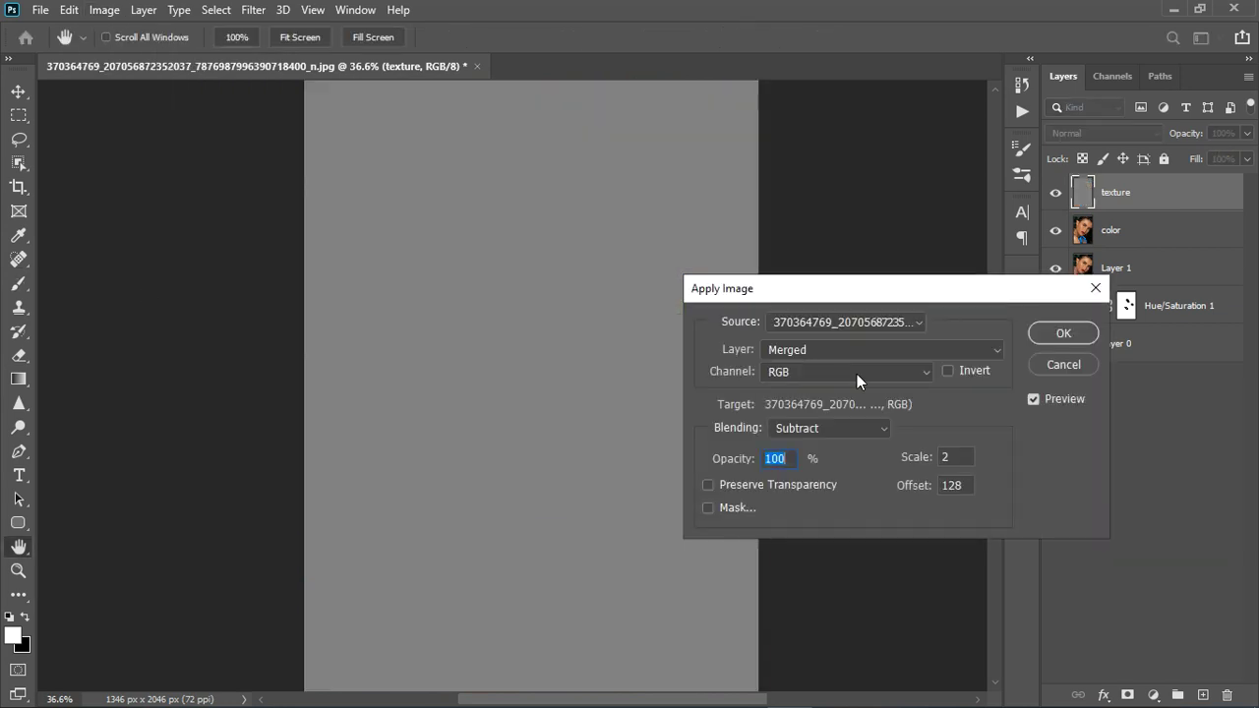
left_click(868, 351)
left_click(836, 414)
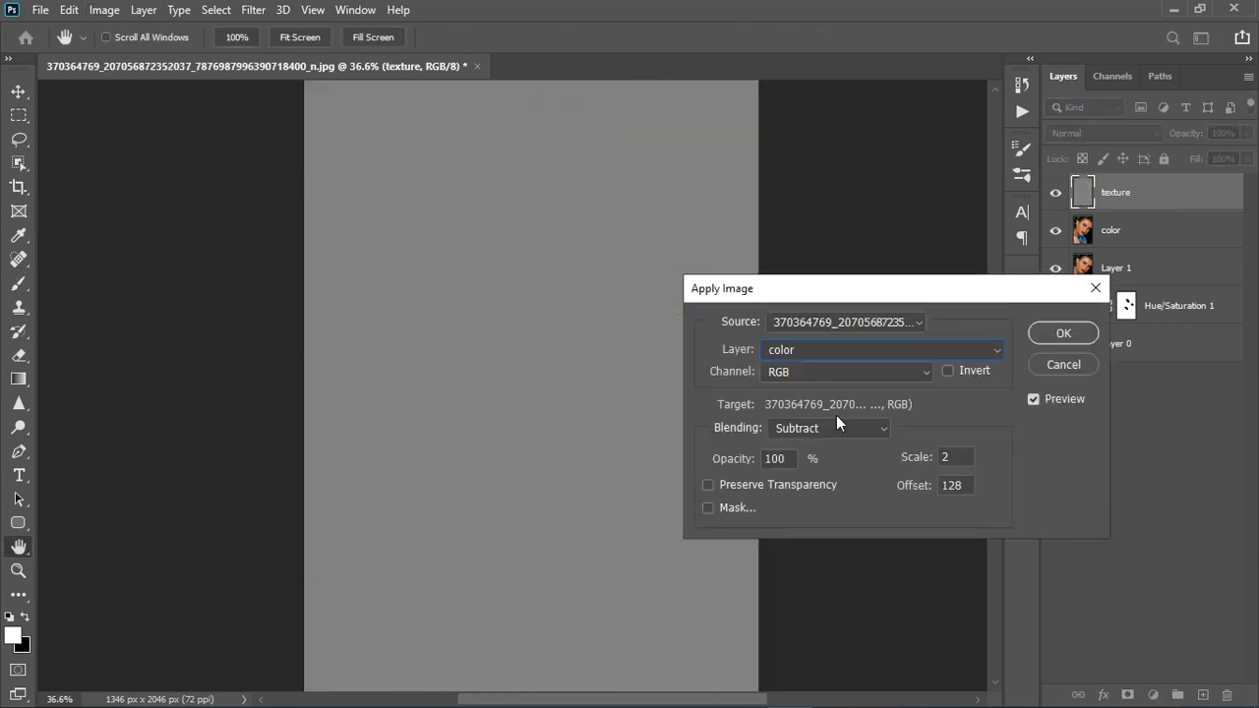
left_click(843, 428)
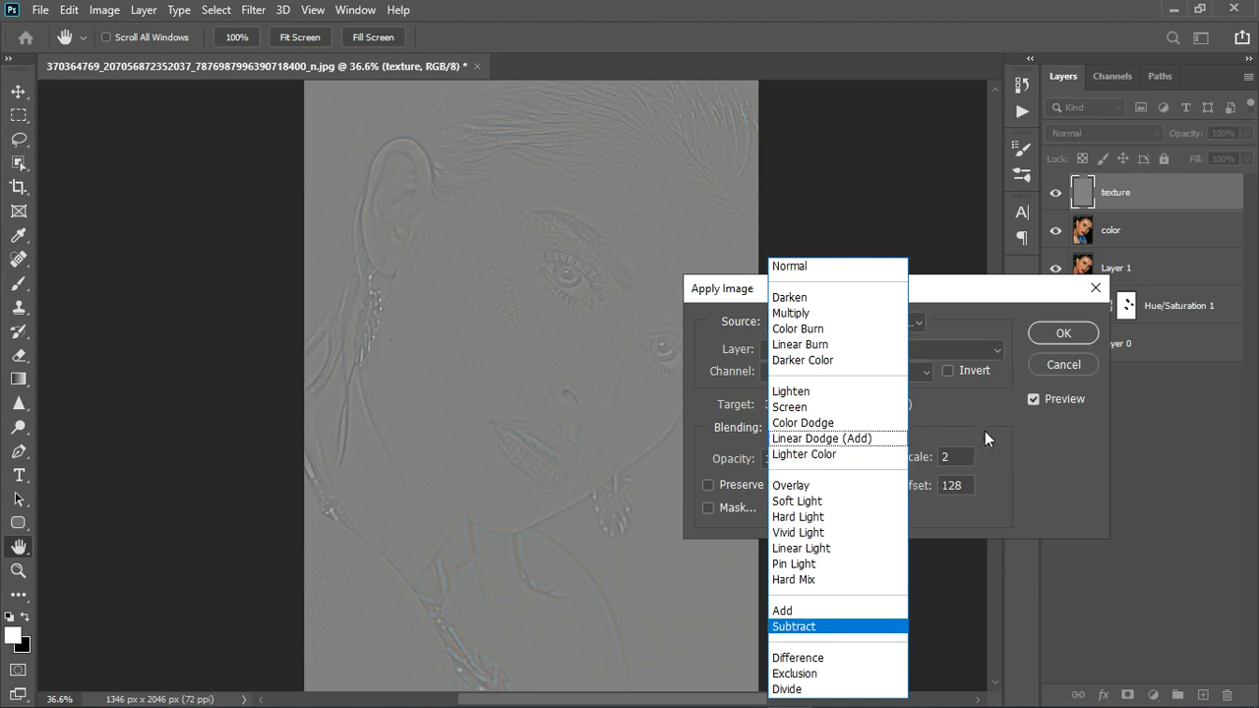
left_click(836, 629)
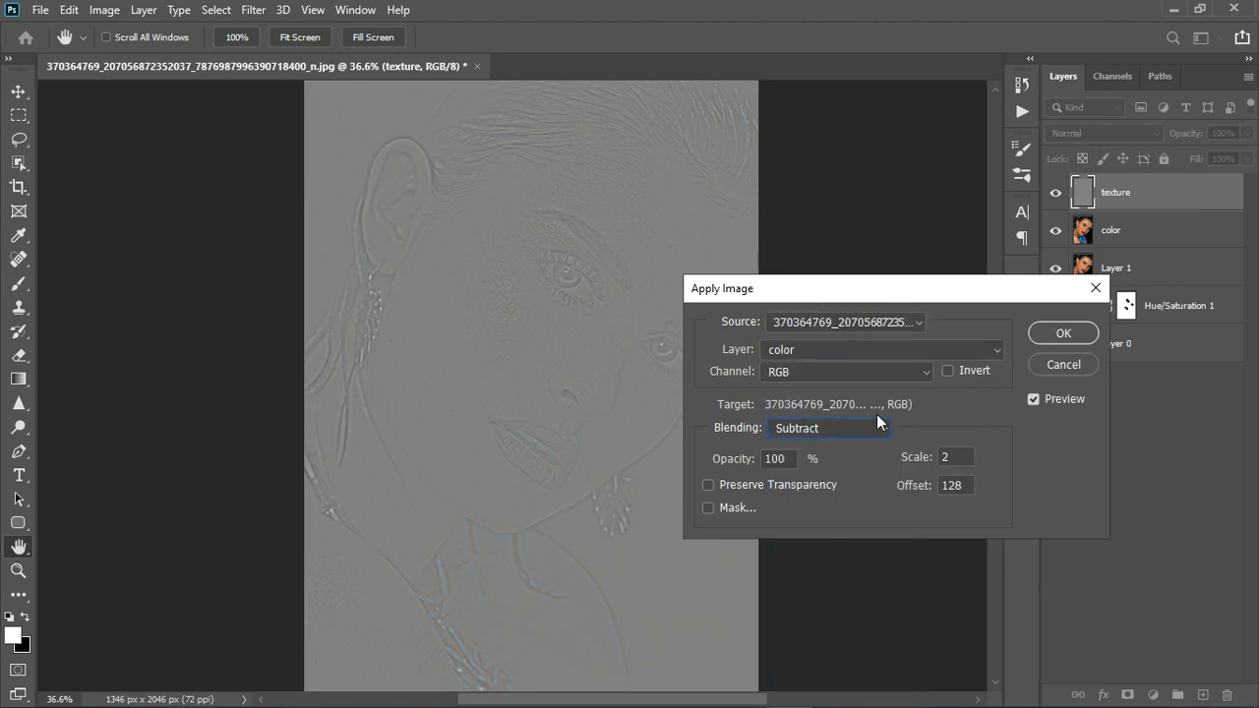
left_click(1060, 333)
Step: Set the texture layer's blend mode to Linear Light
key("b")
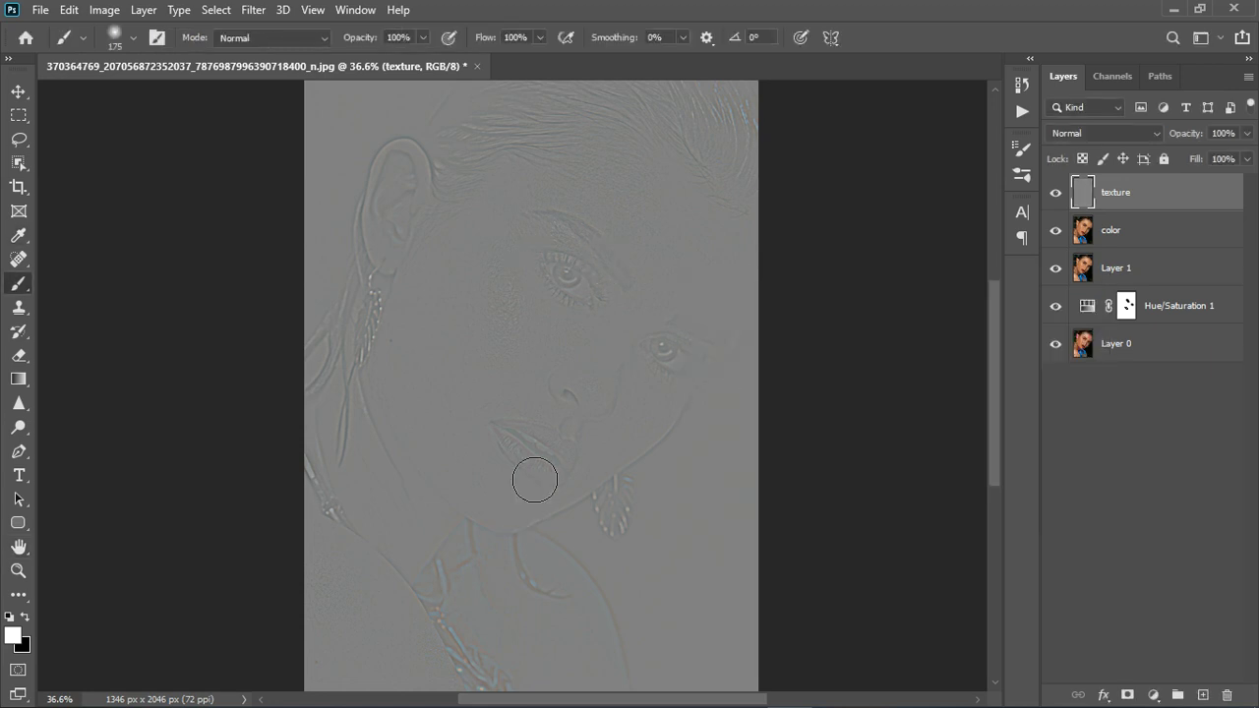
scroll(532, 450, "down", 2)
scroll(545, 282, "up", 4)
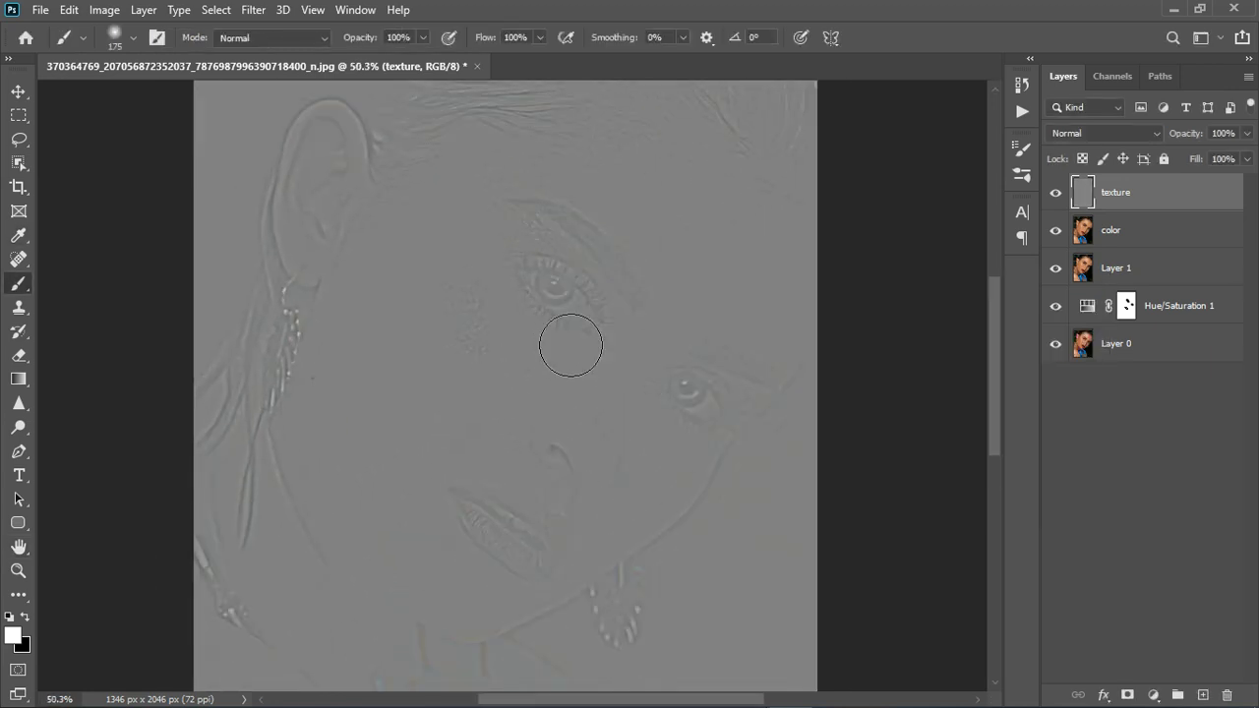
scroll(585, 350, "down", 2)
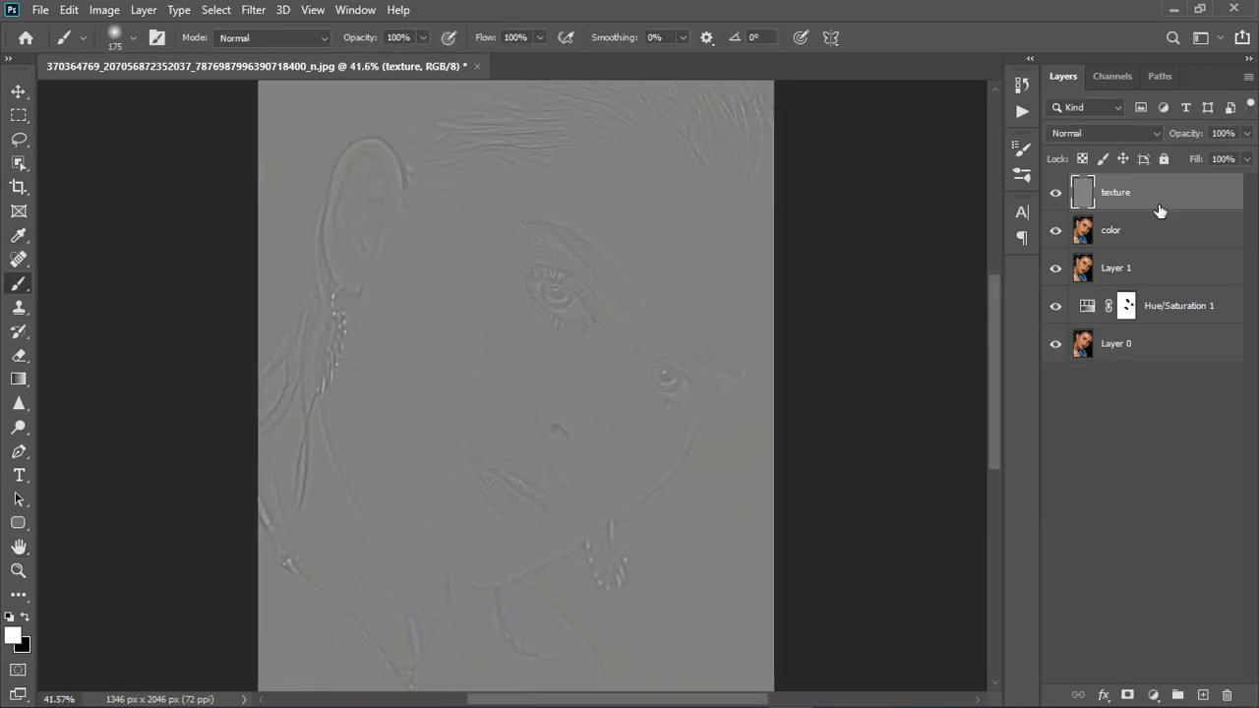
left_click(1128, 134)
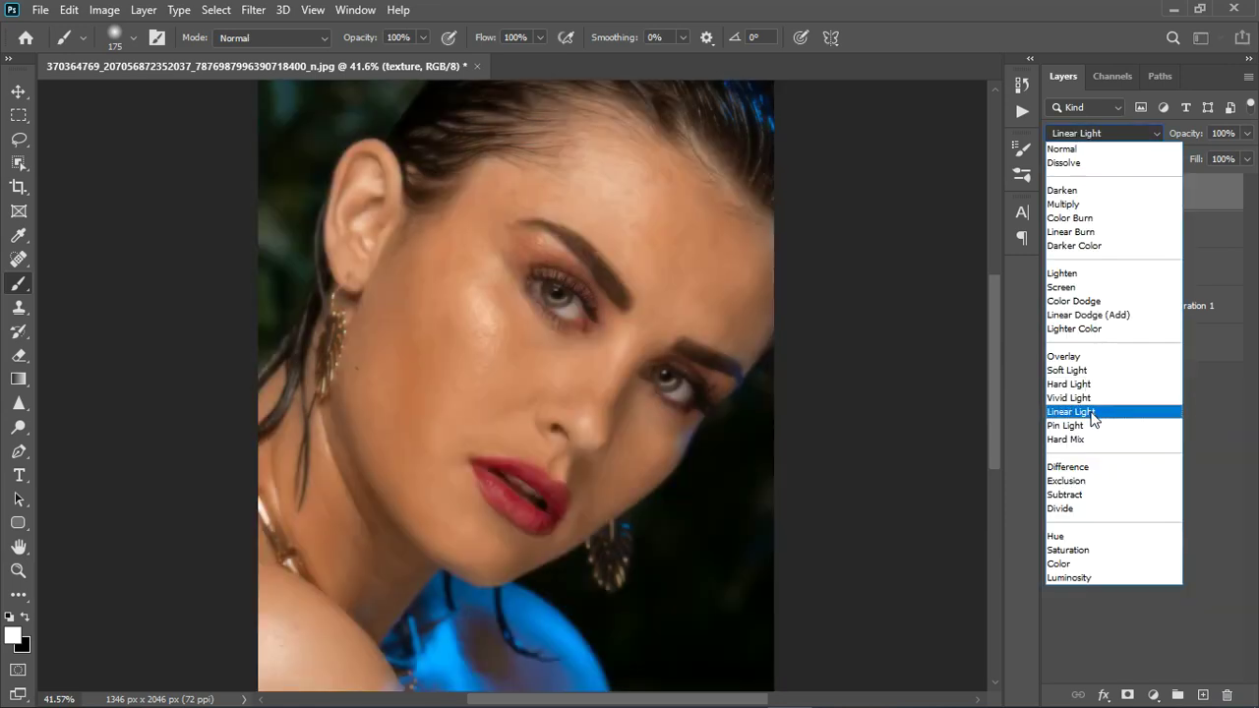
left_click(1087, 411)
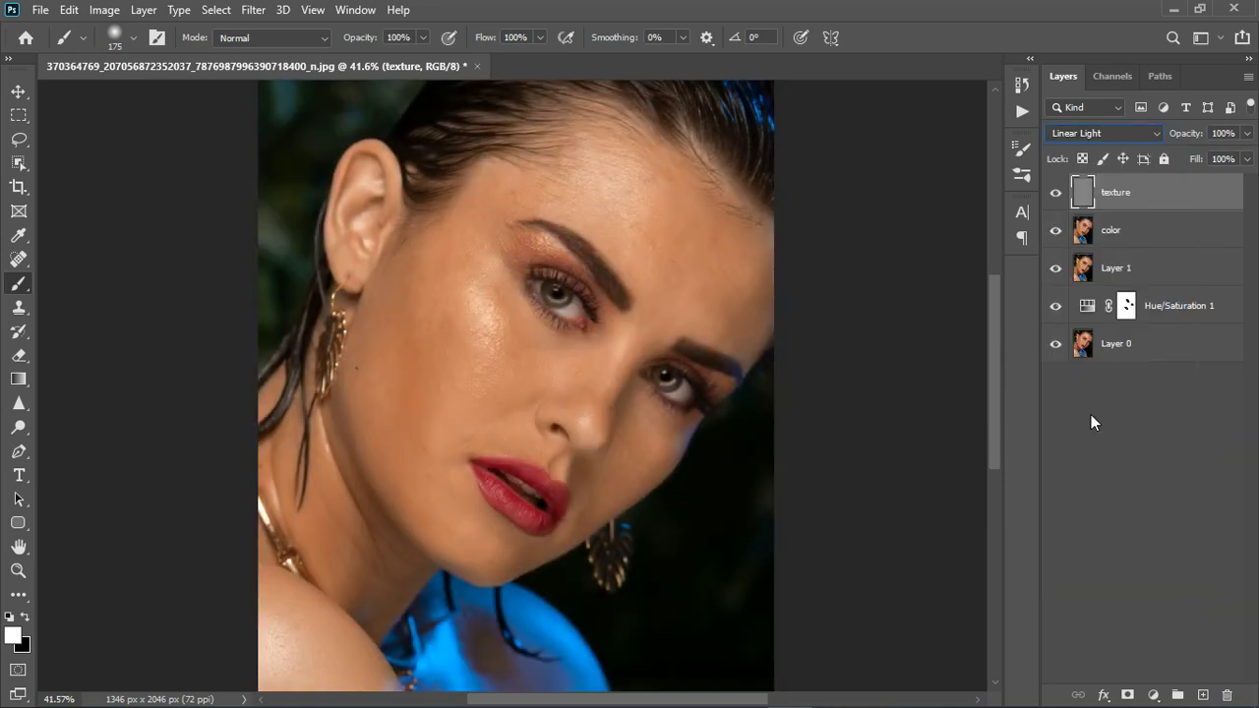
Step: Put the texture and color layers into a group named "freq separaion" and expand the group
left_click(1175, 244, "shift")
left_click(1186, 696)
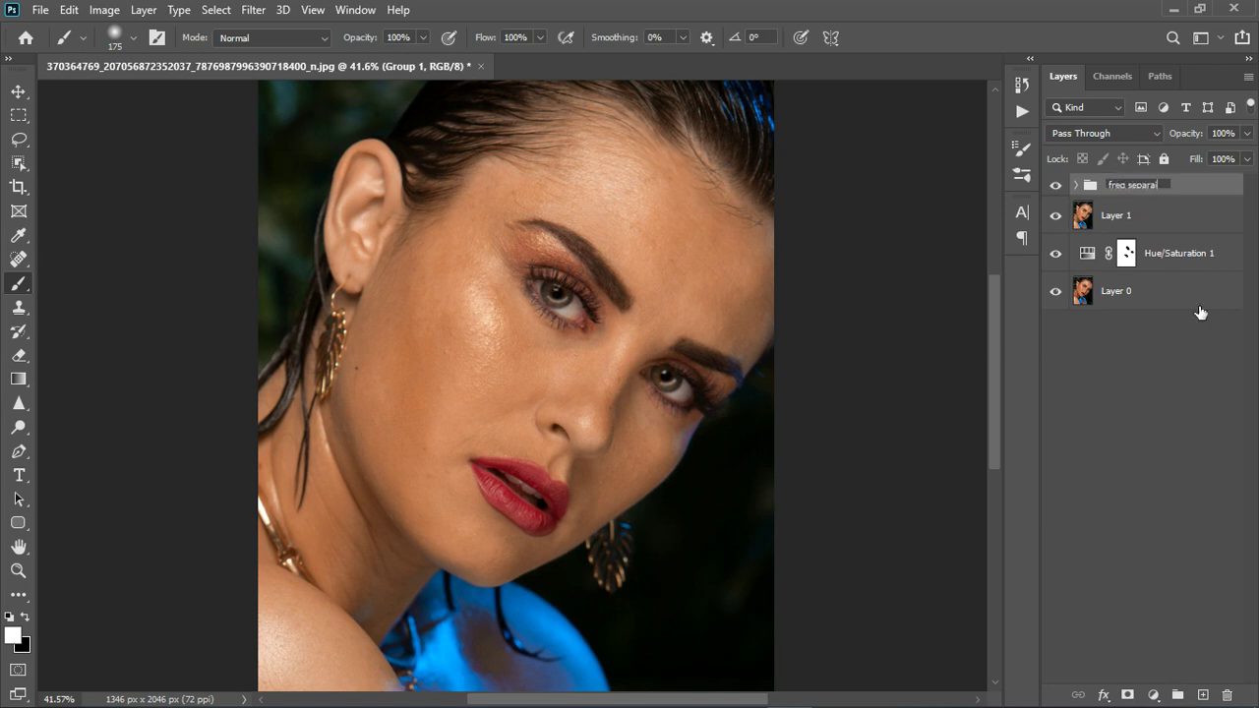
key("Return")
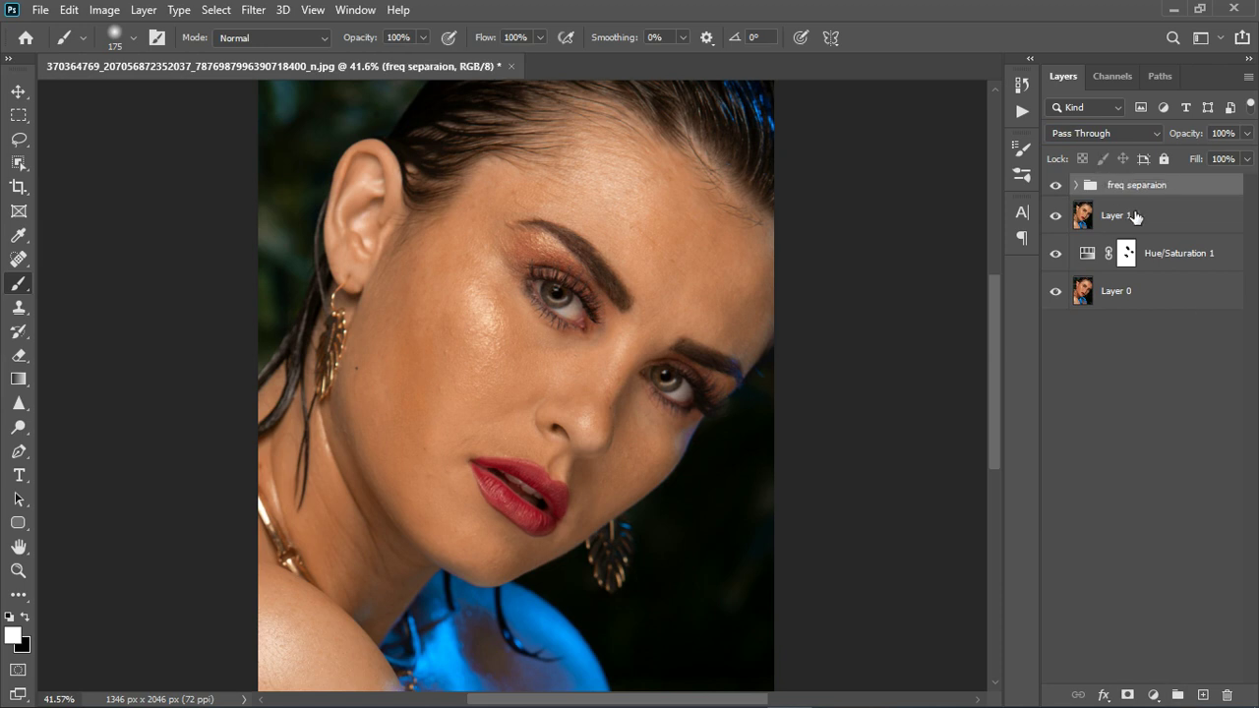
left_click(1075, 185)
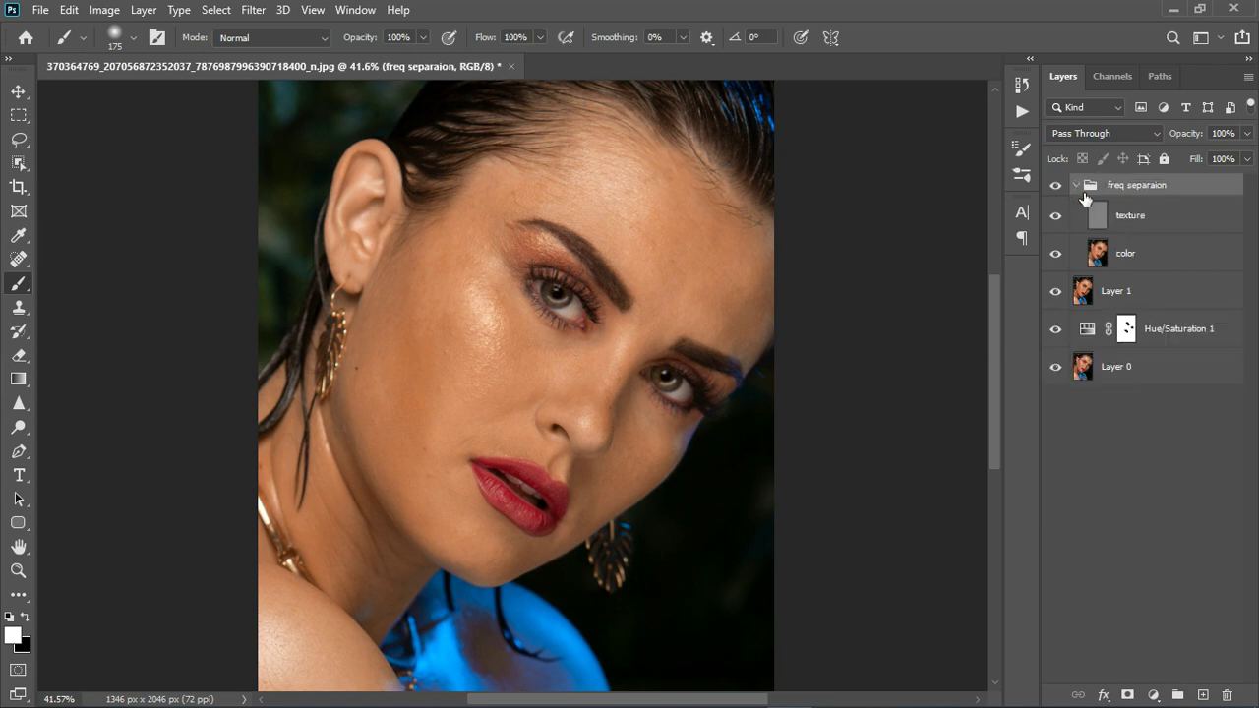
Step: Activate the Mixer Brush on the color layer with an empty brush load
left_click(1164, 272)
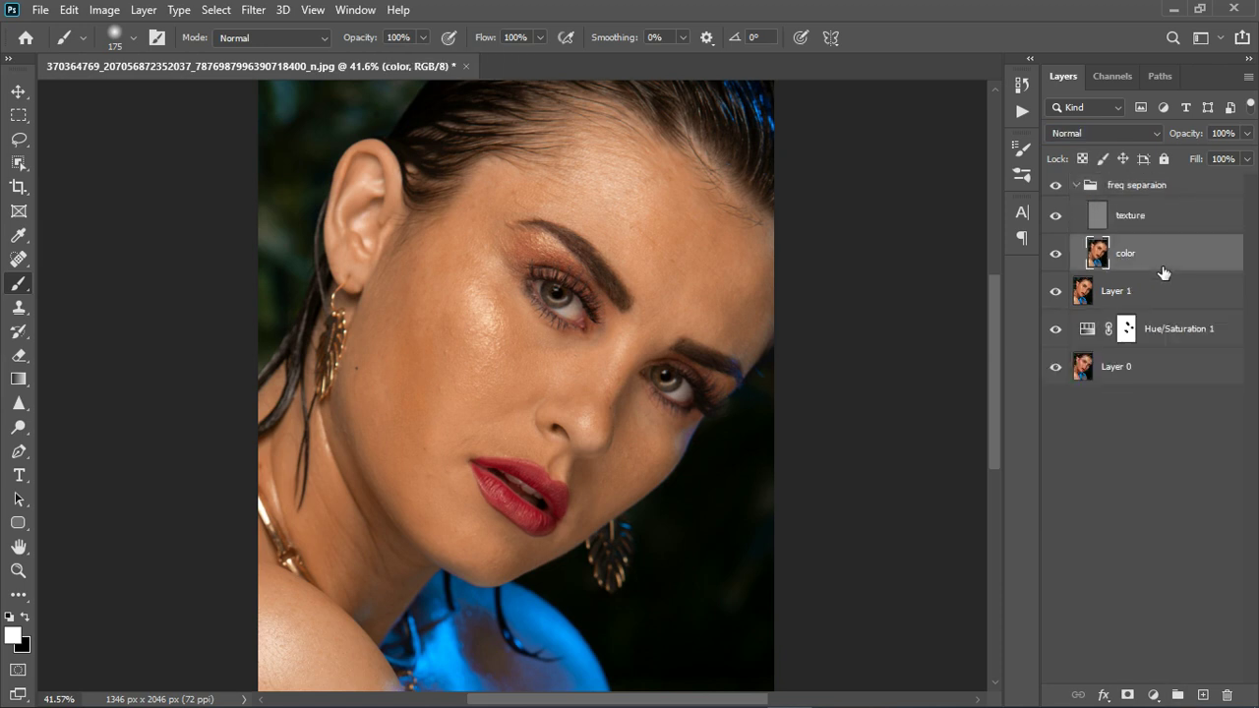
right_click(17, 285)
left_click(74, 337)
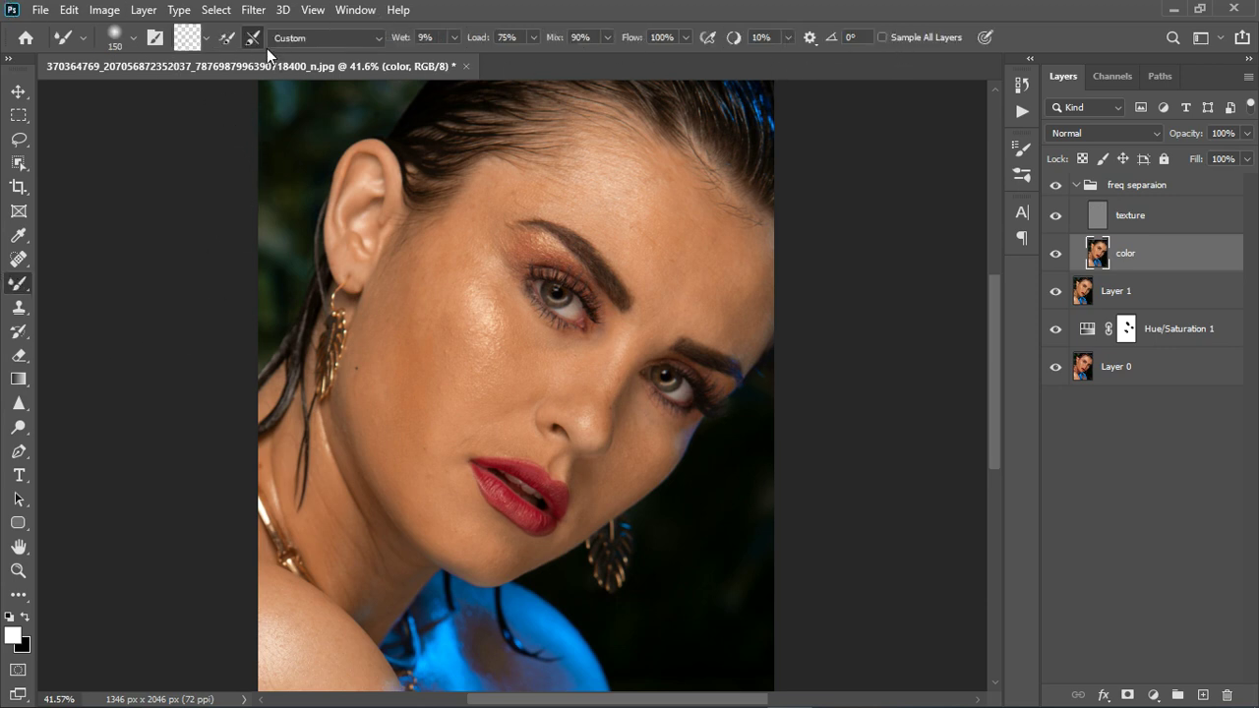
left_click(207, 42)
left_click(224, 80)
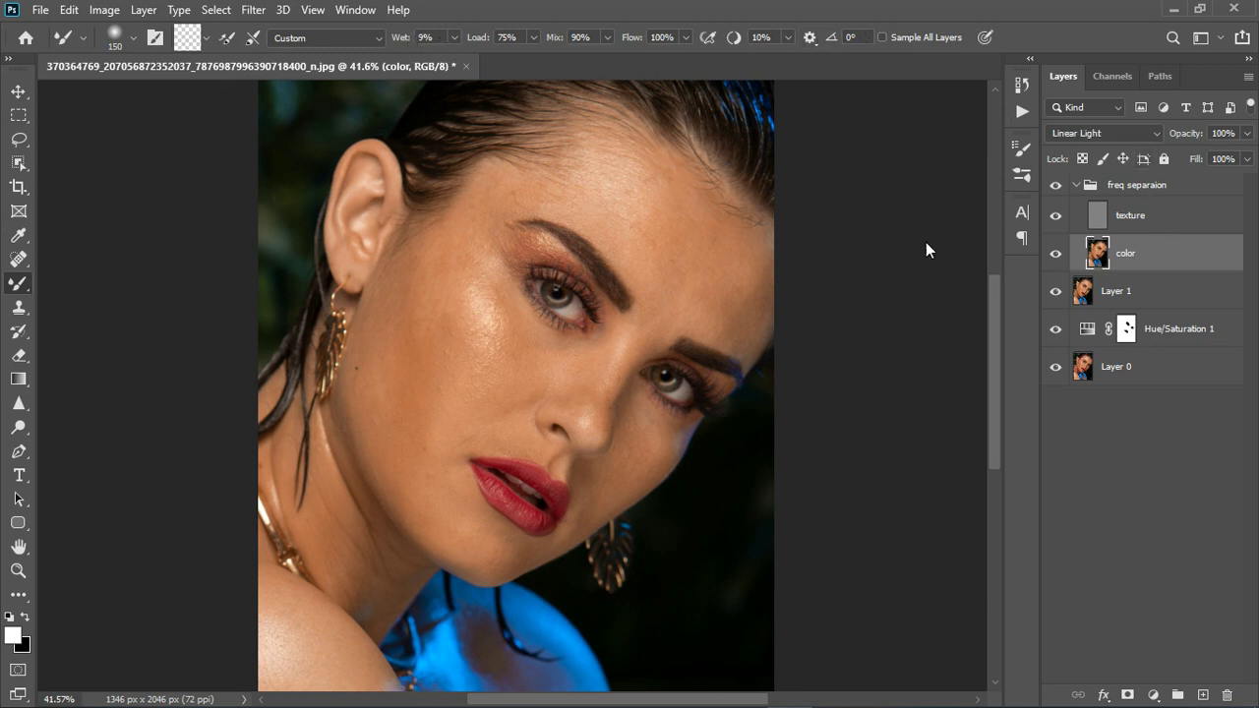
key("alt+bracketright")
left_click(18, 307)
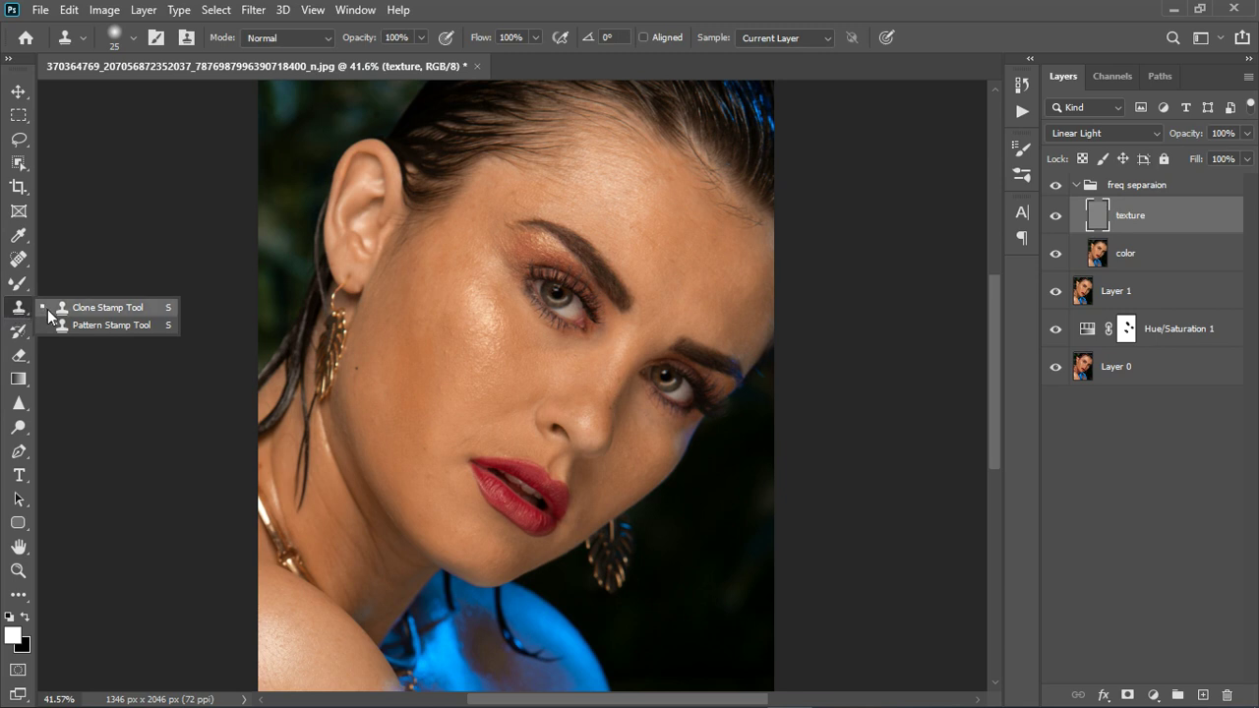
left_click(49, 308)
left_click(1150, 257)
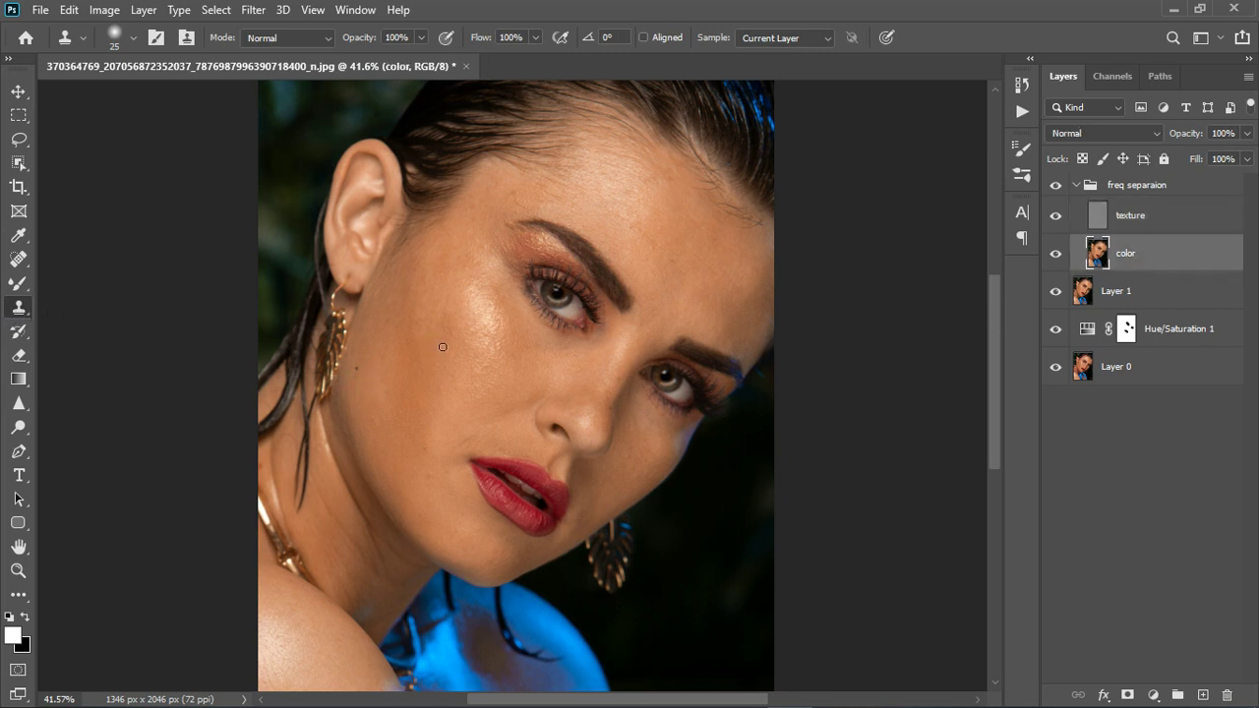
Step: Return to the Mixer Brush on the color layer, enable cleaning the brush after each stroke, and empty its load
left_click(17, 283)
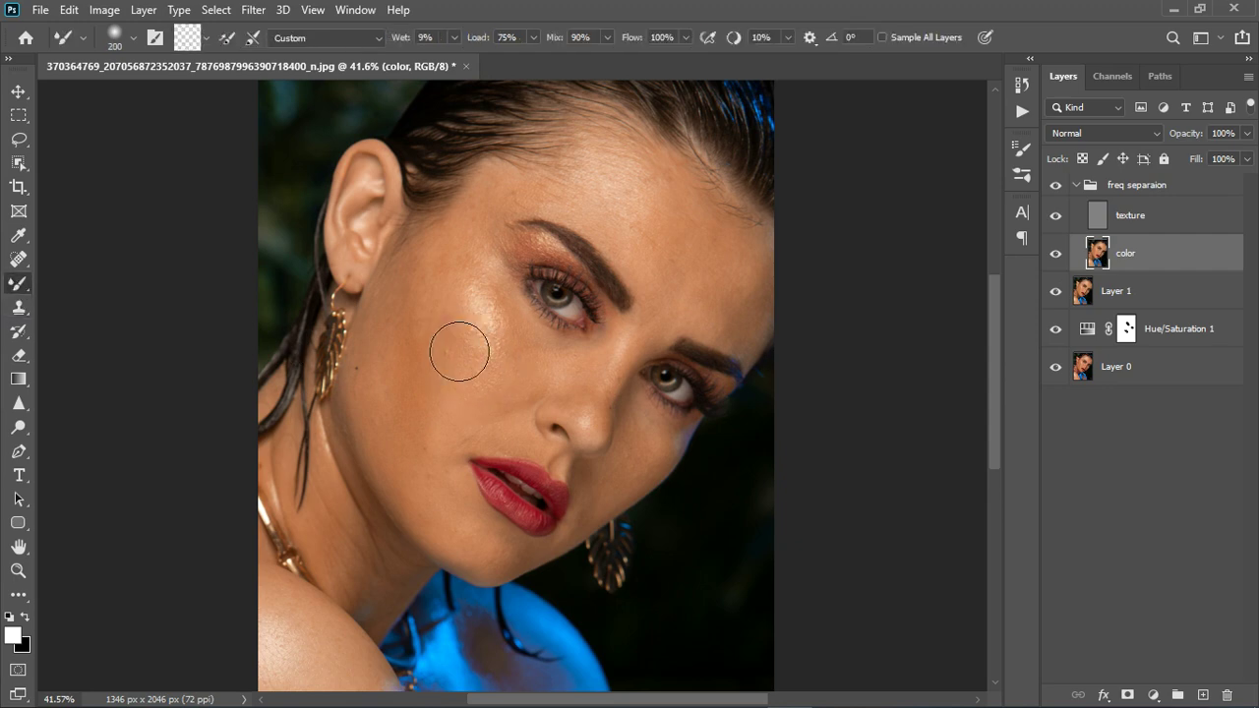
scroll(433, 385, "up", 5)
scroll(450, 389, "down", 2)
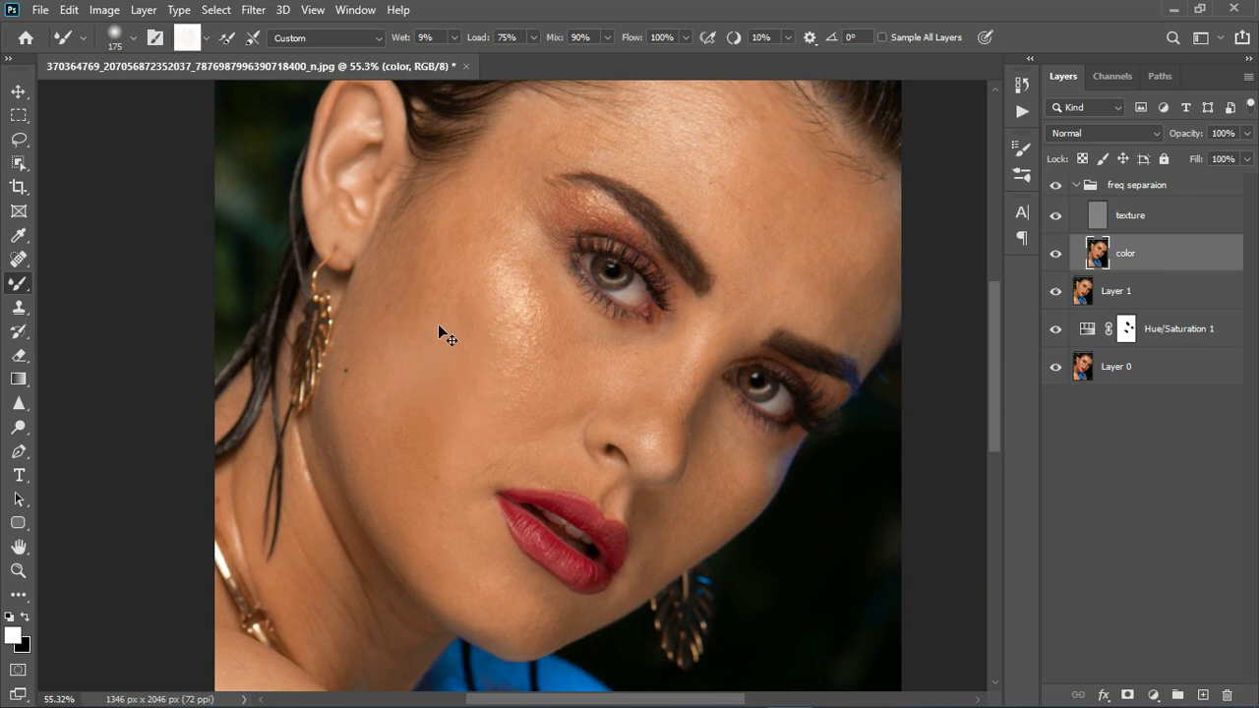
left_click(253, 39)
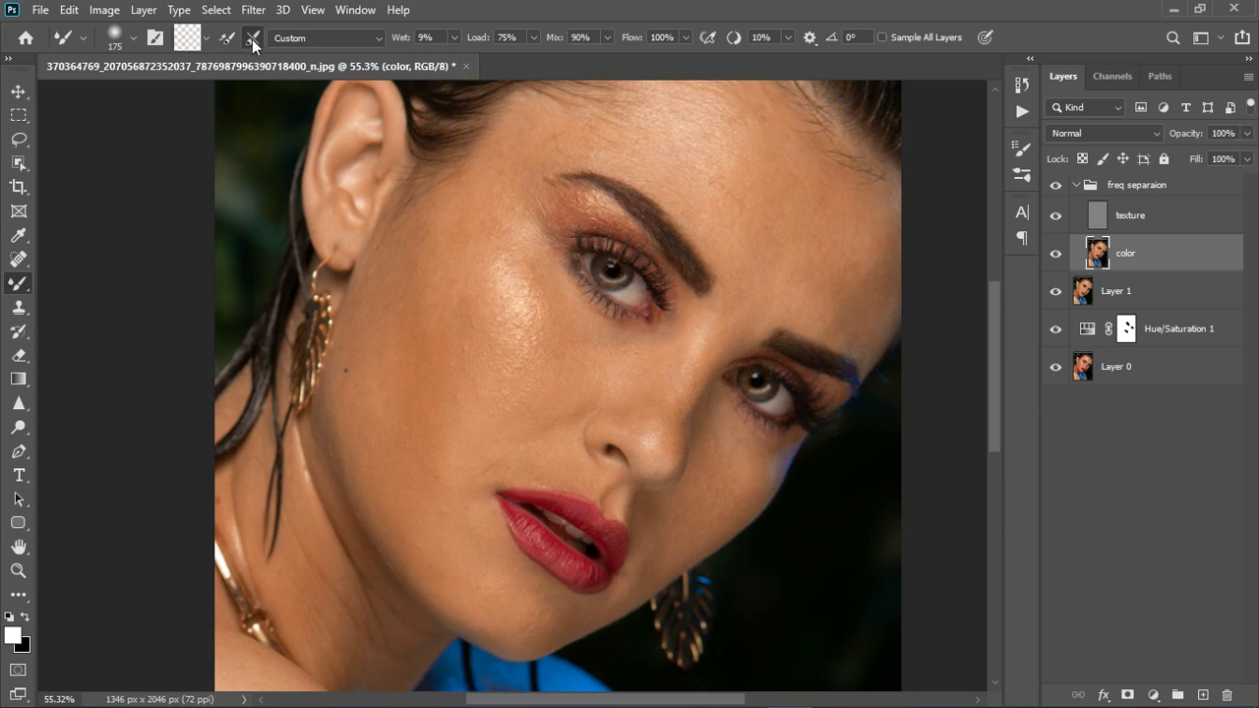
left_click(208, 41)
left_click(212, 85)
Step: Blend the uneven skin tones on the color layer from the outer cheek up toward the under-eye highlight, reducing the Mixer Brush size between strokes
mouse_move(448, 381)
left_mouse_down()
mouse_move(441, 345)
mouse_move(462, 320)
mouse_move(458, 374)
mouse_move(486, 361)
mouse_move(478, 340)
mouse_move(453, 387)
mouse_move(449, 336)
mouse_move(443, 390)
mouse_move(453, 435)
mouse_move(477, 459)
mouse_move(449, 438)
mouse_move(415, 477)
mouse_move(412, 407)
mouse_move(437, 398)
mouse_move(470, 301)
mouse_move(475, 417)
left_mouse_up()
key("bracketleft")
key("bracketleft")
key("bracketleft")
mouse_move(482, 464)
left_mouse_down()
mouse_move(479, 403)
mouse_move(457, 427)
mouse_move(473, 429)
mouse_move(471, 398)
mouse_move(414, 414)
mouse_move(456, 369)
mouse_move(411, 381)
mouse_move(490, 313)
mouse_move(451, 319)
mouse_move(462, 332)
mouse_move(468, 315)
mouse_move(437, 341)
mouse_move(482, 278)
mouse_move(467, 265)
mouse_move(565, 178)
mouse_move(444, 430)
mouse_move(503, 459)
mouse_move(454, 522)
mouse_move(397, 436)
mouse_move(432, 541)
mouse_move(480, 603)
mouse_move(452, 545)
mouse_move(483, 487)
mouse_move(547, 425)
mouse_move(575, 422)
mouse_move(526, 402)
mouse_move(546, 383)
mouse_move(538, 404)
mouse_move(569, 394)
mouse_move(577, 378)
mouse_move(552, 256)
left_mouse_up()
Step: Smooth the tones of the inner cheek and around the nose on the color layer with a size 90 Mixer Brush
key("bracketright")
key("bracketright")
key("bracketleft")
scroll(568, 312, "up", 2)
key("bracketleft")
key("bracketleft")
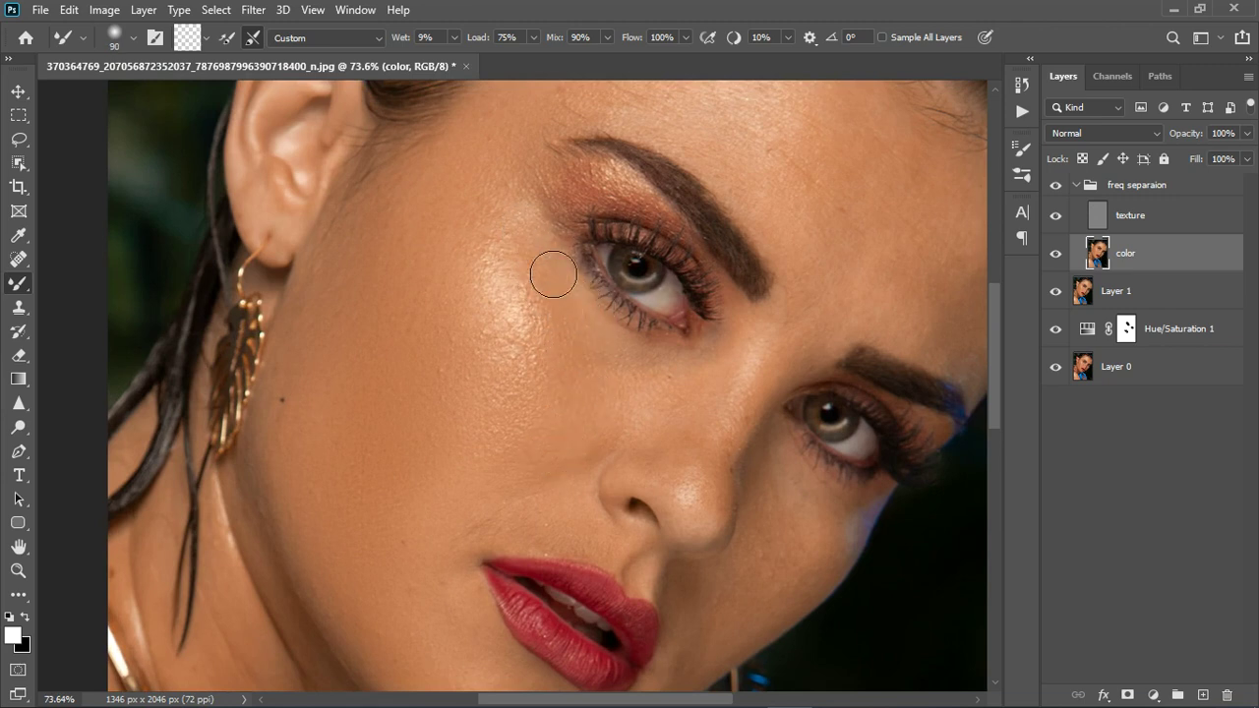
mouse_move(573, 411)
left_mouse_down()
mouse_move(590, 434)
mouse_move(694, 444)
mouse_move(745, 374)
mouse_move(677, 497)
left_mouse_up()
Step: Blend the forehead's skin tones on the color layer with a larger Mixer Brush, and select the texture layer
scroll(724, 441, "down", 2)
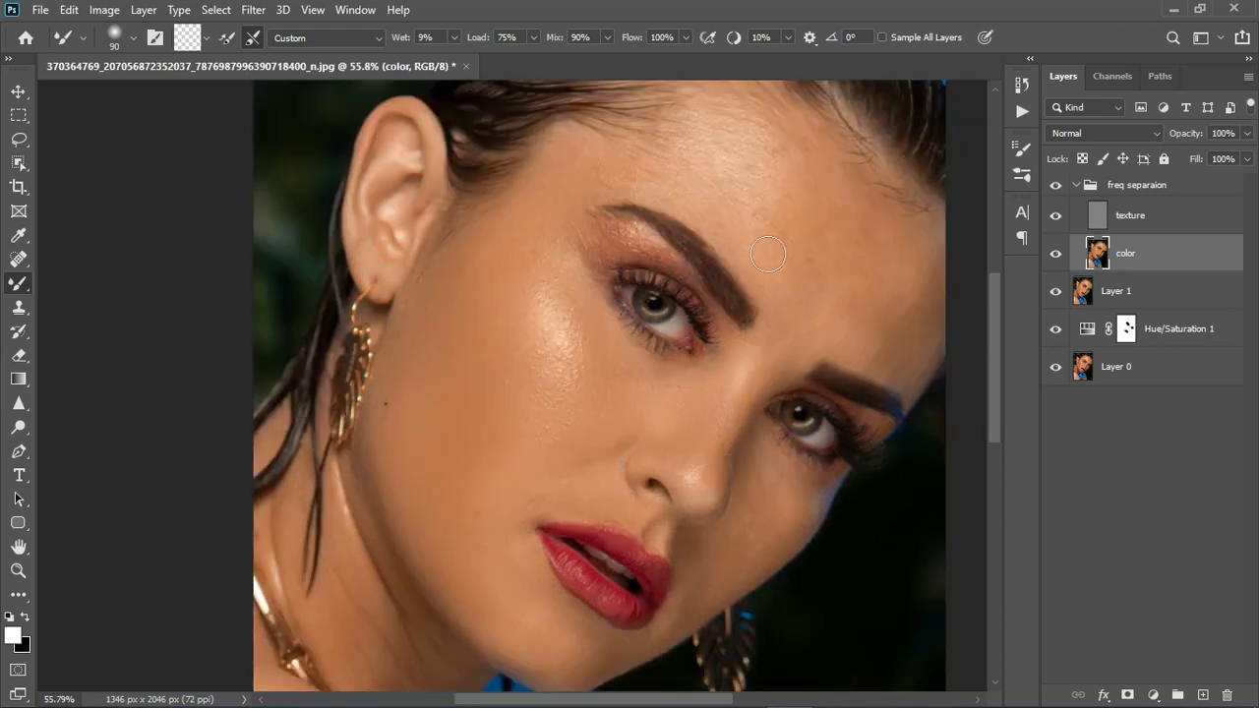
key("bracketright")
key("bracketright")
key("bracketright")
mouse_move(716, 217)
left_mouse_down()
mouse_move(645, 205)
mouse_move(759, 184)
mouse_move(786, 247)
mouse_move(811, 193)
mouse_move(801, 271)
mouse_move(838, 229)
mouse_move(836, 305)
mouse_move(871, 262)
mouse_move(894, 344)
mouse_move(888, 276)
mouse_move(916, 336)
mouse_move(931, 297)
mouse_move(935, 367)
mouse_move(953, 354)
mouse_move(844, 347)
mouse_move(837, 326)
mouse_move(822, 346)
mouse_move(794, 267)
left_mouse_up()
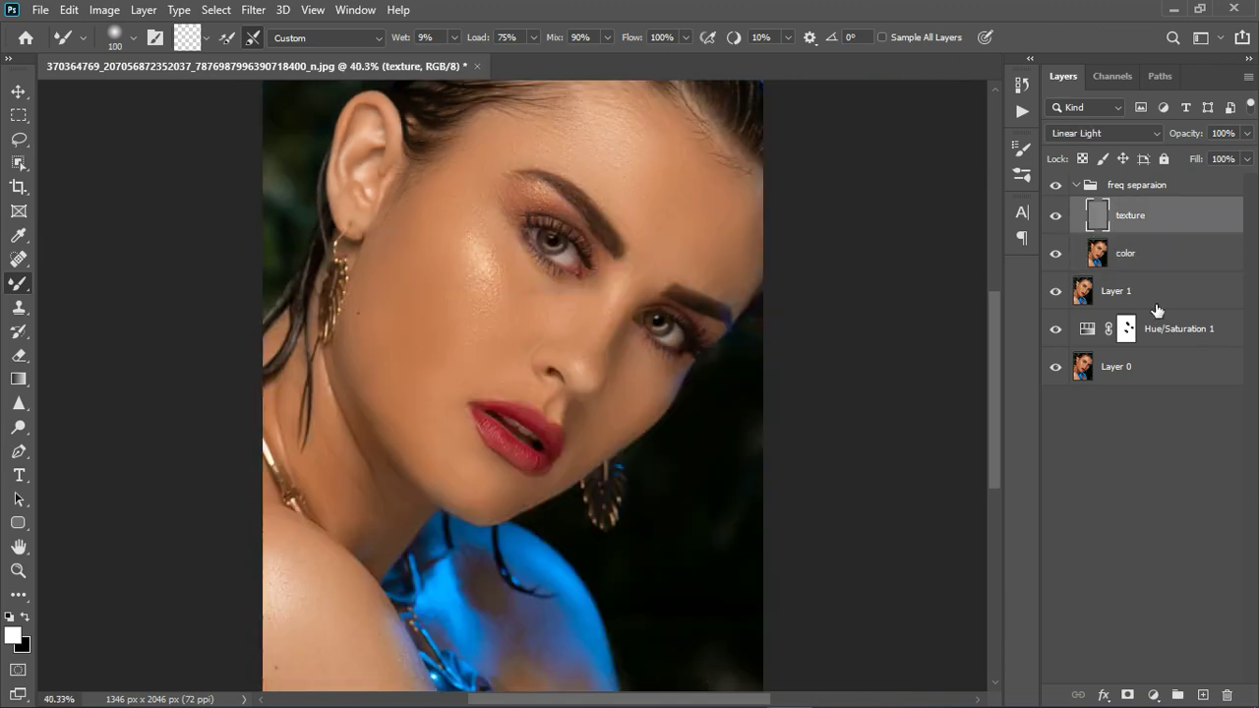
scroll(433, 282, "up", 5)
scroll(504, 307, "down", 4)
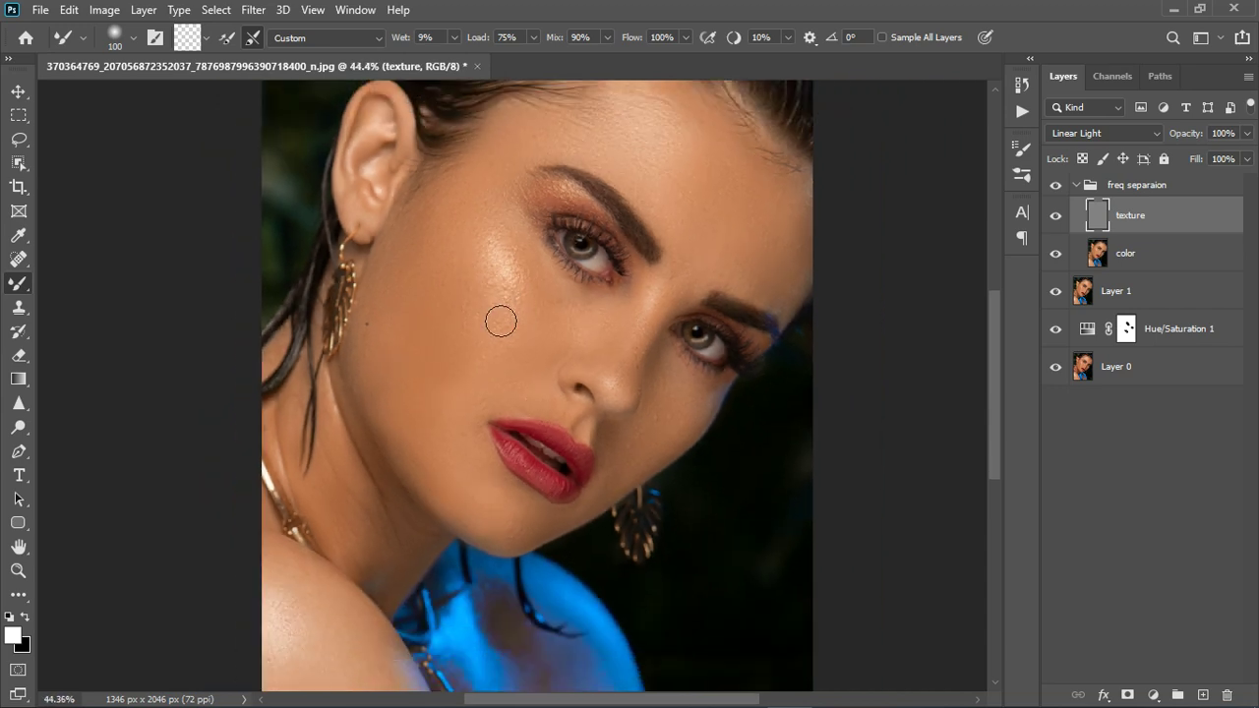
Step: Duplicate the texture layer and lower the copy's opacity to 39%
left_click(1055, 185)
key("ctrl+j")
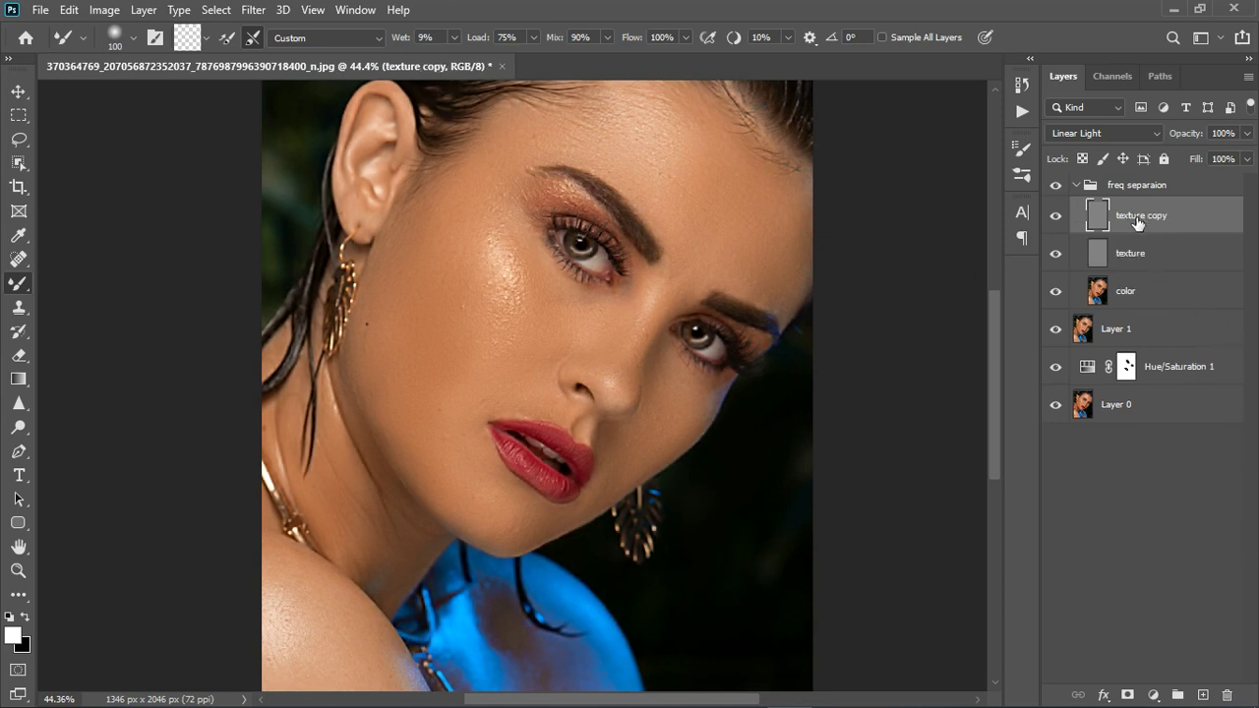
left_click(1248, 151)
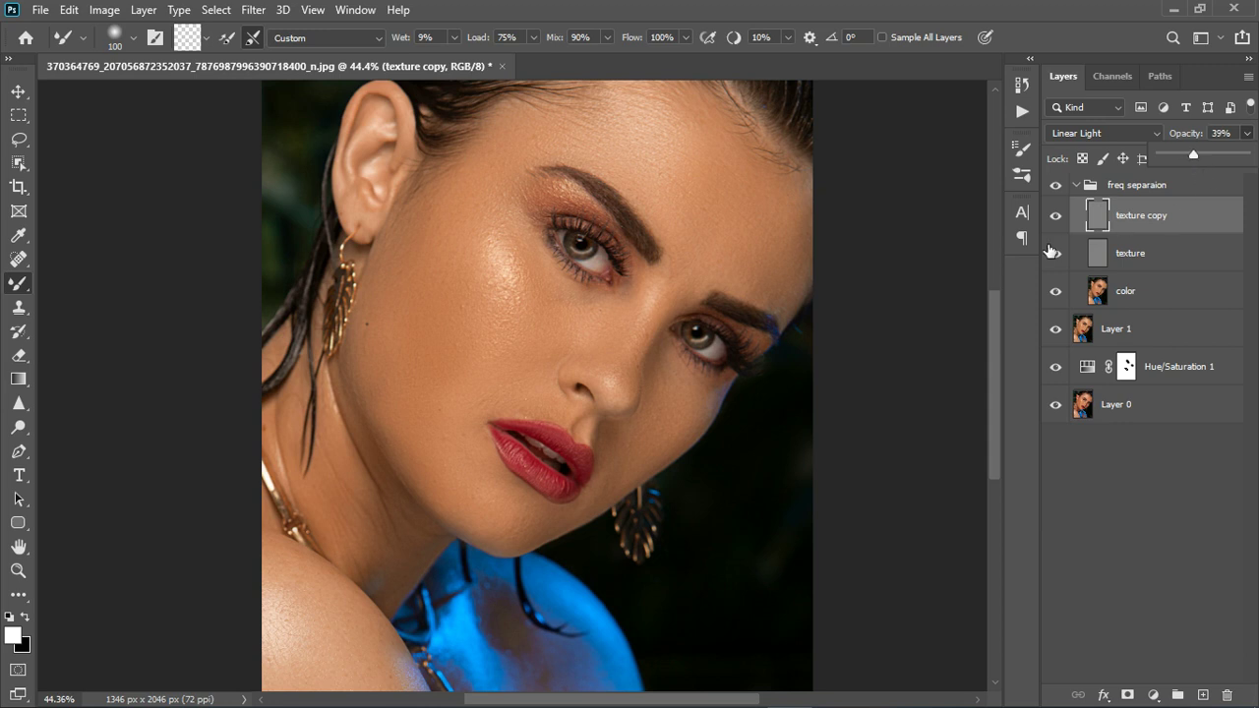
left_click(1178, 222)
Step: Add a layer mask to the texture copy and switch to the regular Brush tool with black as the painting color
left_click(1127, 694)
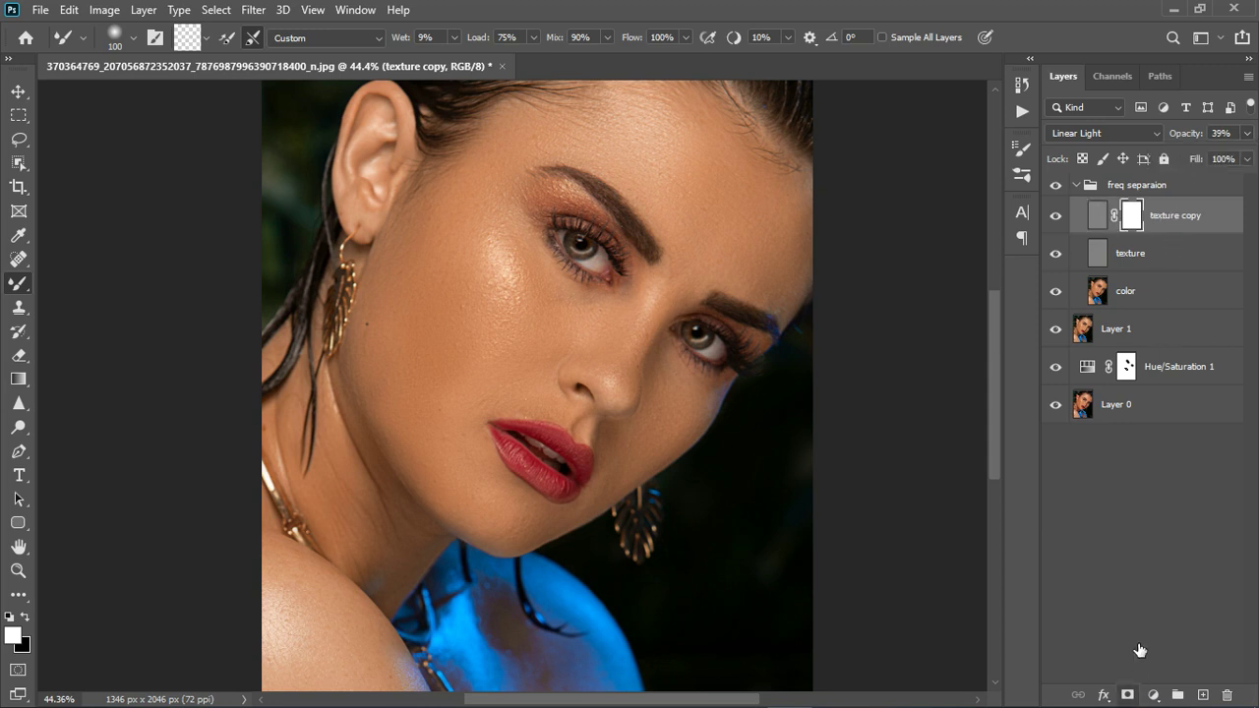
key("x")
right_click(18, 283)
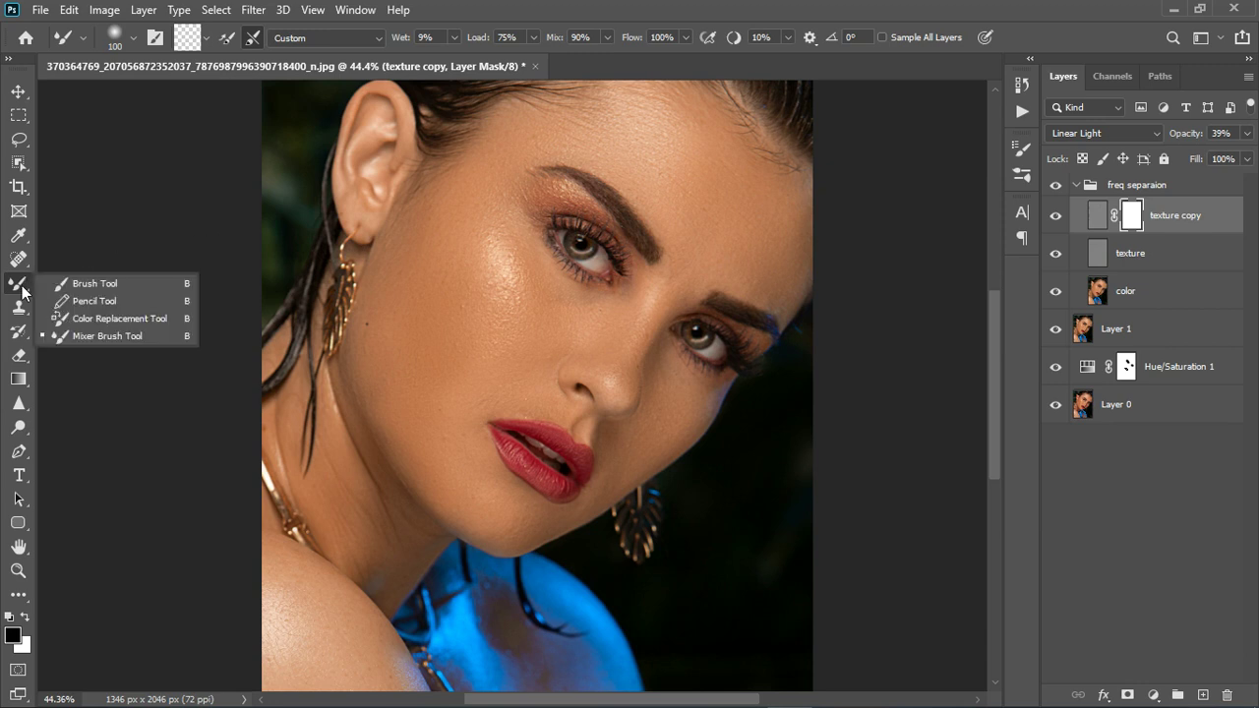
left_click(88, 282)
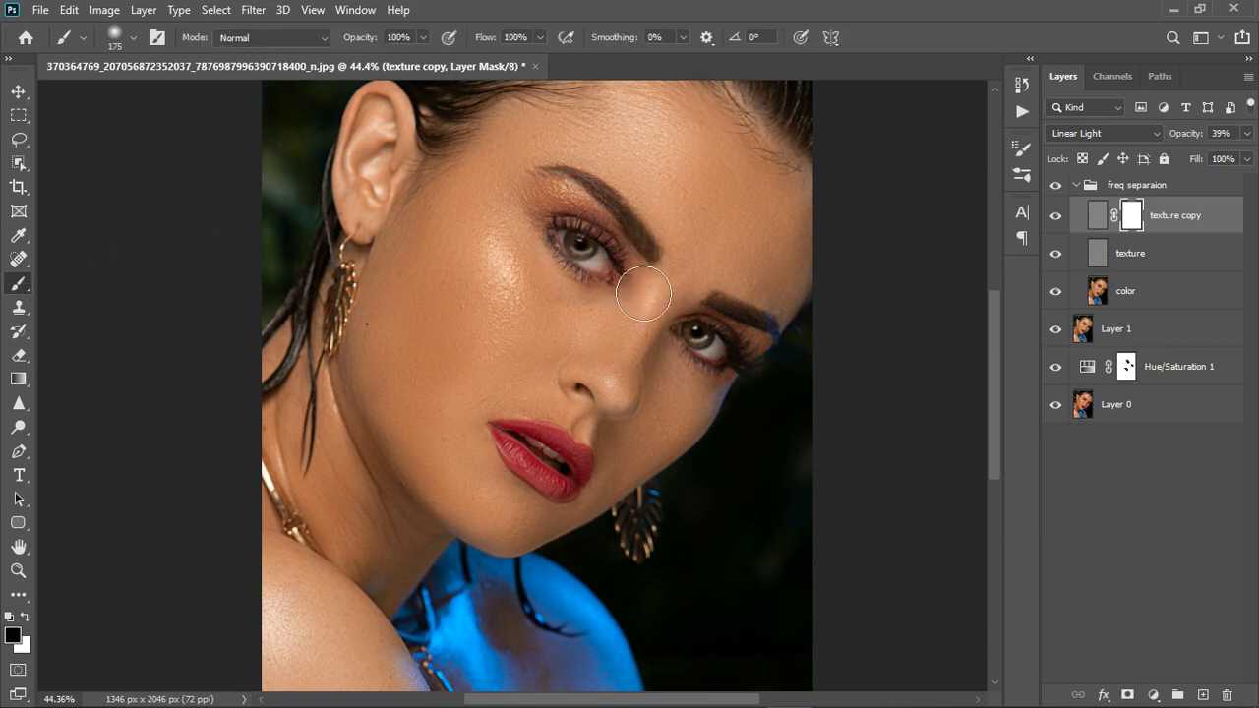
Step: Paint black on the texture copy's mask over the eyes, lips, nose, hair and neck edge with a size 175 brush
left_click_drag(601, 219, 631, 272)
mouse_move(710, 342)
left_mouse_down()
mouse_move(756, 380)
mouse_move(732, 372)
left_mouse_up()
mouse_move(563, 478)
left_mouse_down()
mouse_move(595, 489)
mouse_move(552, 471)
mouse_move(582, 504)
left_mouse_up()
mouse_move(607, 380)
left_mouse_down()
mouse_move(614, 335)
mouse_move(581, 300)
mouse_move(596, 314)
mouse_move(538, 396)
mouse_move(615, 406)
left_mouse_up()
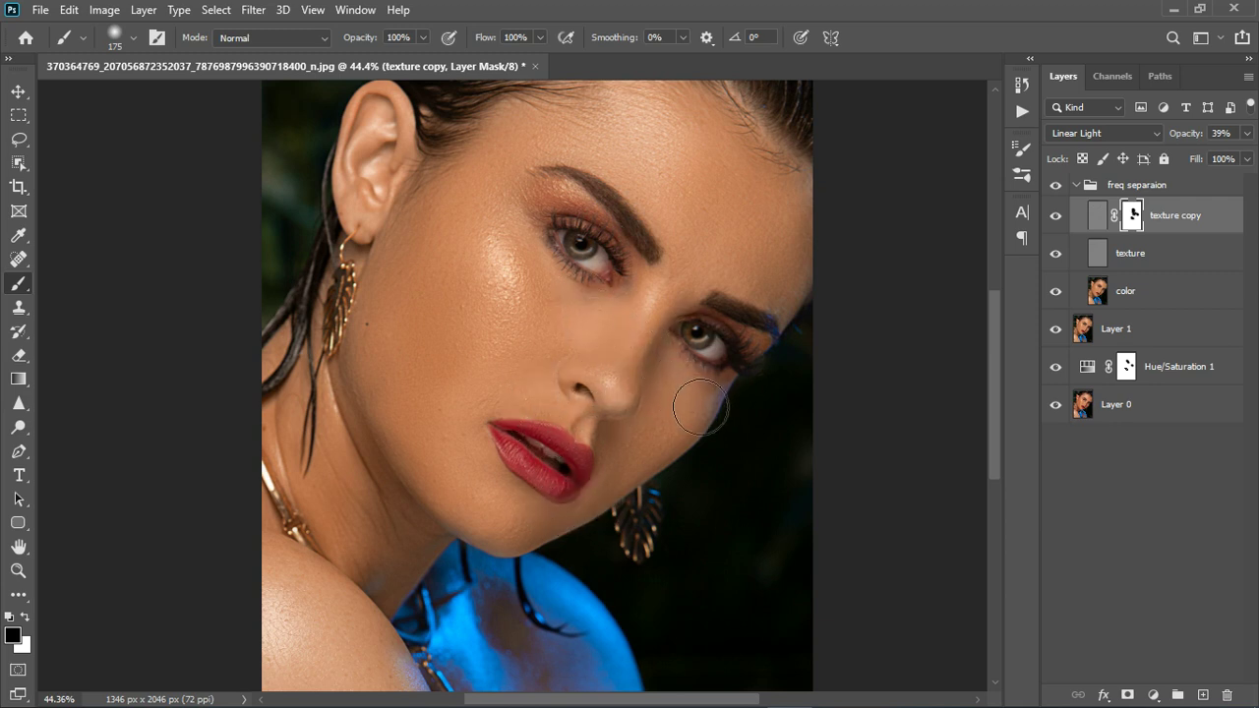
mouse_move(327, 403)
left_mouse_down()
mouse_move(364, 511)
mouse_move(321, 667)
mouse_move(314, 655)
mouse_move(368, 643)
left_mouse_up()
left_click_drag(382, 441, 385, 413)
scroll(708, 334, "down", 2)
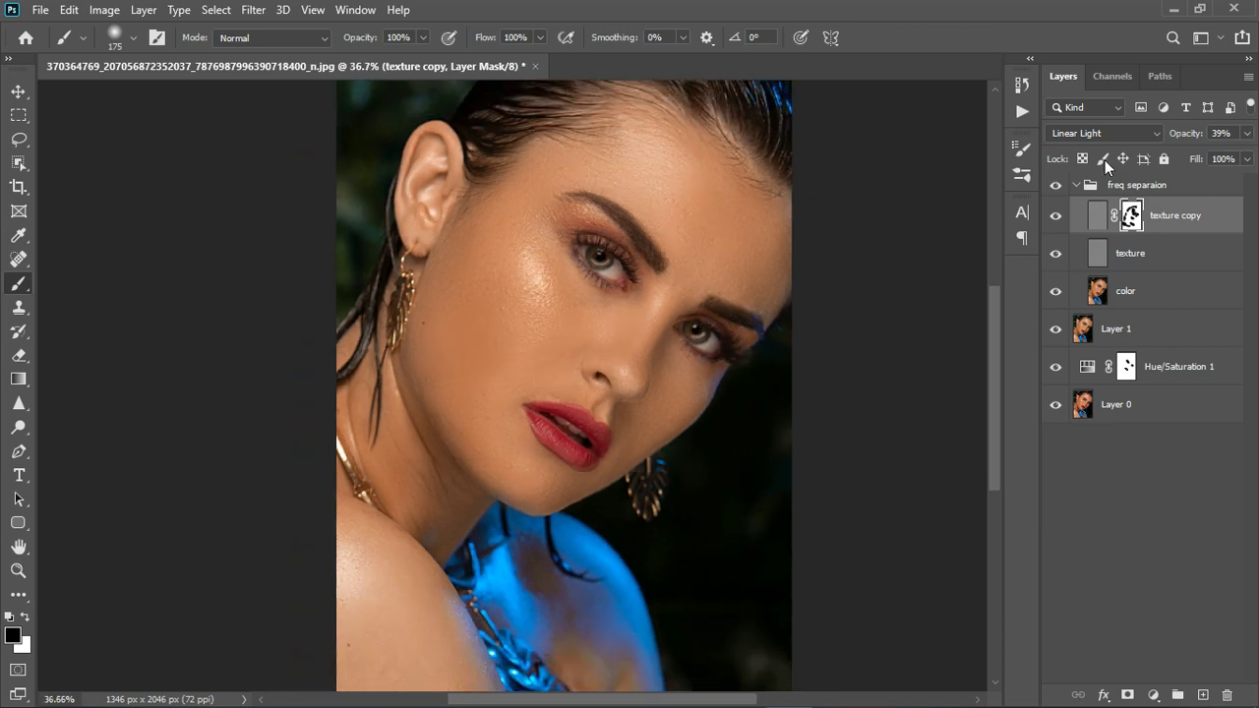
Step: Compare the portrait with and without the texture copy layer and with and without the whole freq separaion group
left_click(1055, 216)
left_click(1055, 216)
scroll(619, 283, "up", 2)
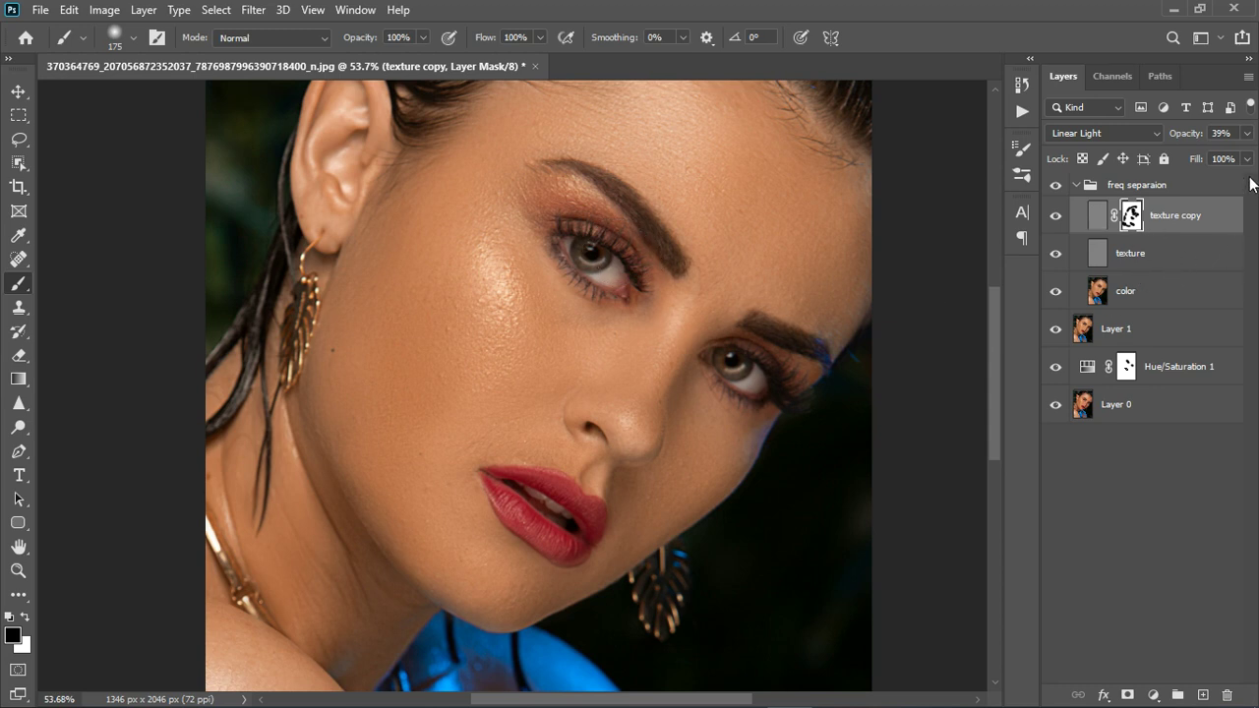
left_click(1246, 133)
left_click(1197, 222)
left_click(1099, 216)
left_click(1070, 189)
left_click(1060, 189)
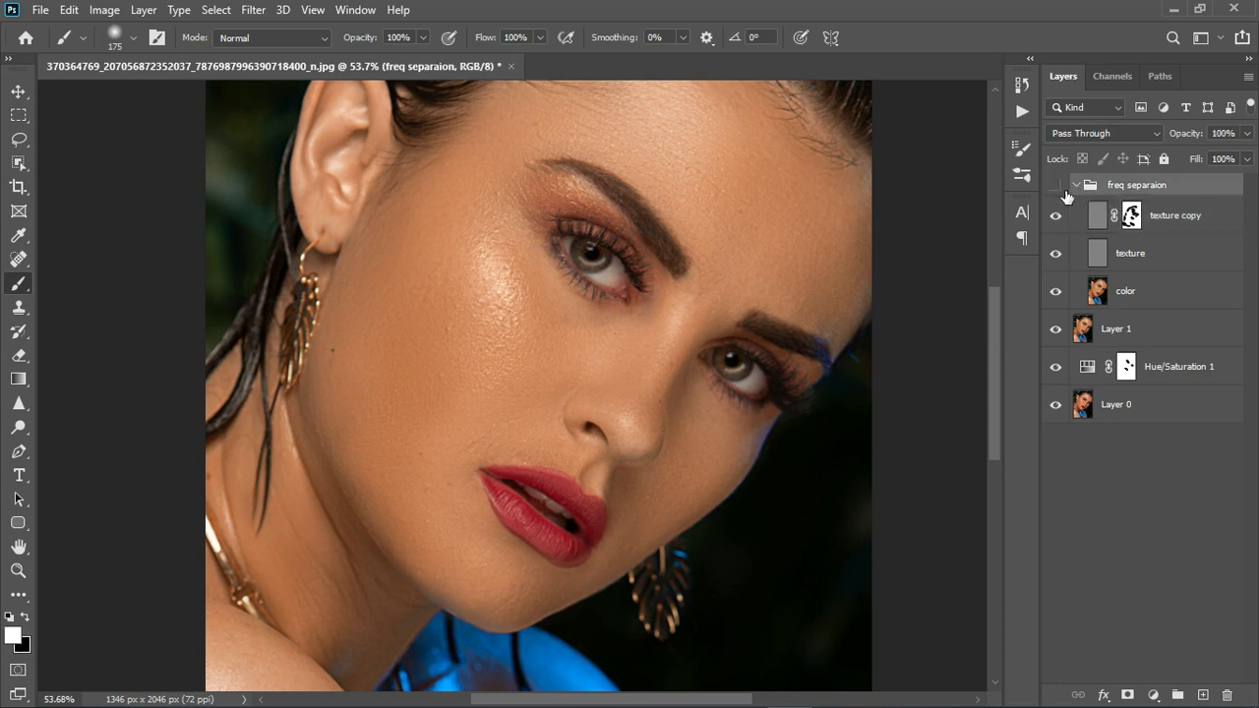
scroll(630, 367, "down", 3)
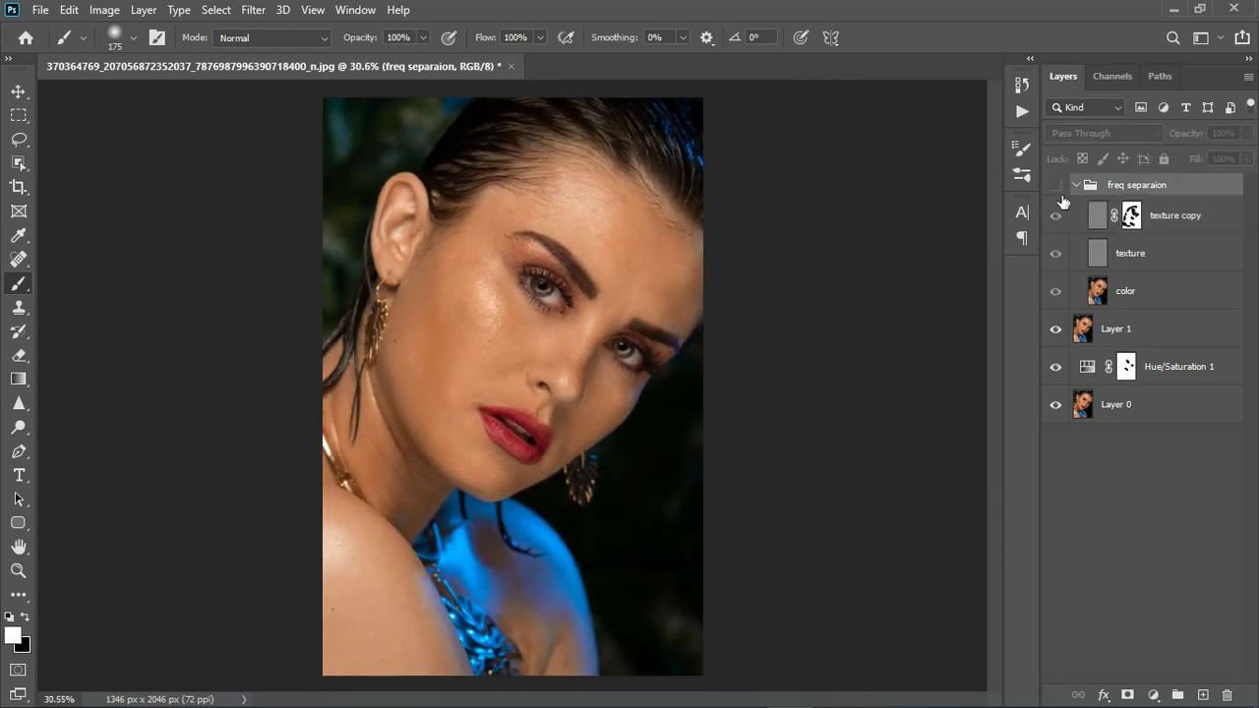
left_click(1056, 186)
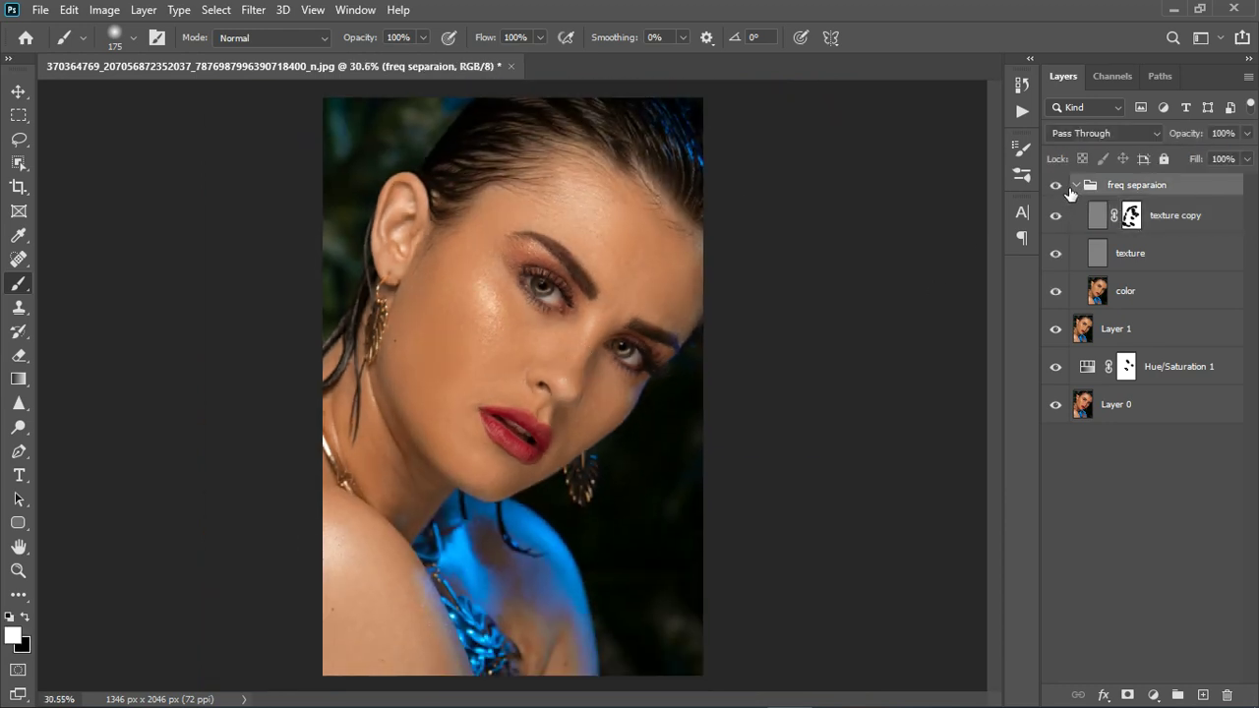
scroll(566, 245, "up", 3)
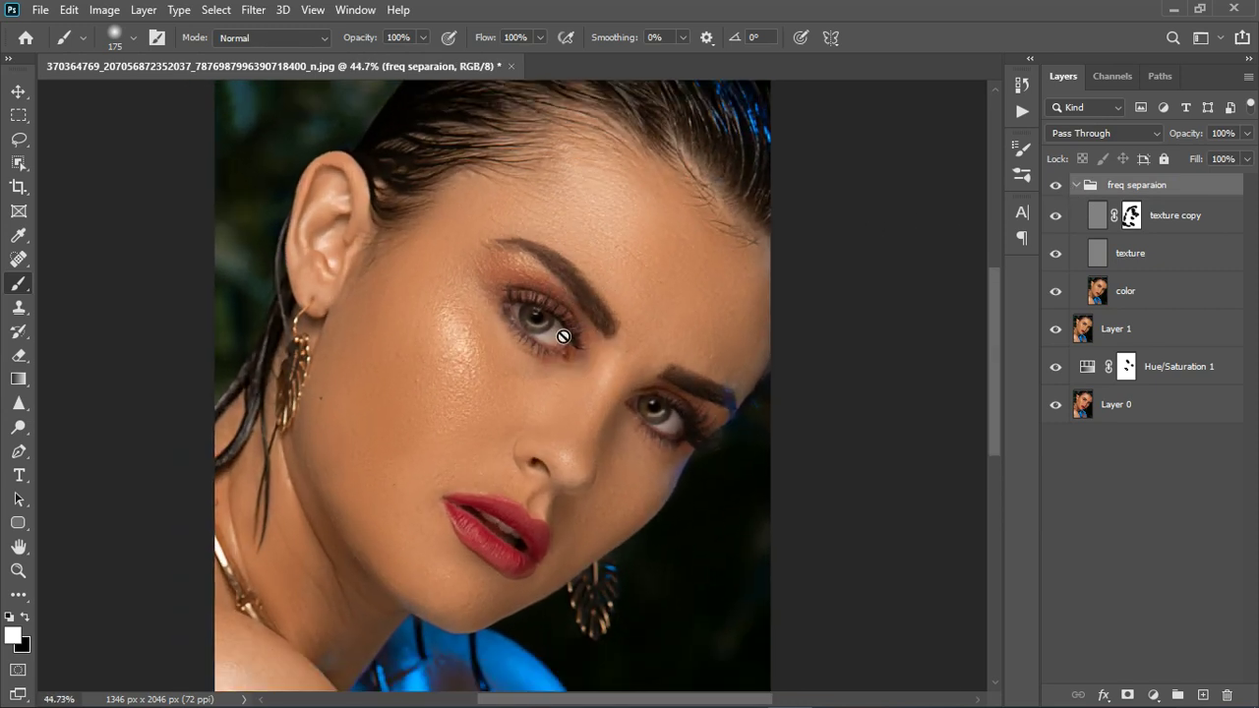
Step: Add a white Solid Color fill layer, hide it, and move it above the freq separaion group
left_click(1153, 694)
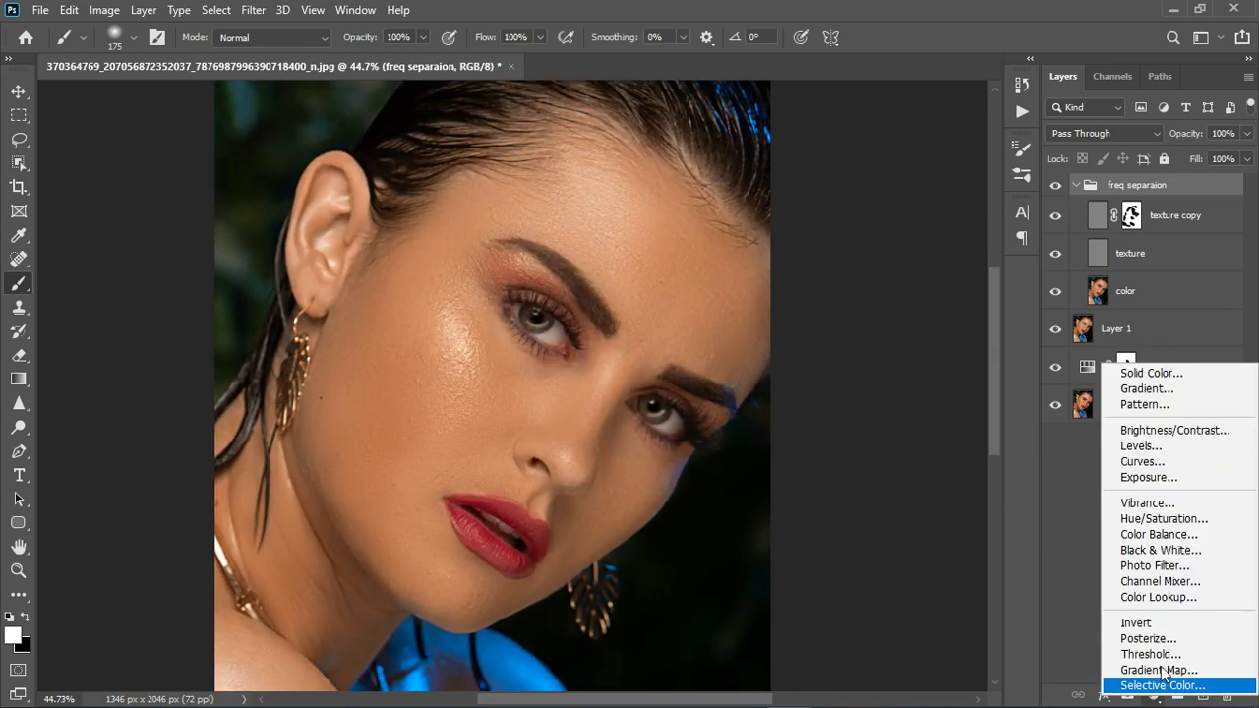
left_click(1199, 378)
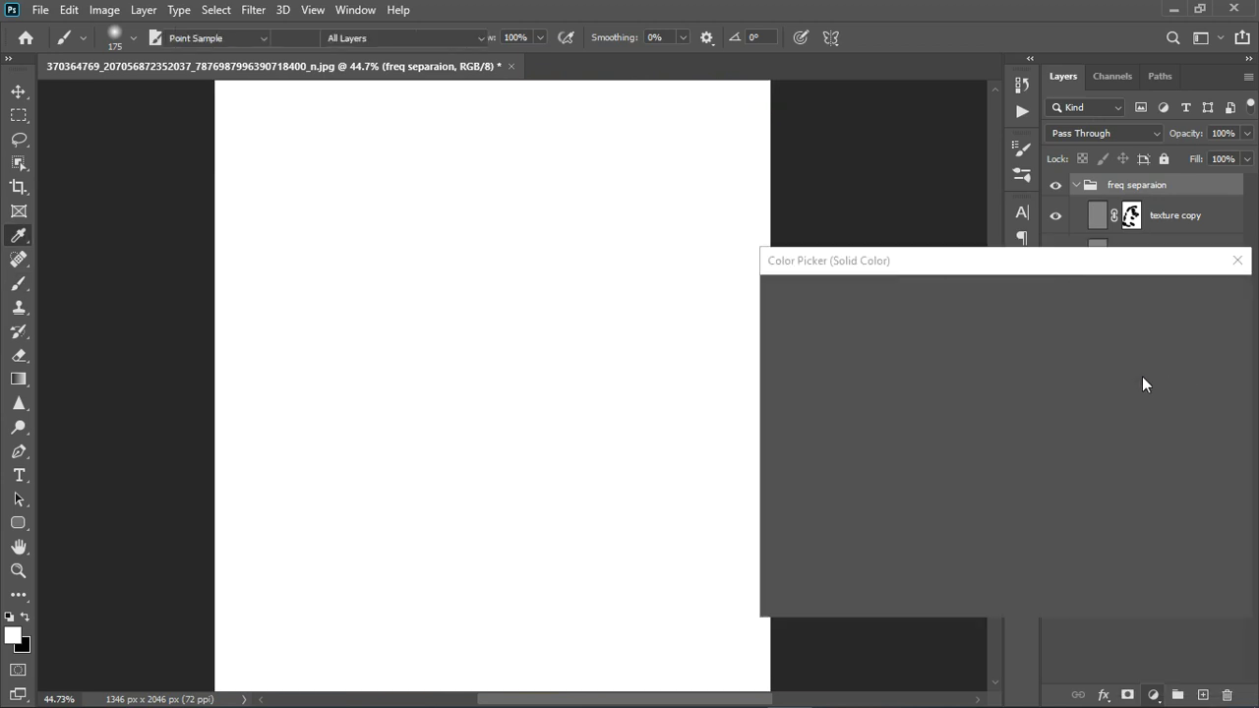
left_click(1186, 297)
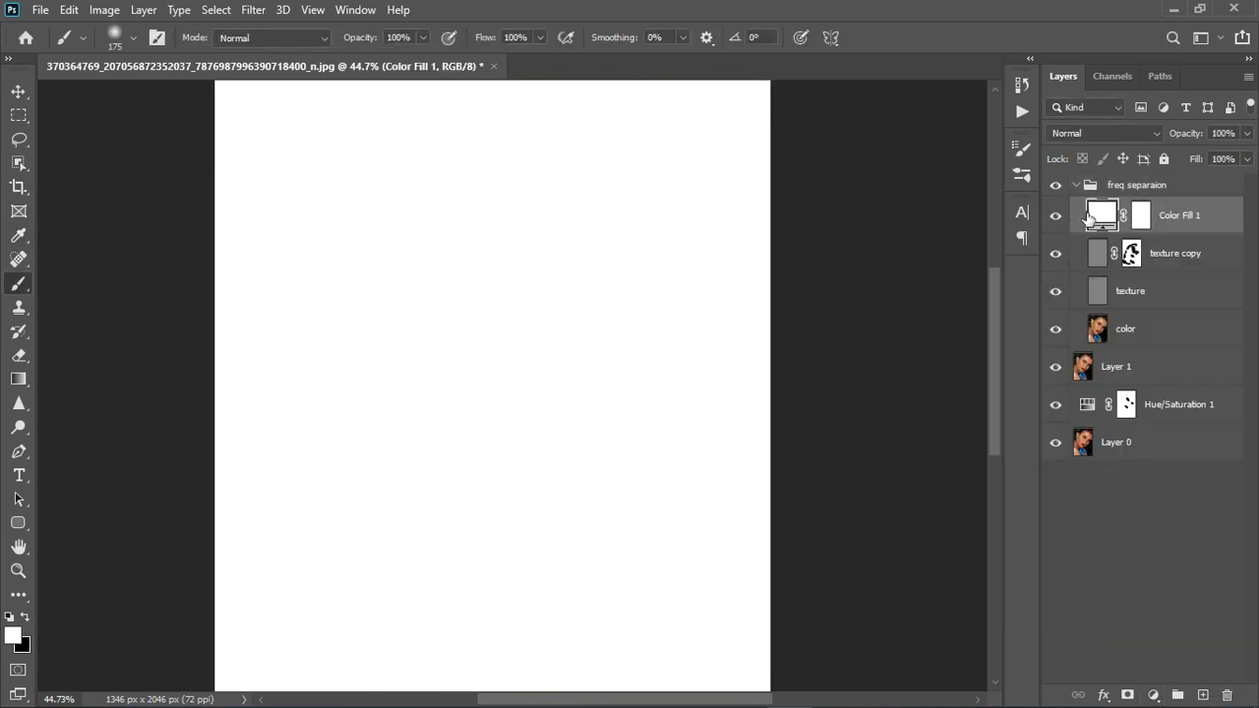
left_click(1055, 214)
left_click_drag(1201, 216, 1203, 183)
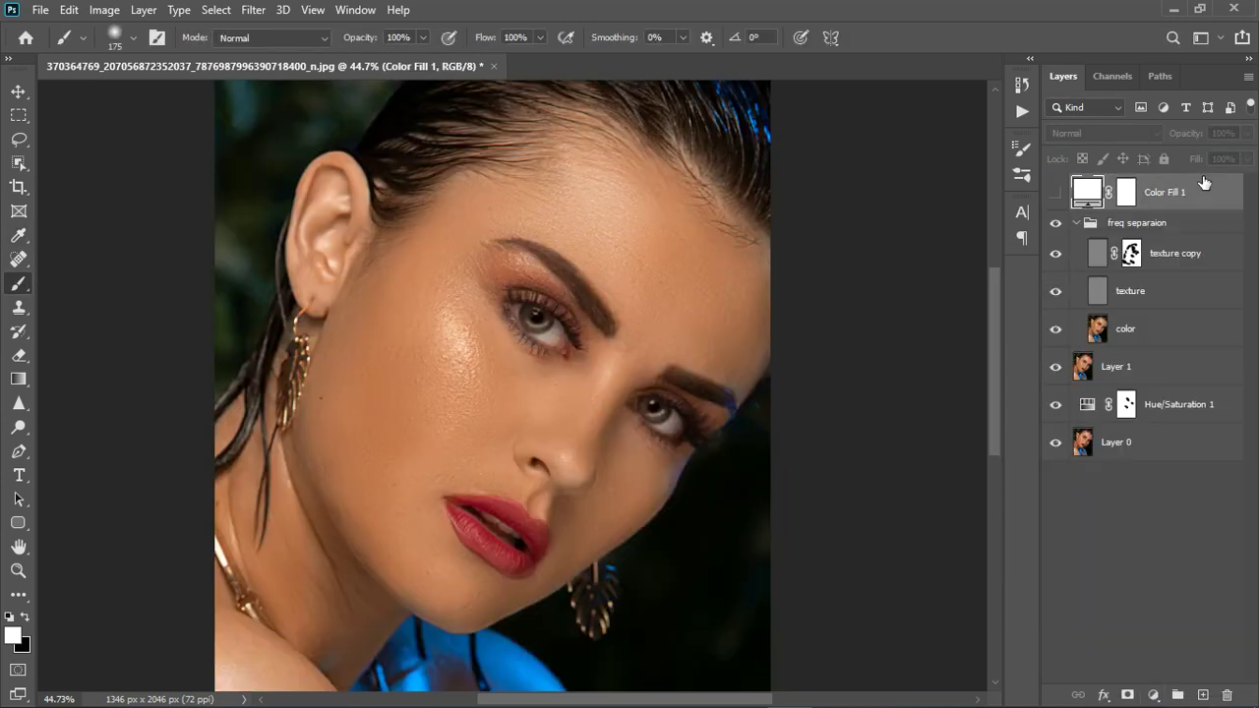
Step: Set the fill layer's color to b4998a by sampling the white of the eye
double_click(1098, 196)
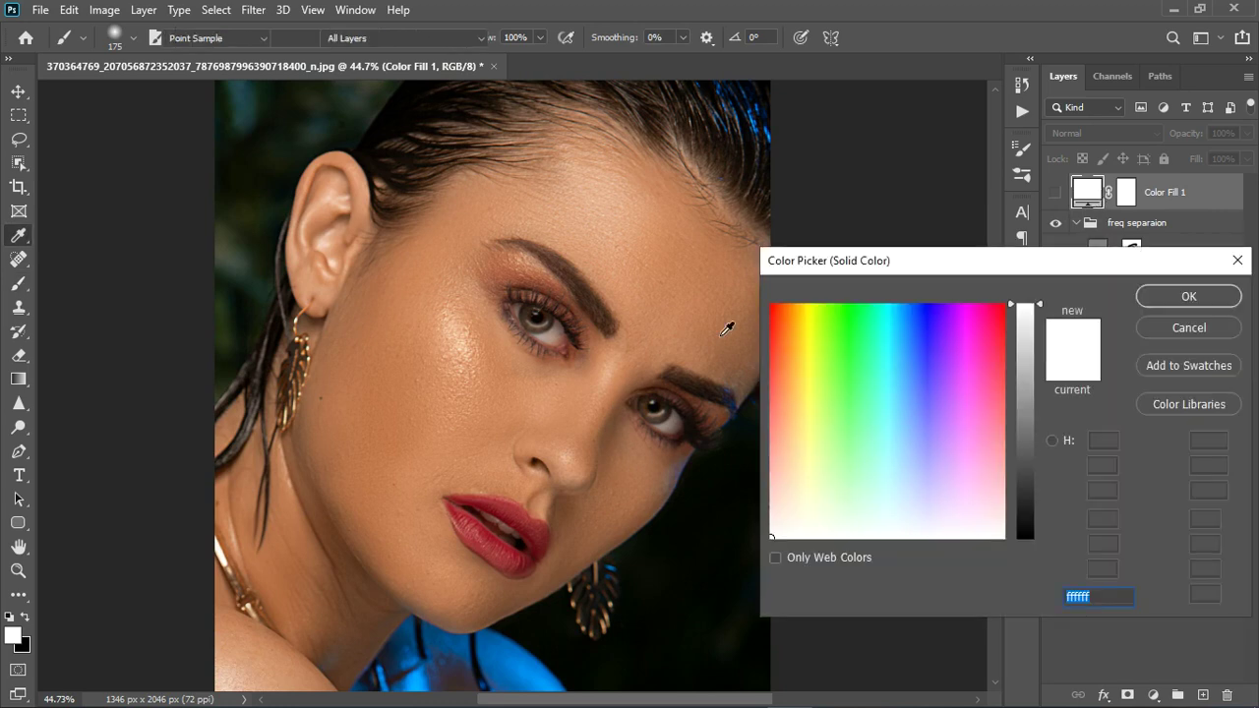
left_click(553, 351)
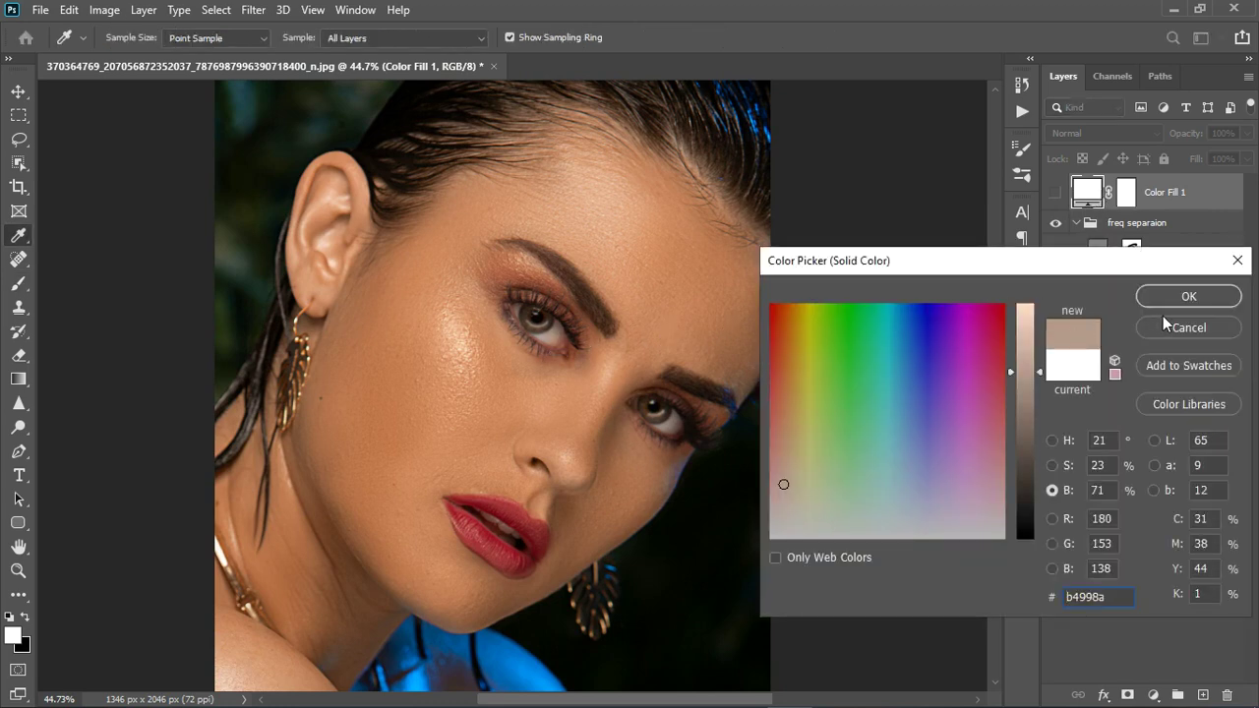
left_click(1187, 296)
key("b")
Step: Show the color fill layer and set its blend mode to Divide
left_click(1055, 193)
left_click(1128, 132)
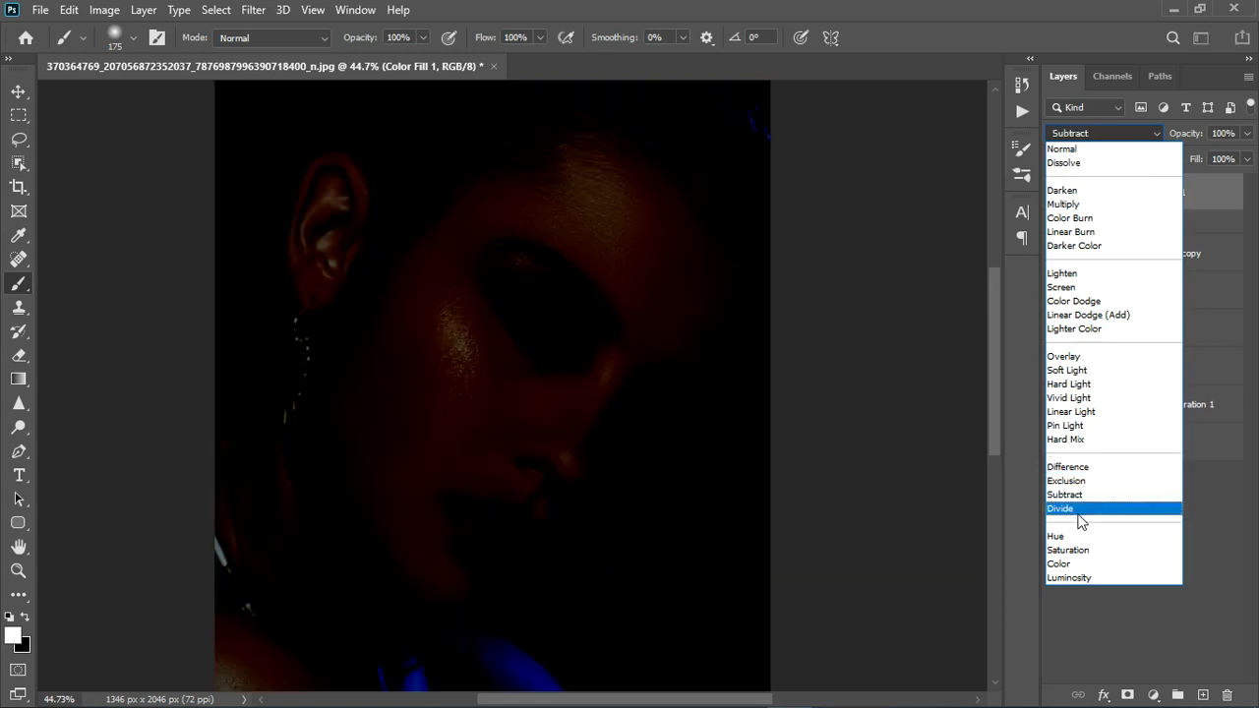
left_click(1077, 510)
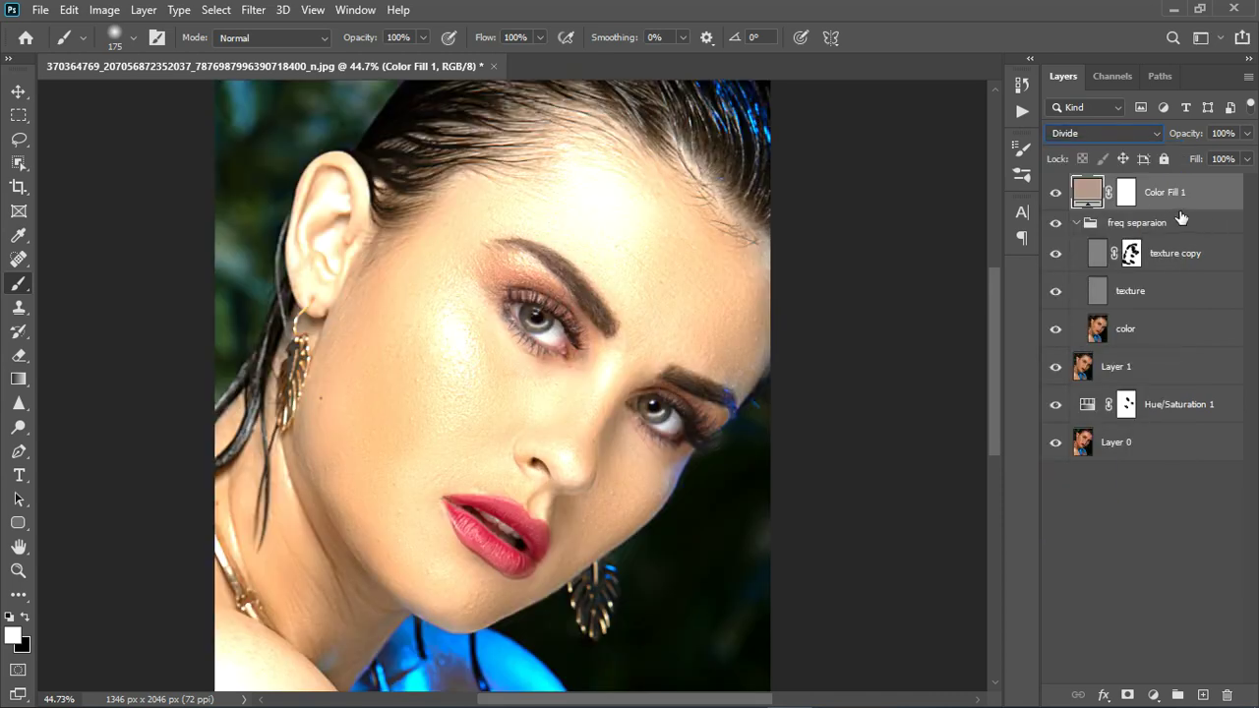
left_click(1101, 134)
left_click(1102, 135)
Step: Raise the fill color's brightness to 89% (e2c0ad) and compare the portrait with the fill layer off and on
double_click(1089, 194)
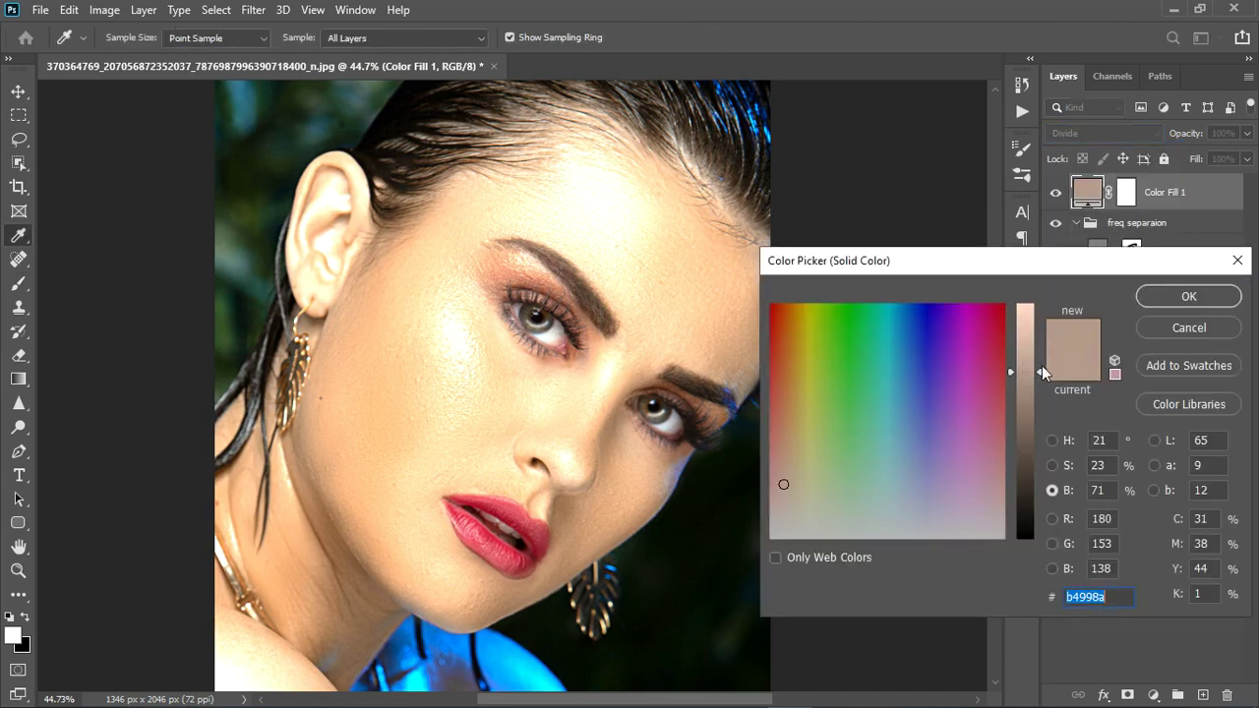
left_click_drag(1043, 366, 1042, 331)
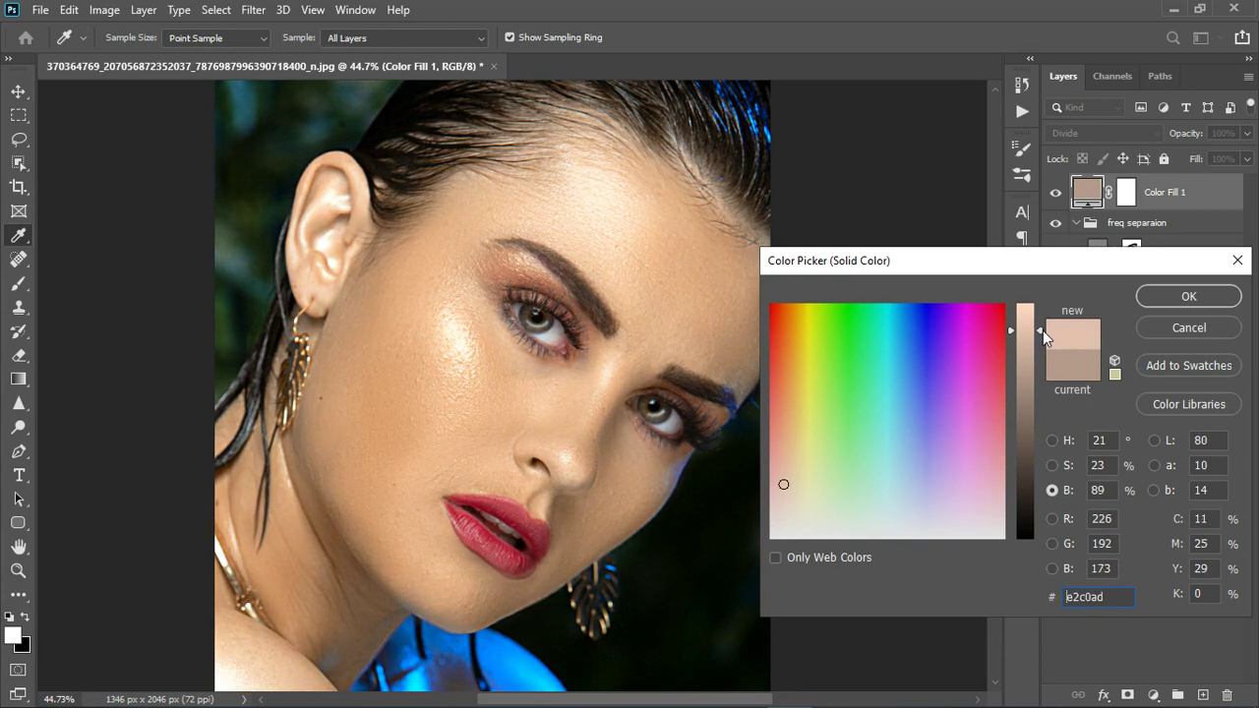
left_click(1187, 296)
key("b")
key("ctrl+0")
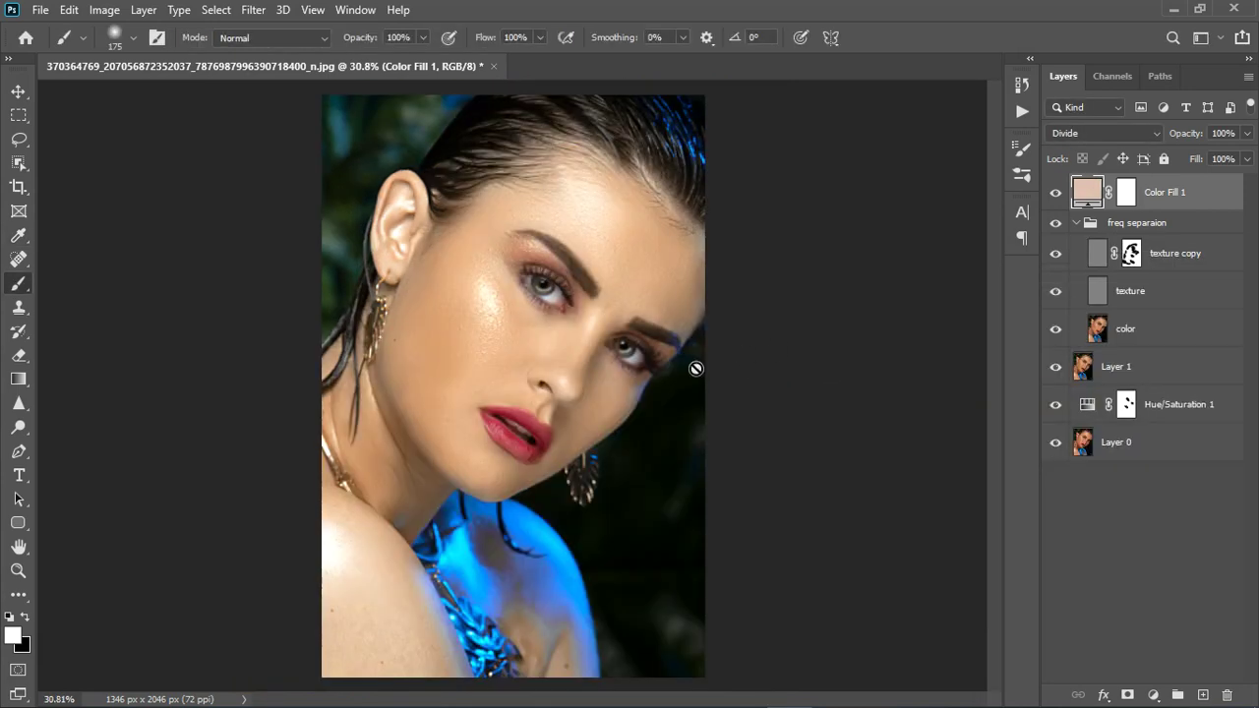
left_click(1055, 193)
left_click(1058, 196)
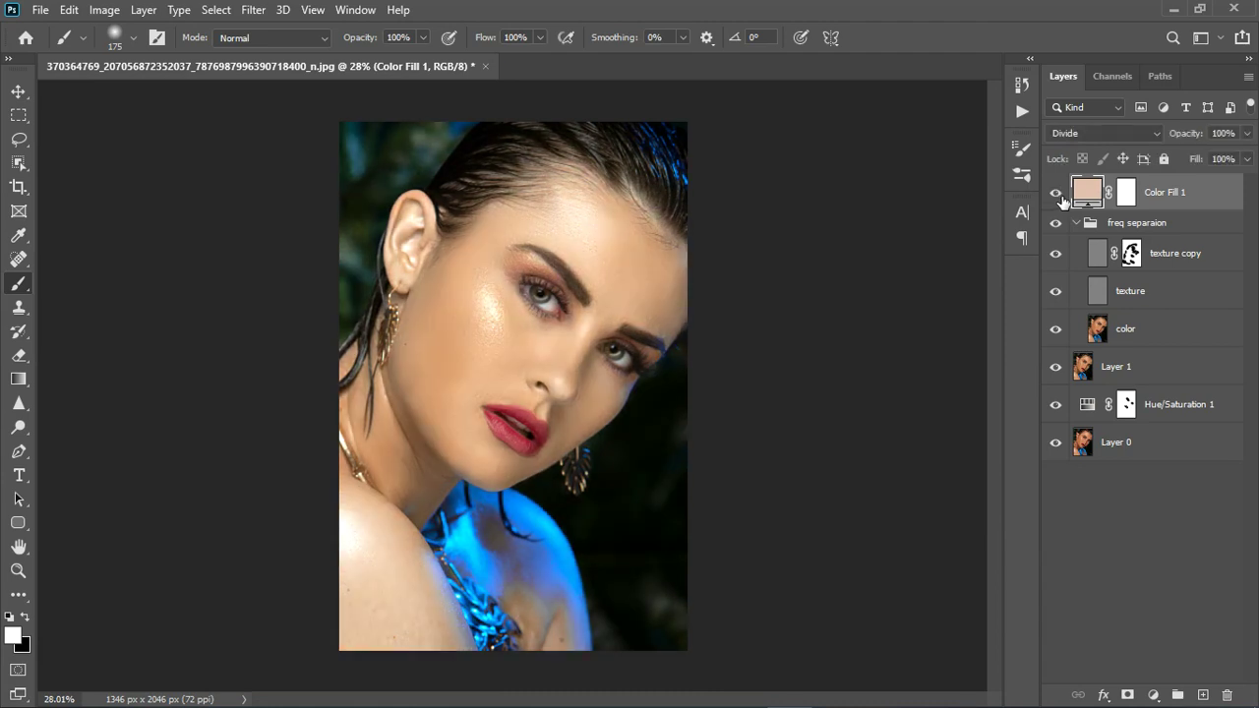
Step: Invert the color fill layer's mask to black and paint white over the whites and irises of the eyes with a size 70 brush
left_click(1166, 210)
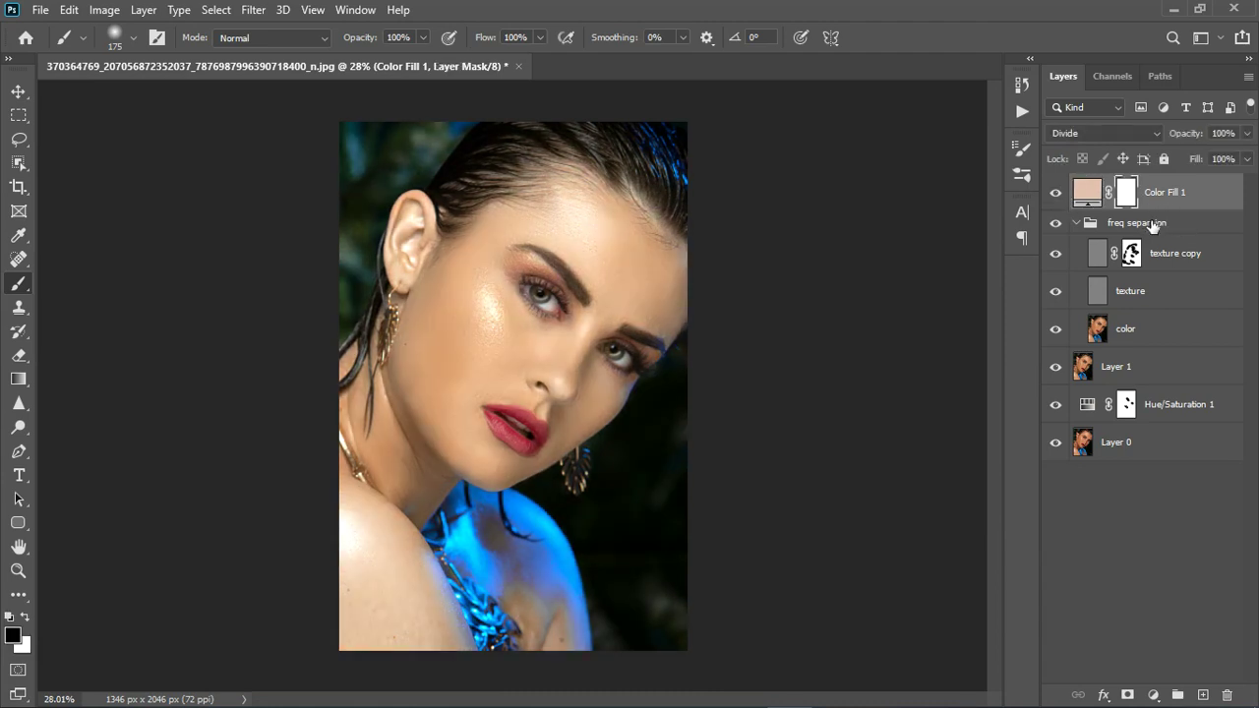
key("ctrl+i")
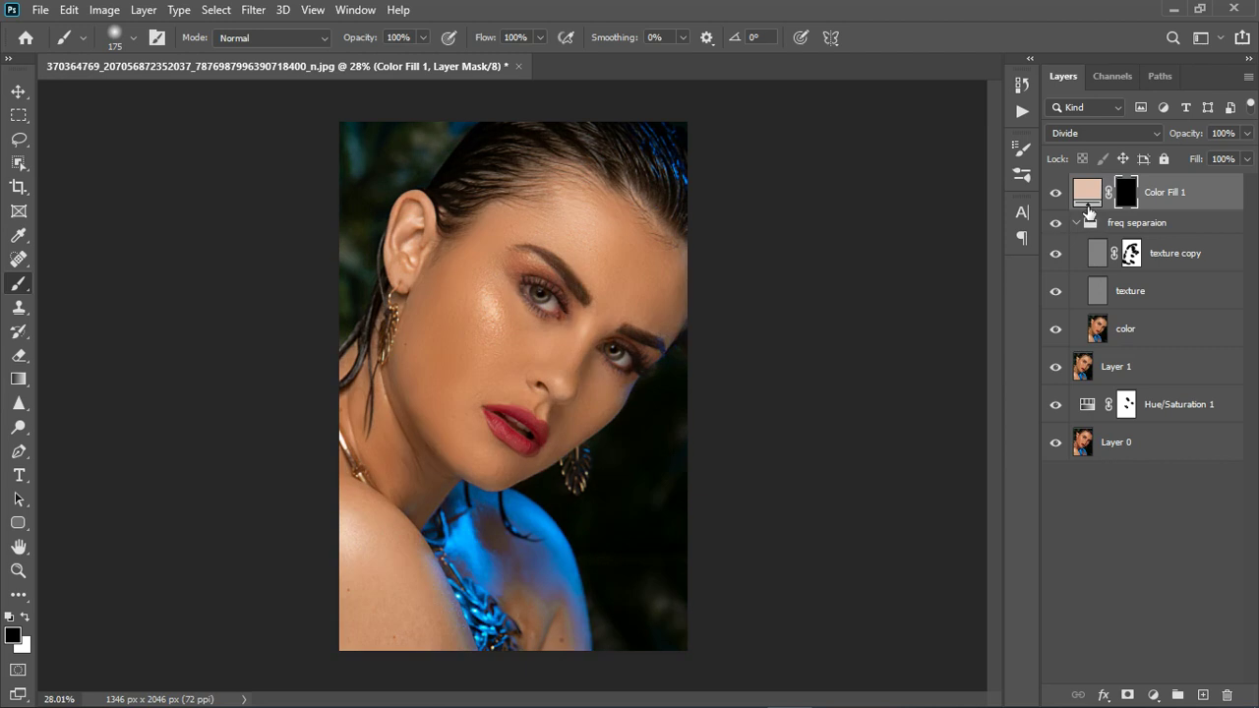
scroll(521, 287, "up", 3)
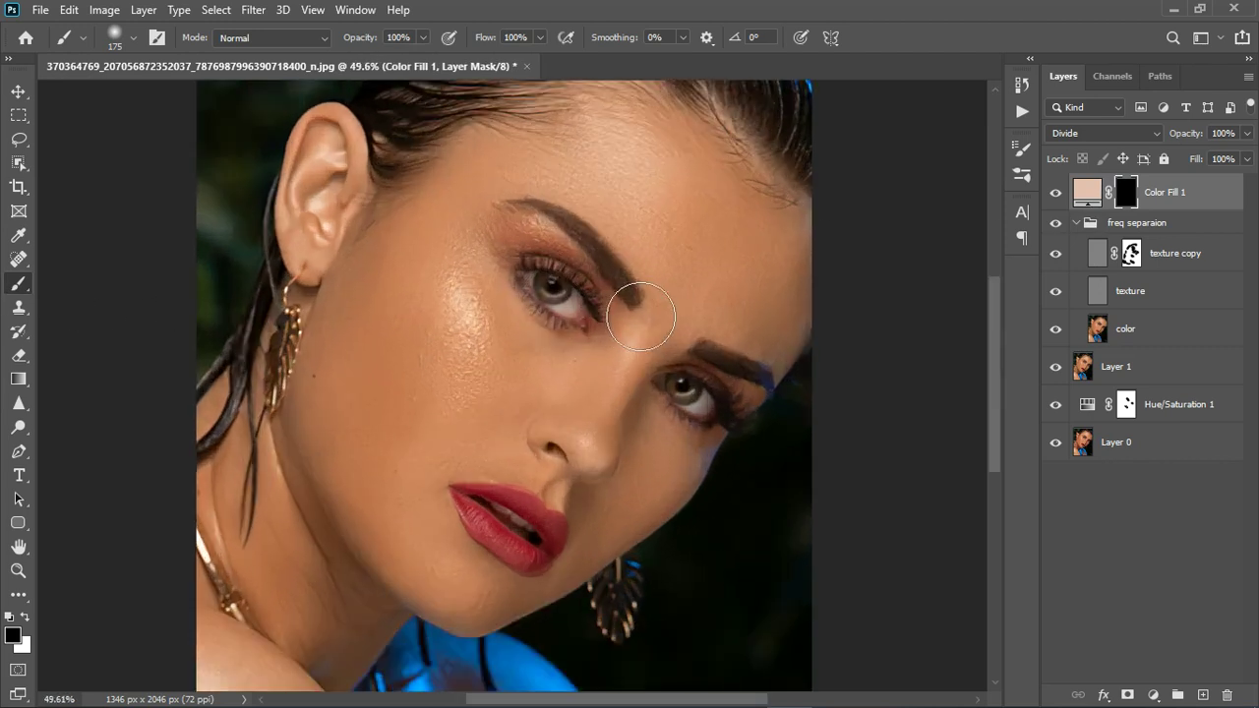
key("bracketleft")
key("bracketleft")
key("bracketleft")
key("bracketleft")
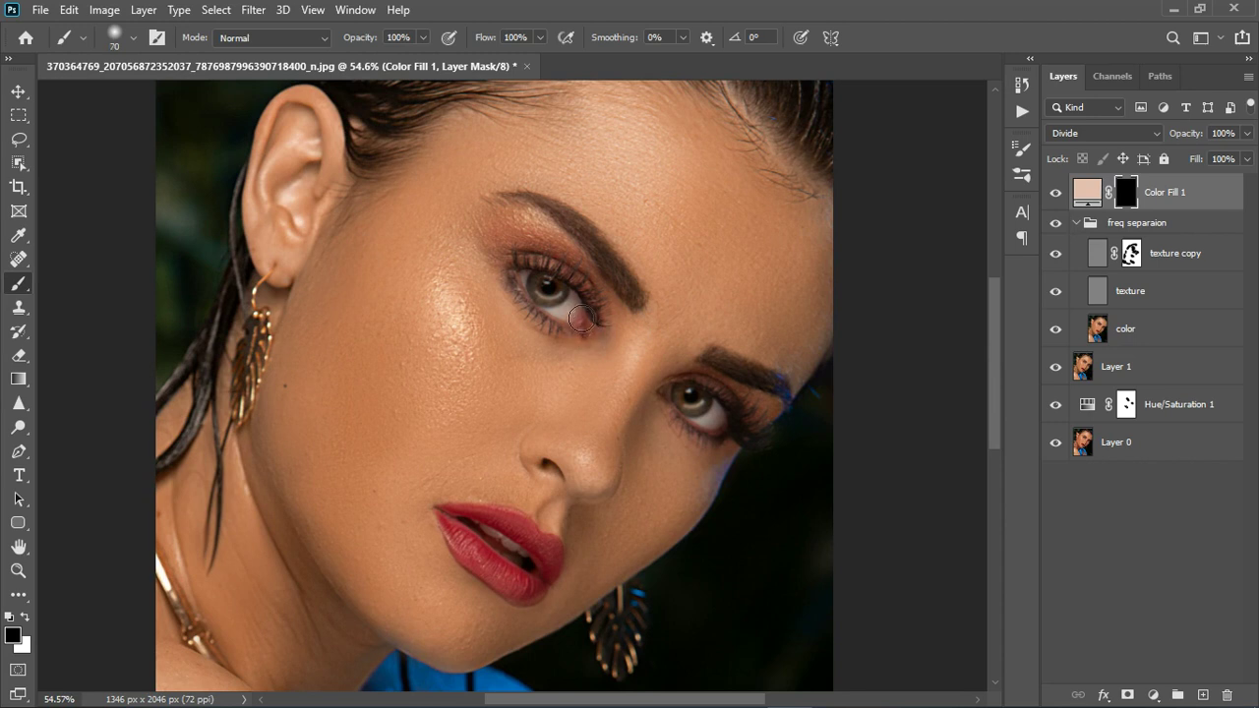
key("x")
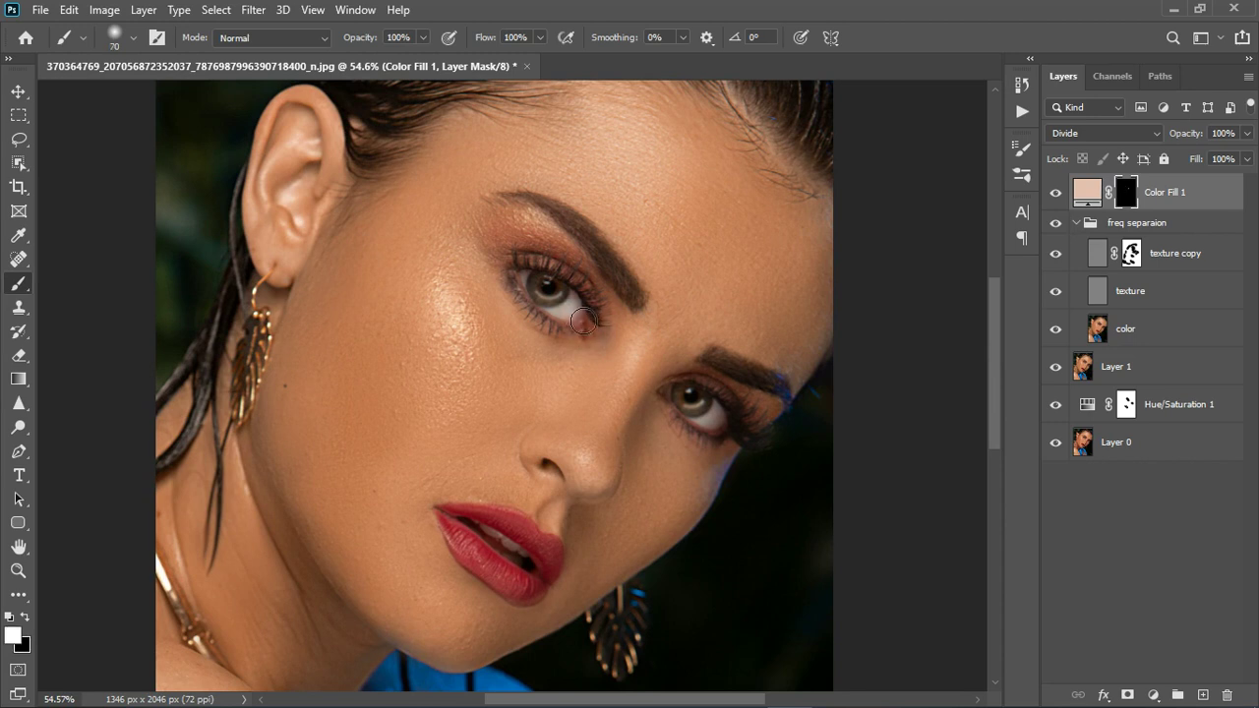
mouse_move(553, 301)
left_mouse_down()
mouse_move(535, 289)
mouse_move(572, 316)
left_mouse_up()
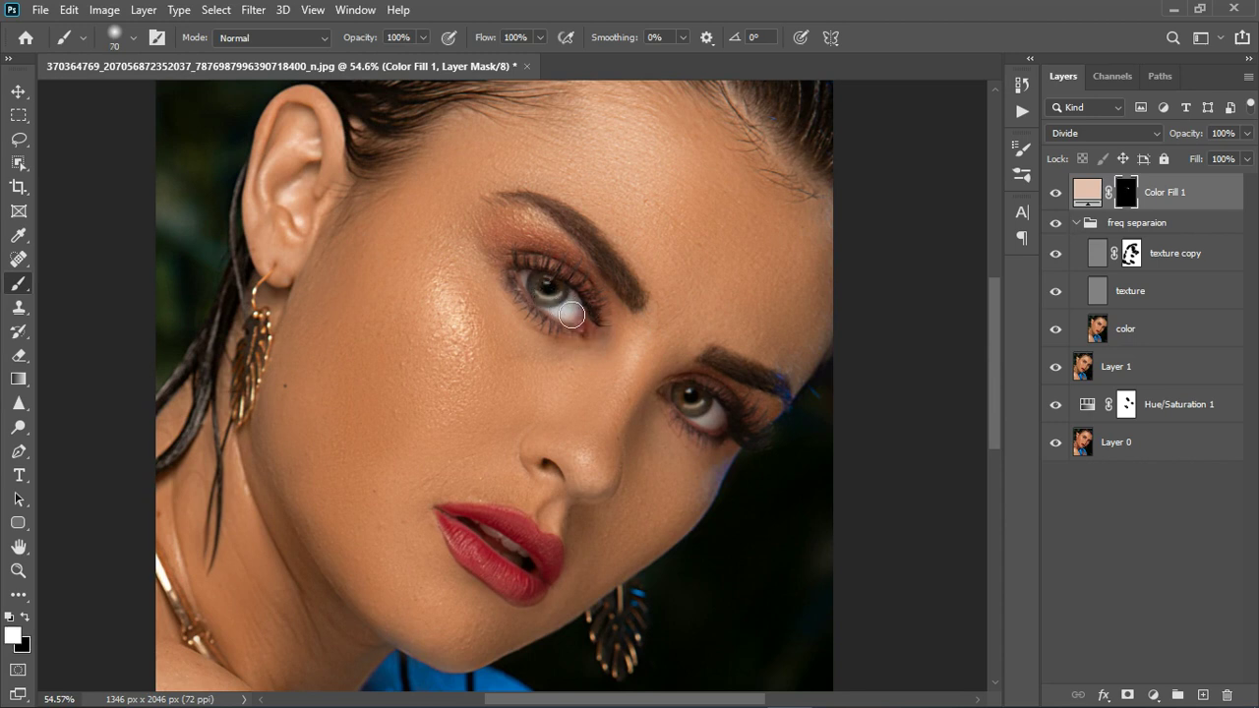
left_click_drag(704, 411, 728, 434)
mouse_move(546, 318)
left_mouse_down()
mouse_move(592, 327)
mouse_move(546, 297)
left_mouse_up()
scroll(545, 297, "down", 5)
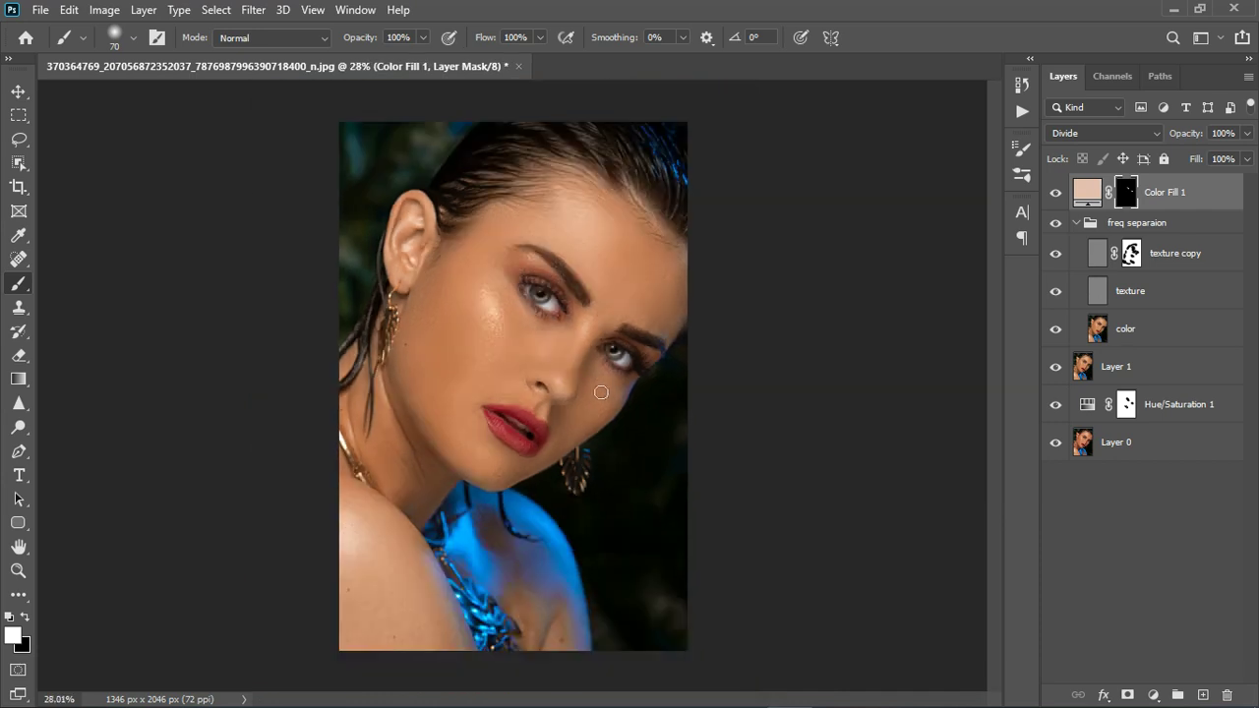
Step: Soften the eye whitening by raising the fill color's brightness to 95% (f3cfba)
double_click(1086, 192)
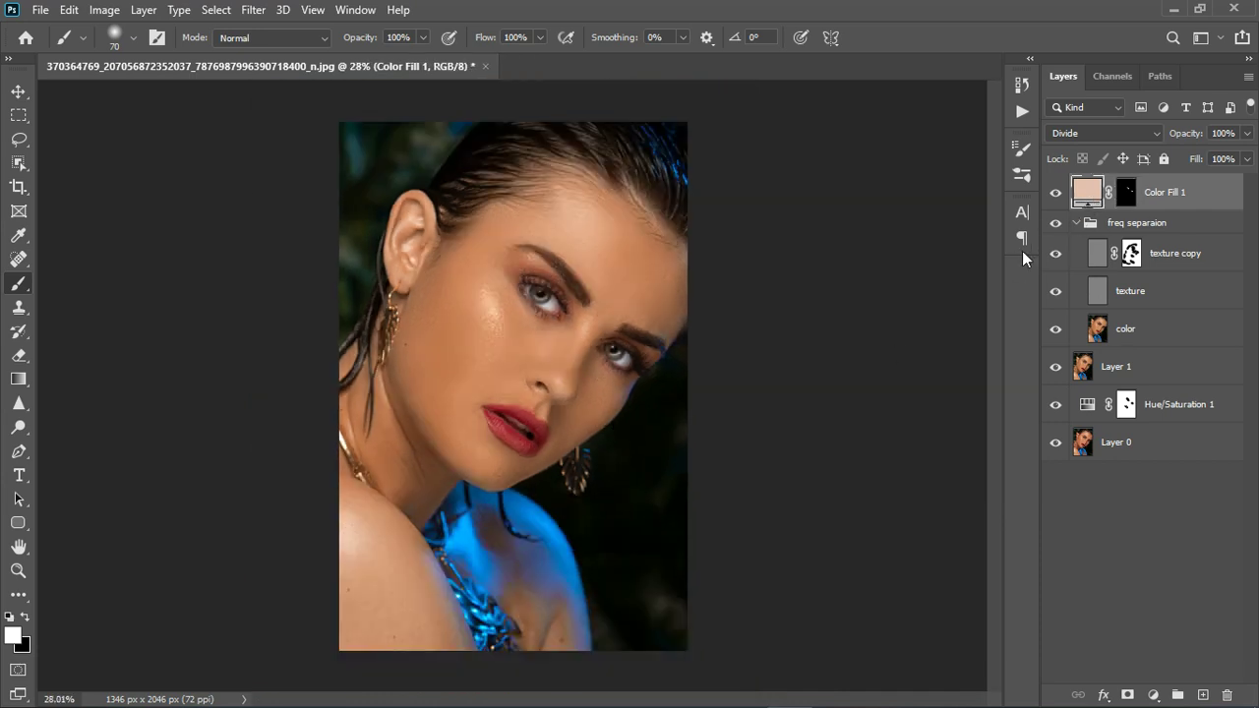
left_click_drag(1038, 328, 1035, 315)
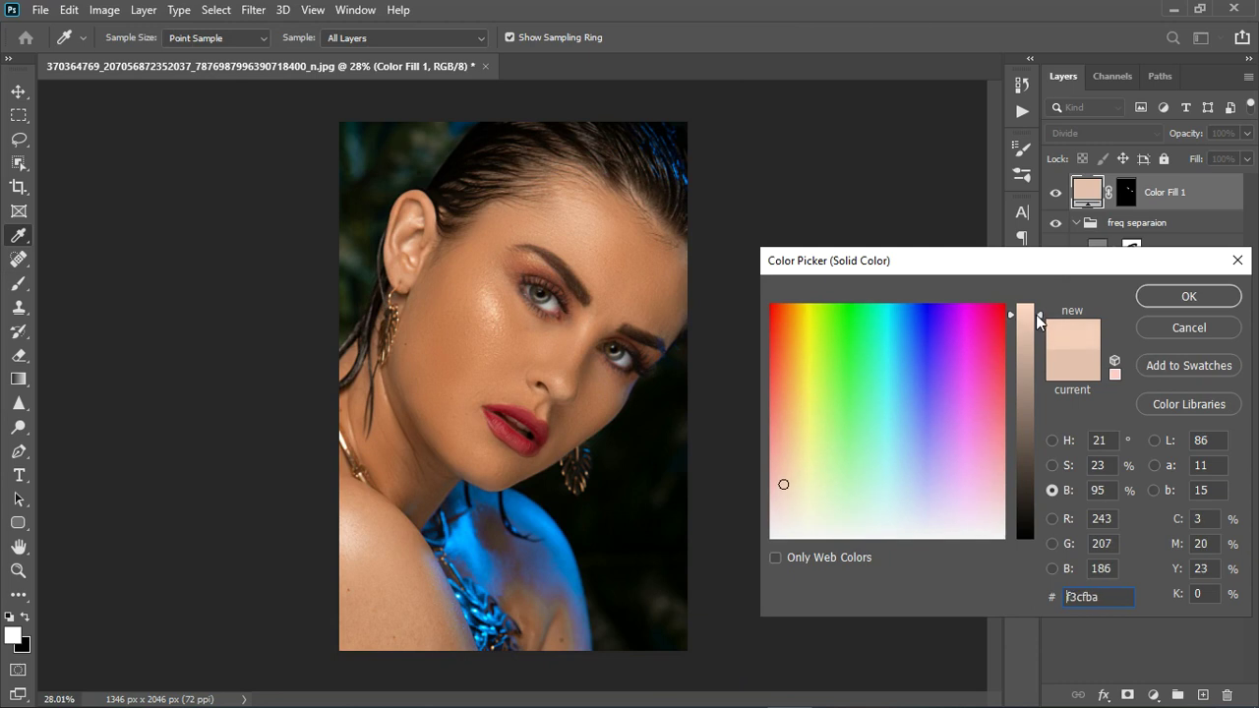
left_click(1180, 296)
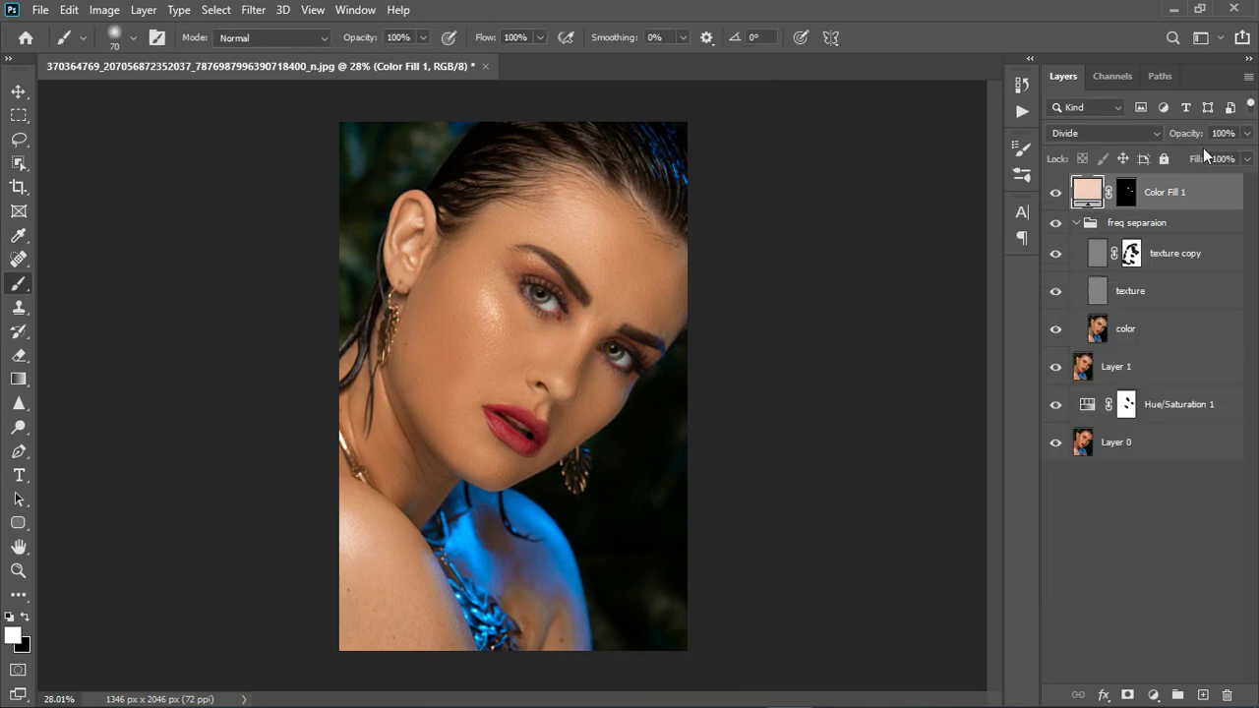
Step: Reduce the color fill layer's opacity to 88% and hide the layer to compare the eyes
left_click(1246, 133)
left_click_drag(1247, 154, 1227, 160)
left_click(1055, 192)
scroll(472, 290, "down", 1)
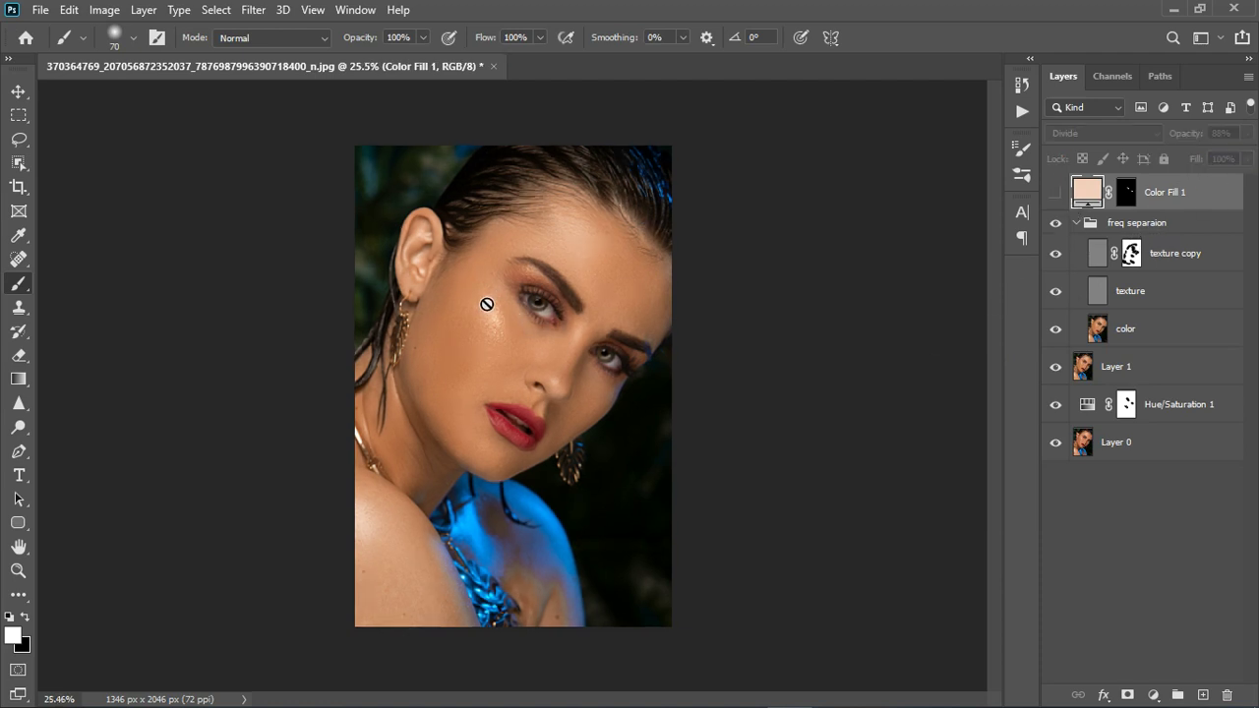
Step: Add a Vibrance adjustment layer above the color fill with Vibrance at +92 to intensify the lip color
scroll(571, 508, "down", 1)
scroll(483, 396, "up", 2)
scroll(483, 396, "down", 1)
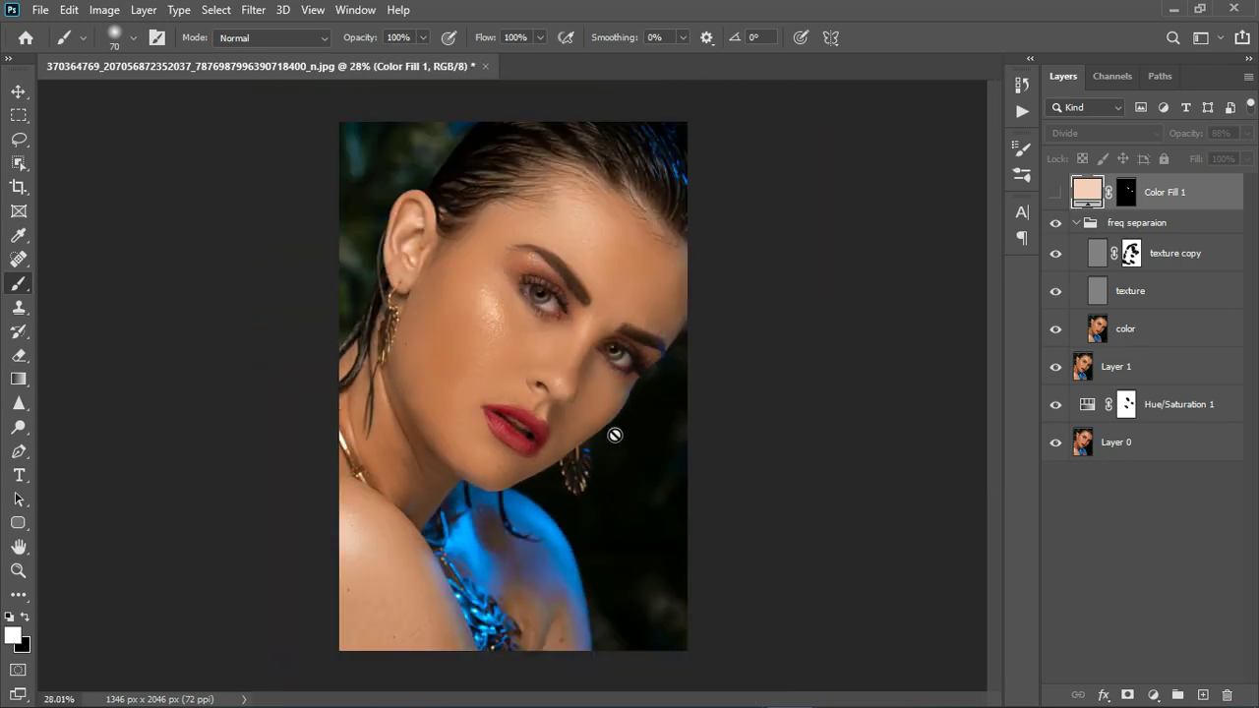
scroll(560, 452, "up", 5)
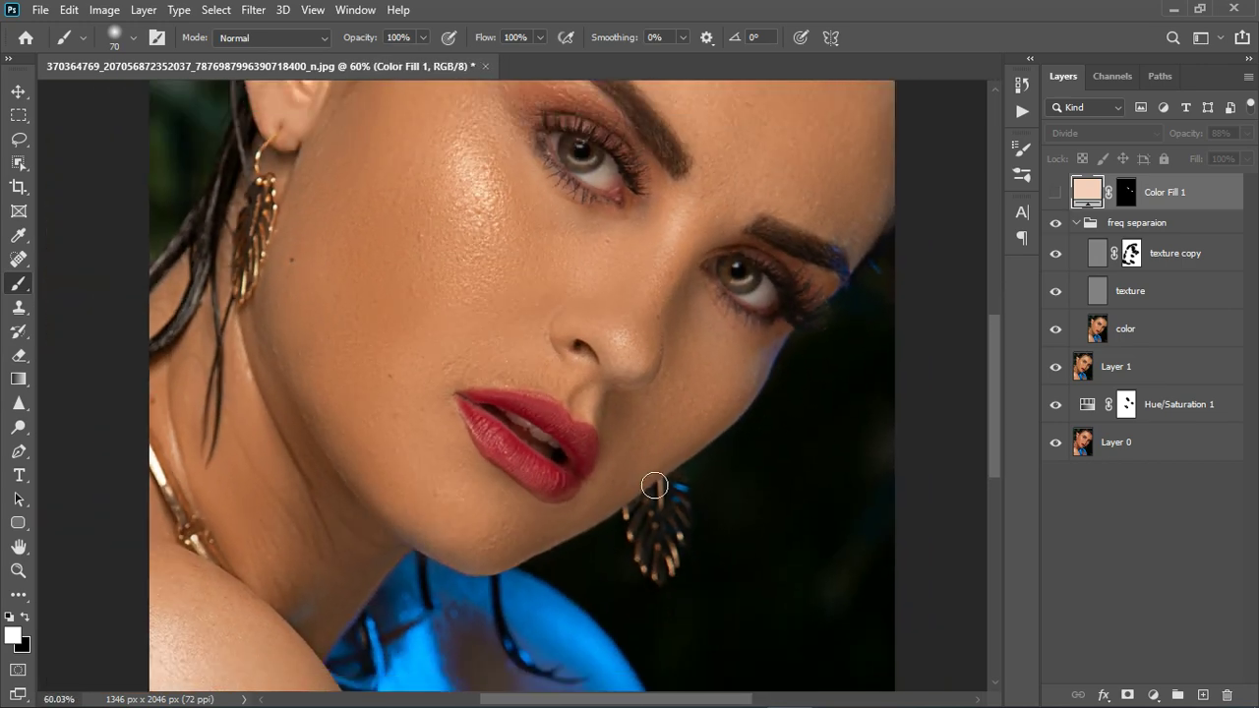
scroll(654, 486, "down", 1)
scroll(528, 455, "up", 3)
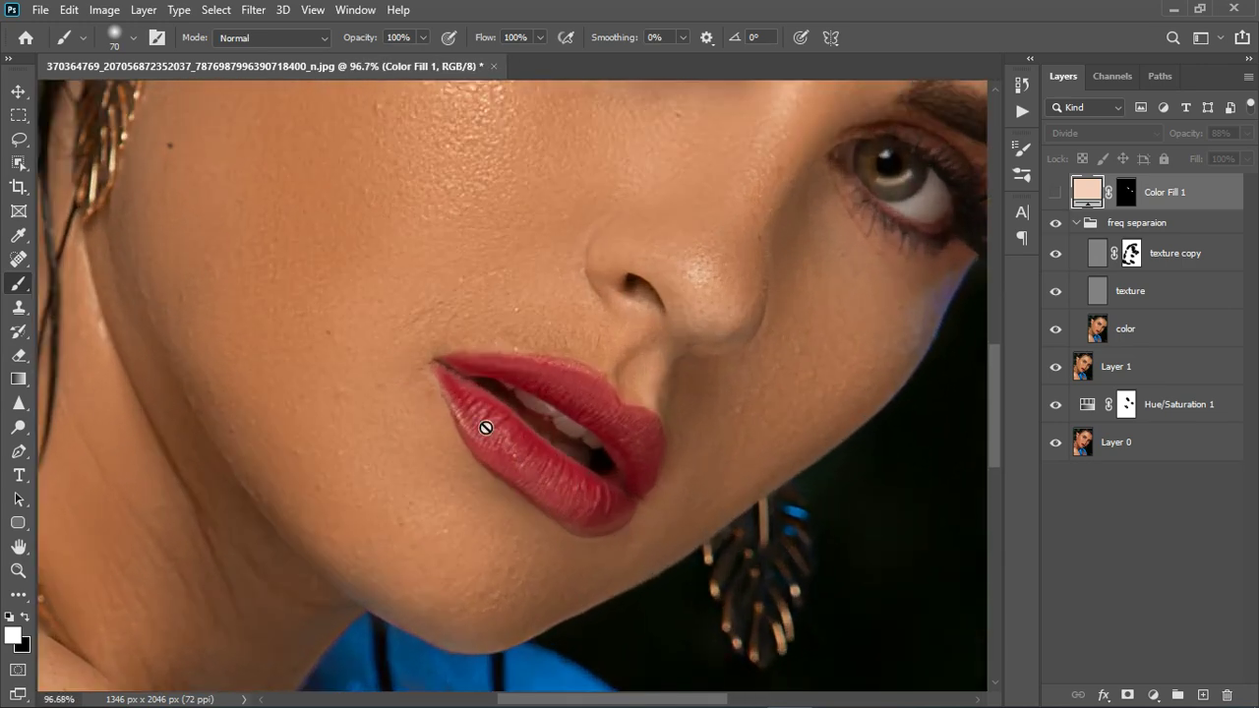
scroll(814, 505, "down", 1)
scroll(813, 505, "down", 2)
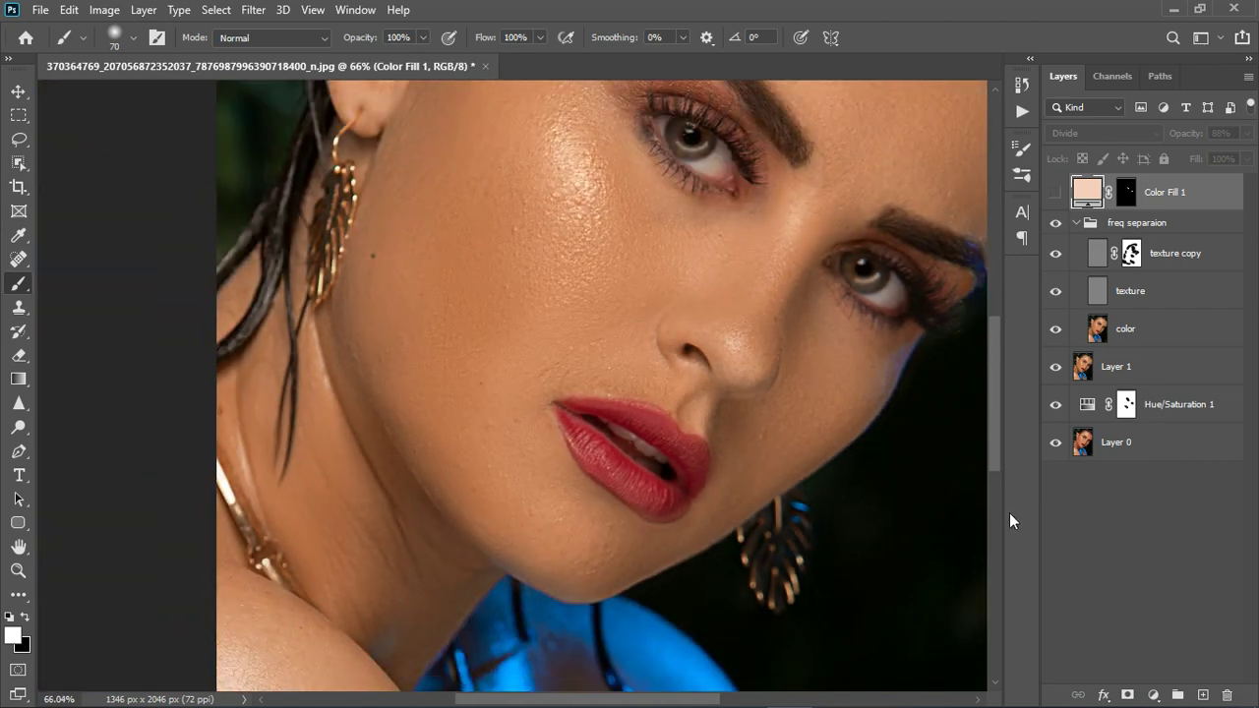
left_click(1154, 695)
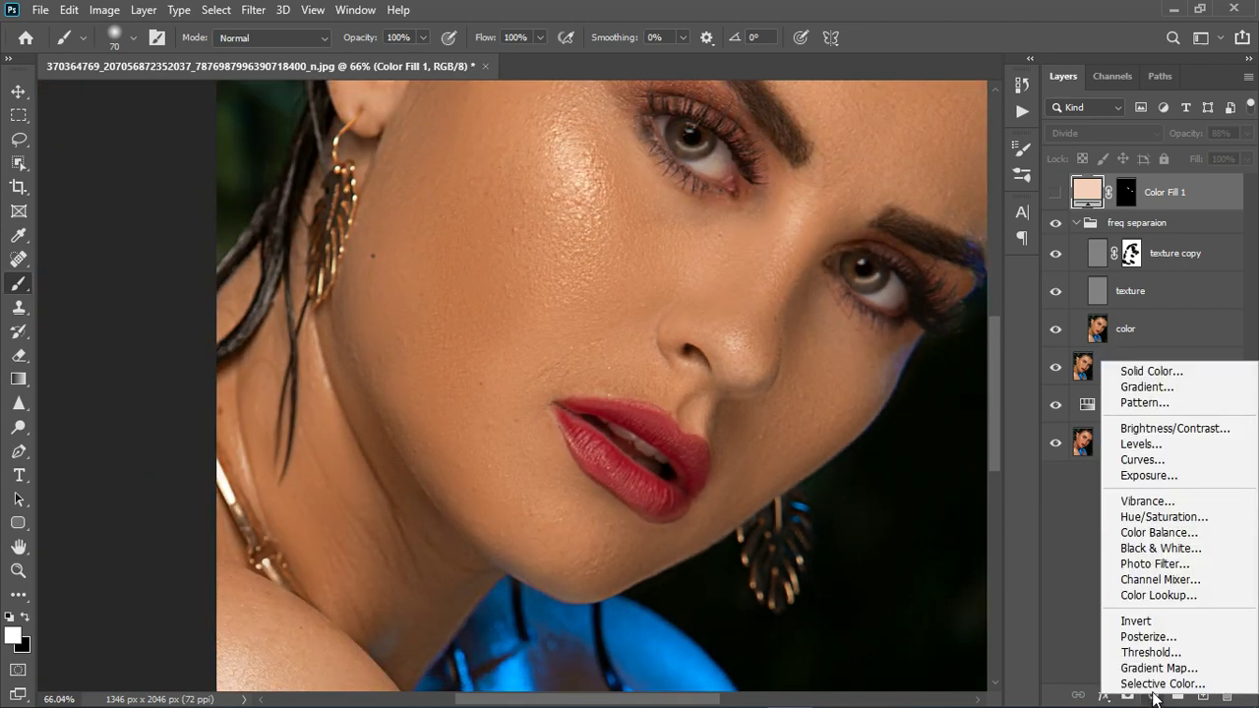
left_click(1175, 503)
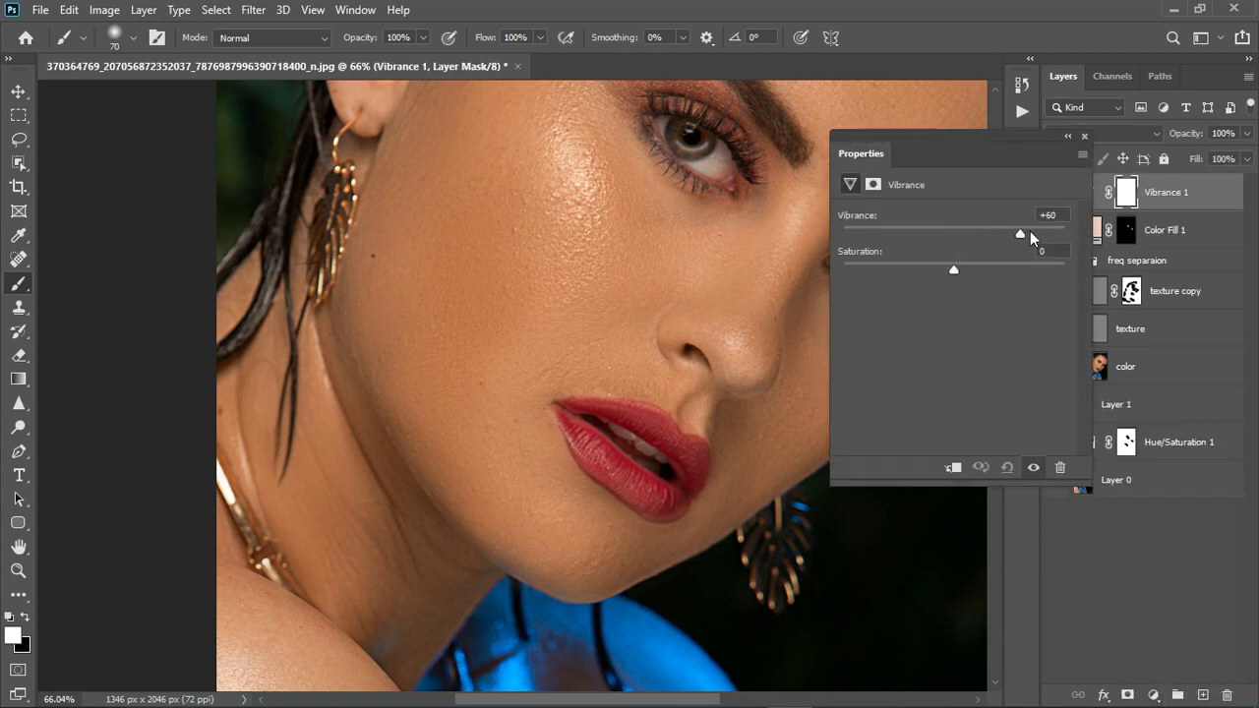
left_click_drag(1058, 231, 1055, 234)
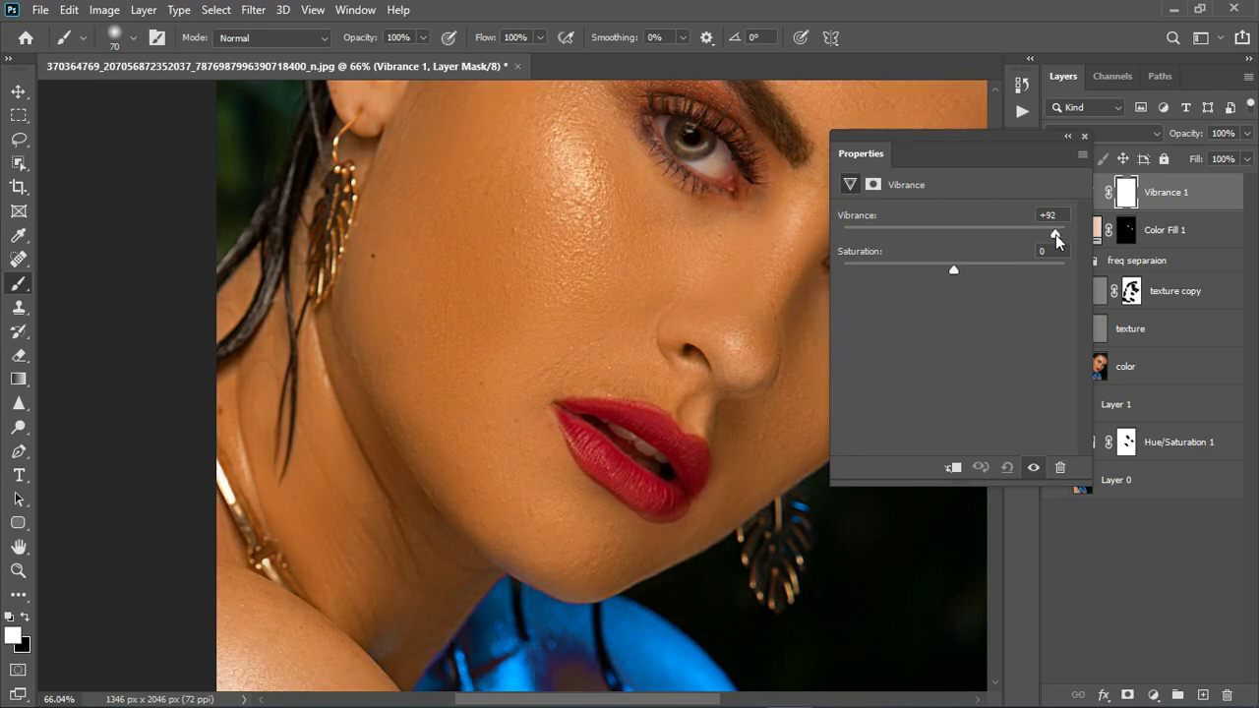
left_click(1084, 135)
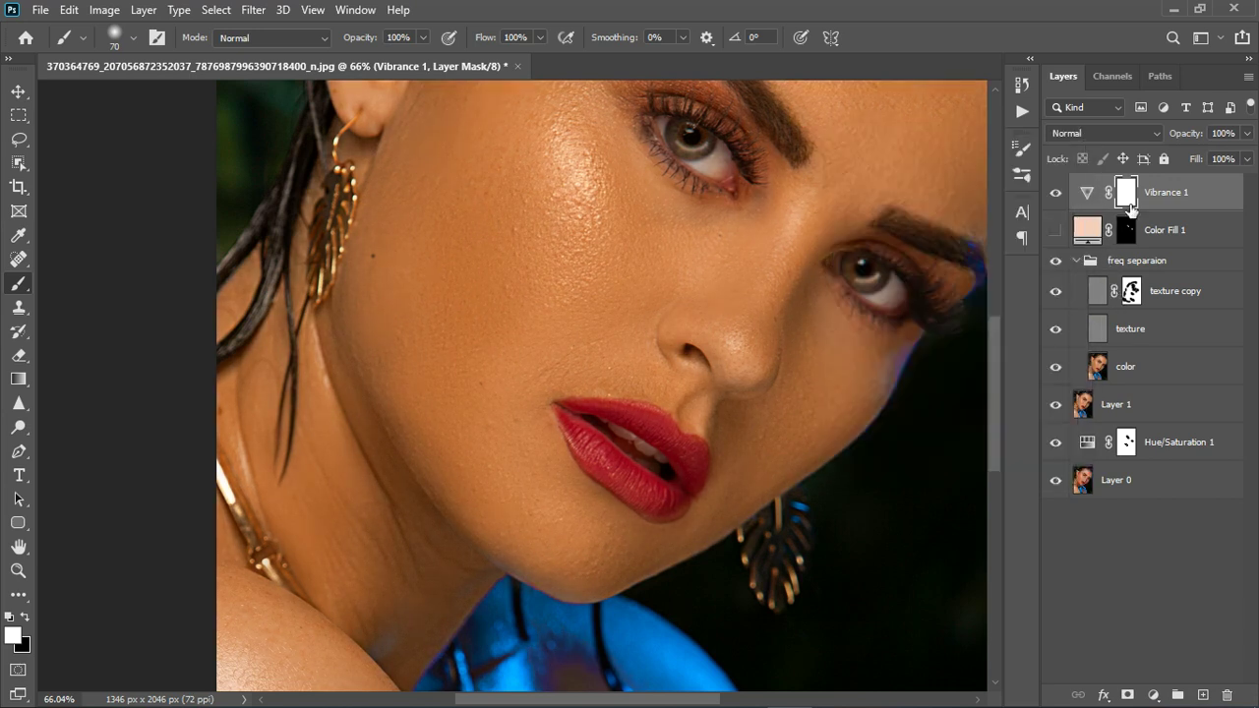
Step: Invert the Vibrance layer's mask to black and paint white over the lips with the size 70 brush
key("ctrl+i")
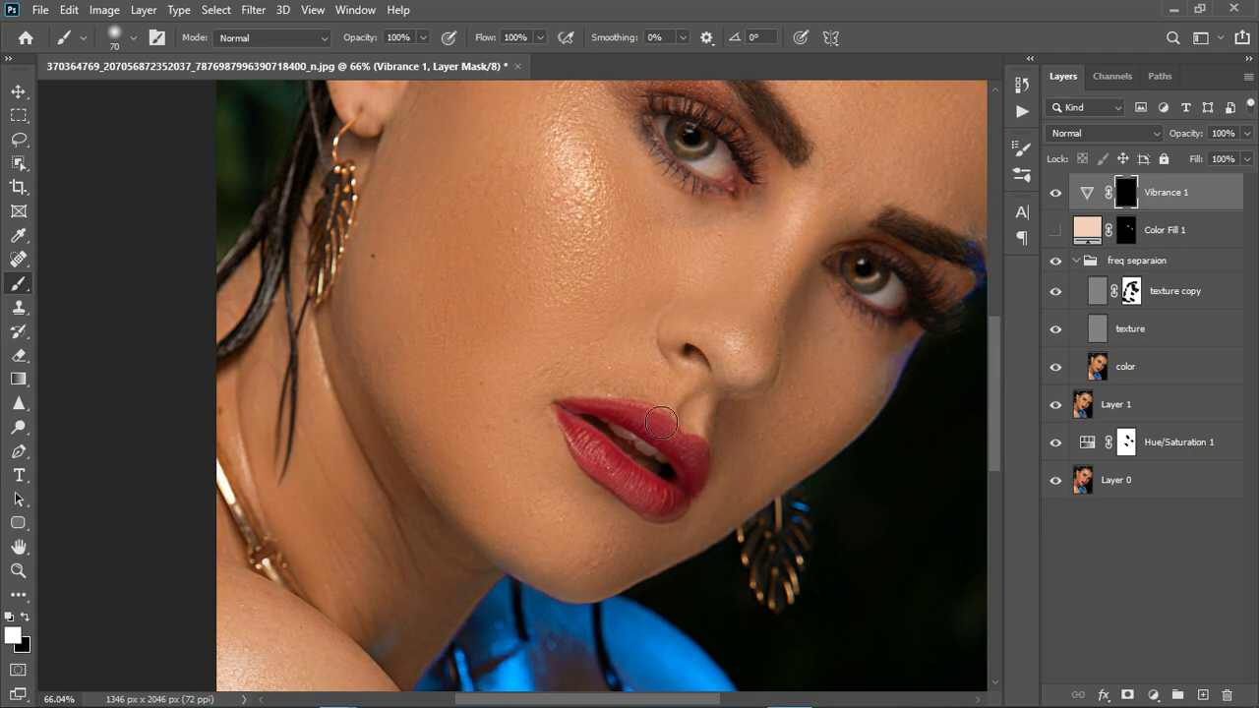
scroll(613, 428, "up", 1)
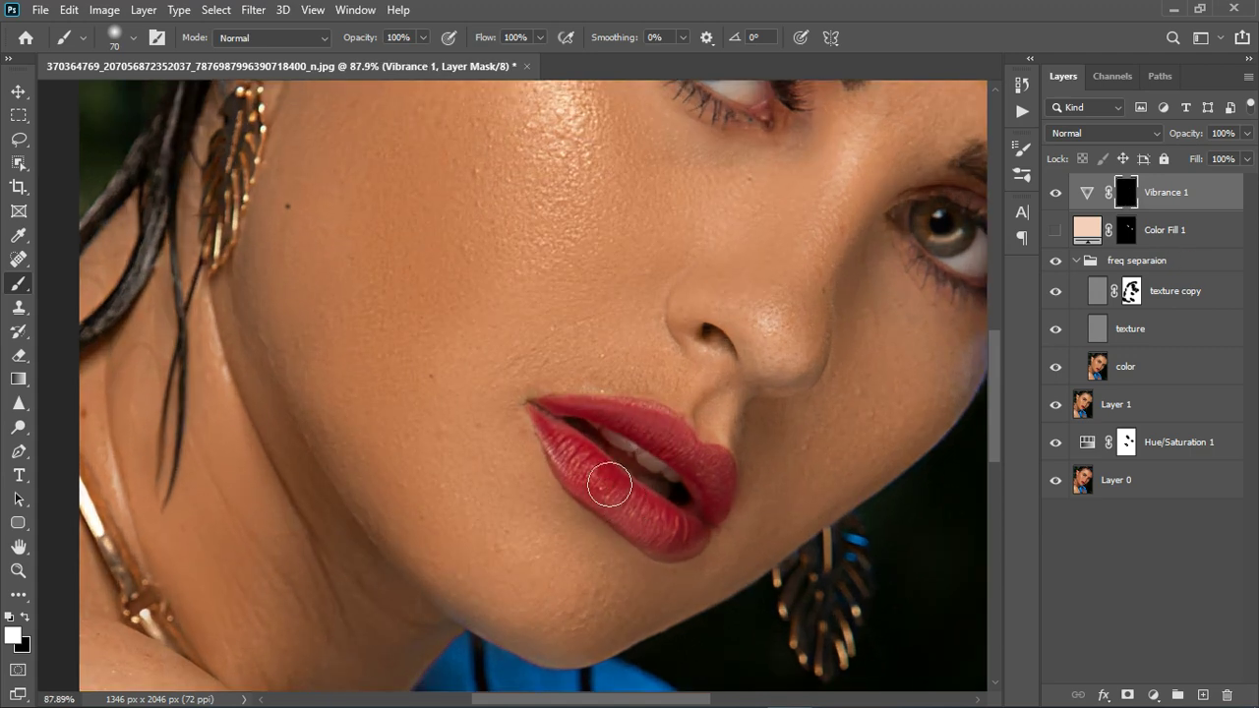
mouse_move(699, 548)
left_mouse_down()
mouse_move(623, 445)
mouse_move(698, 466)
mouse_move(733, 509)
mouse_move(718, 550)
mouse_move(658, 523)
mouse_move(579, 442)
mouse_move(647, 439)
mouse_move(684, 453)
mouse_move(731, 502)
mouse_move(716, 567)
mouse_move(699, 569)
mouse_move(640, 517)
mouse_move(707, 544)
left_mouse_up()
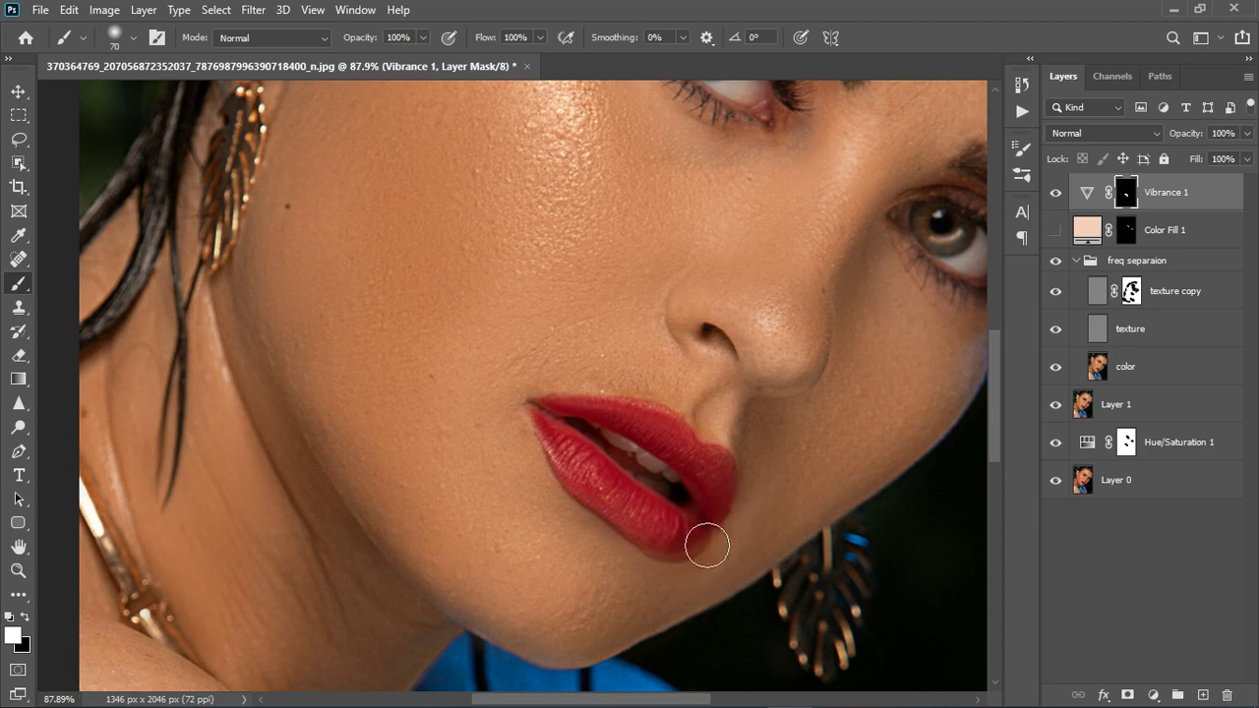
key("x")
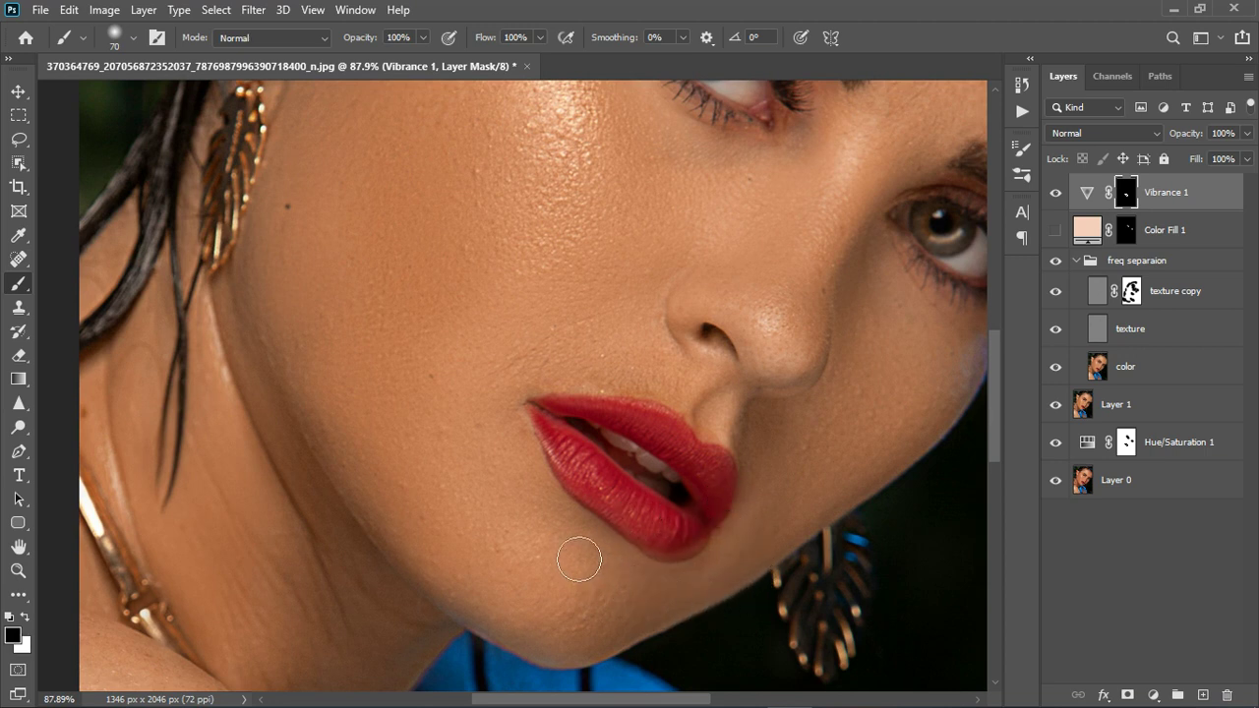
key("x")
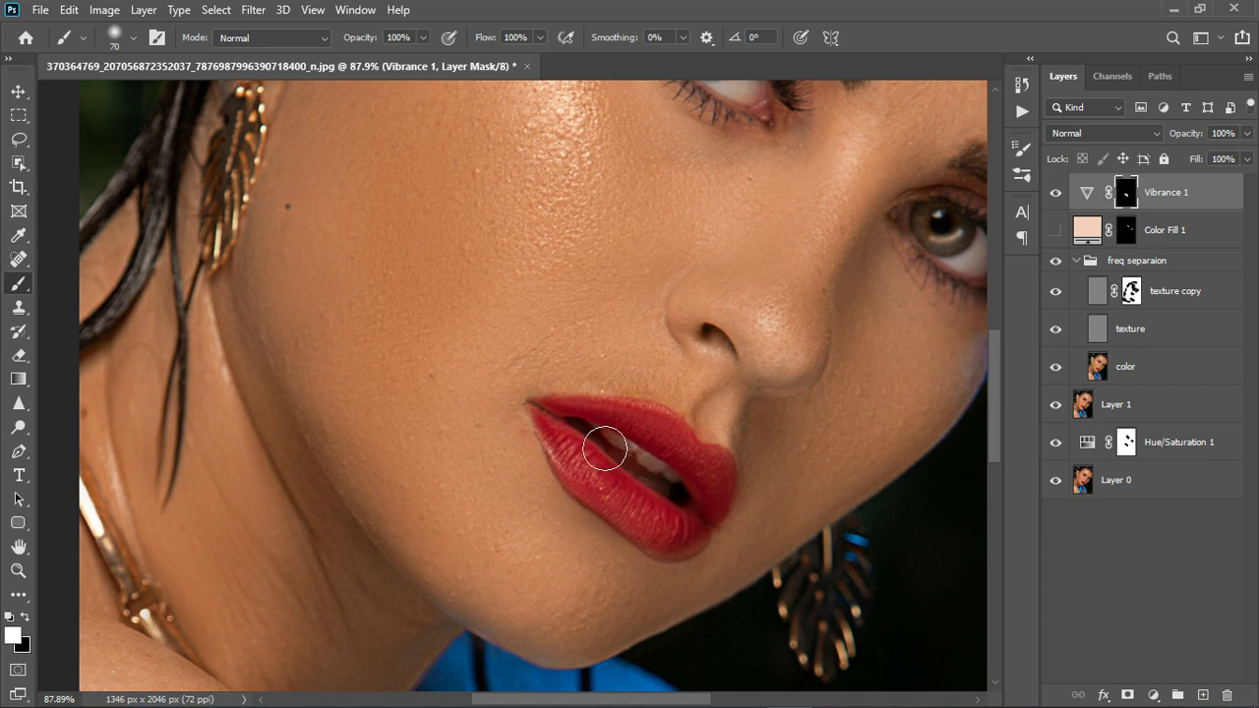
scroll(590, 443, "down", 5)
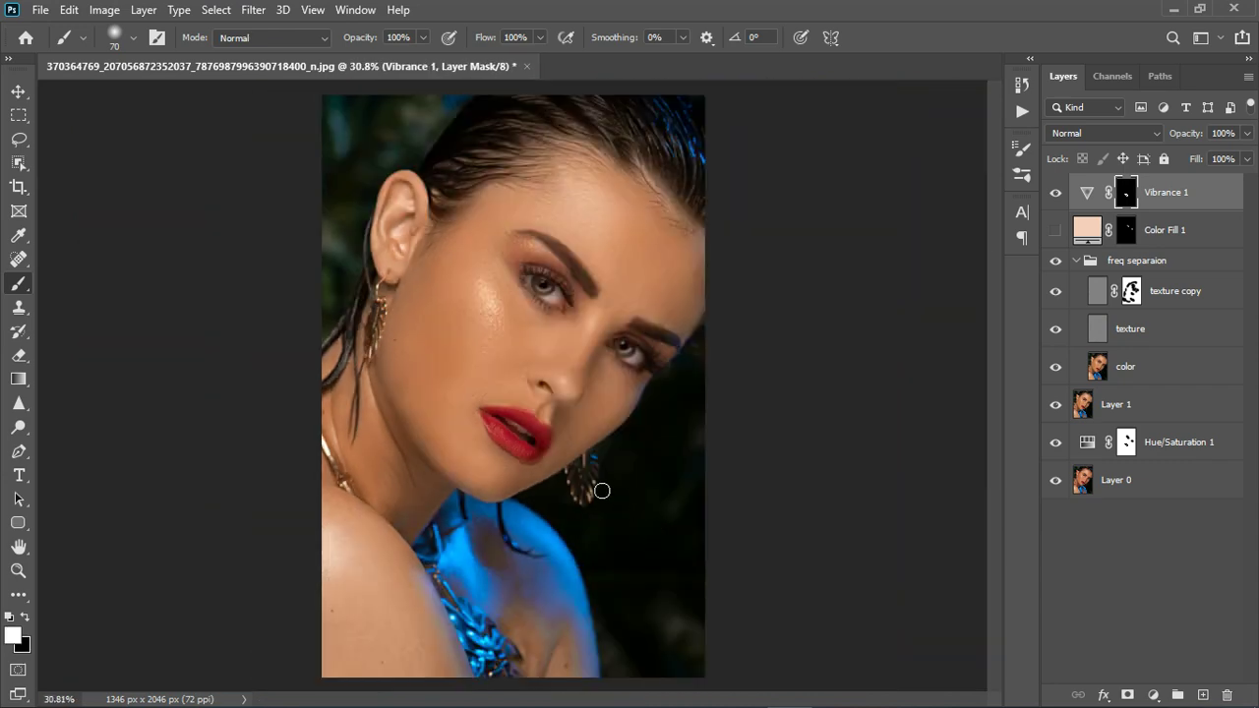
scroll(602, 490, "up", 2)
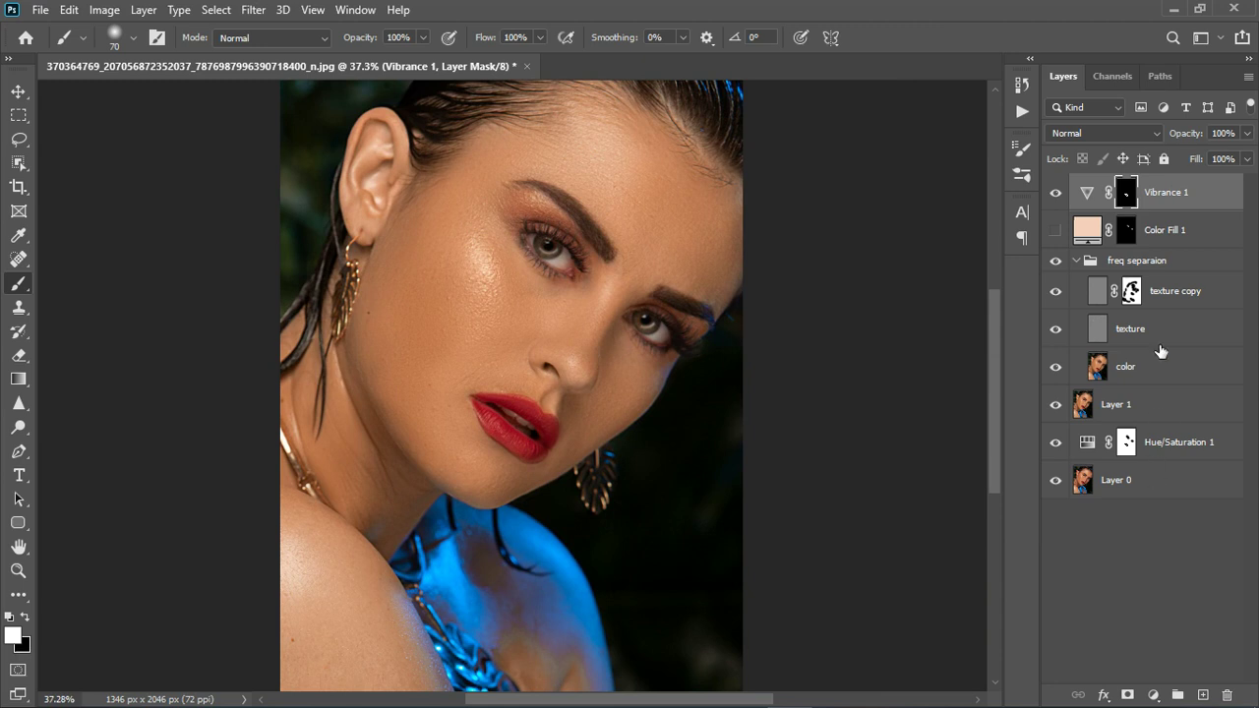
Step: Add a Curves adjustment clipped to the Vibrance layer and pull its white point slightly inward to brighten the lips
left_click(1153, 696)
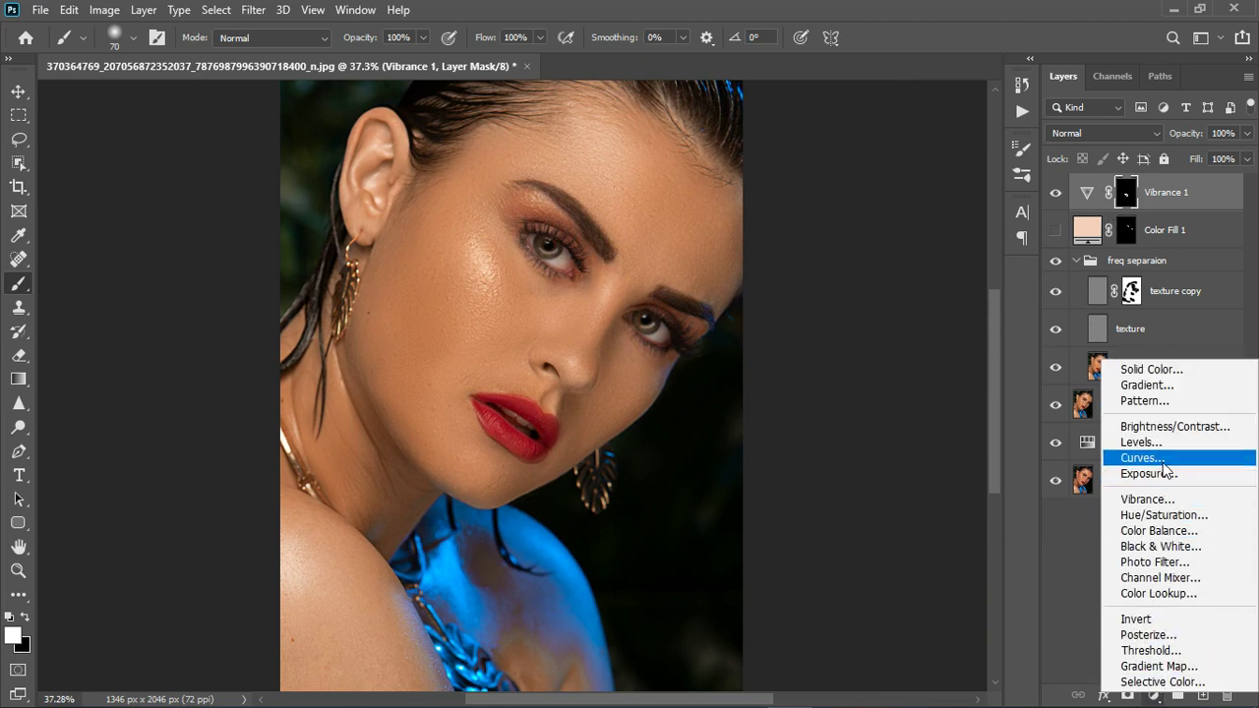
left_click(1145, 458)
left_click(953, 468)
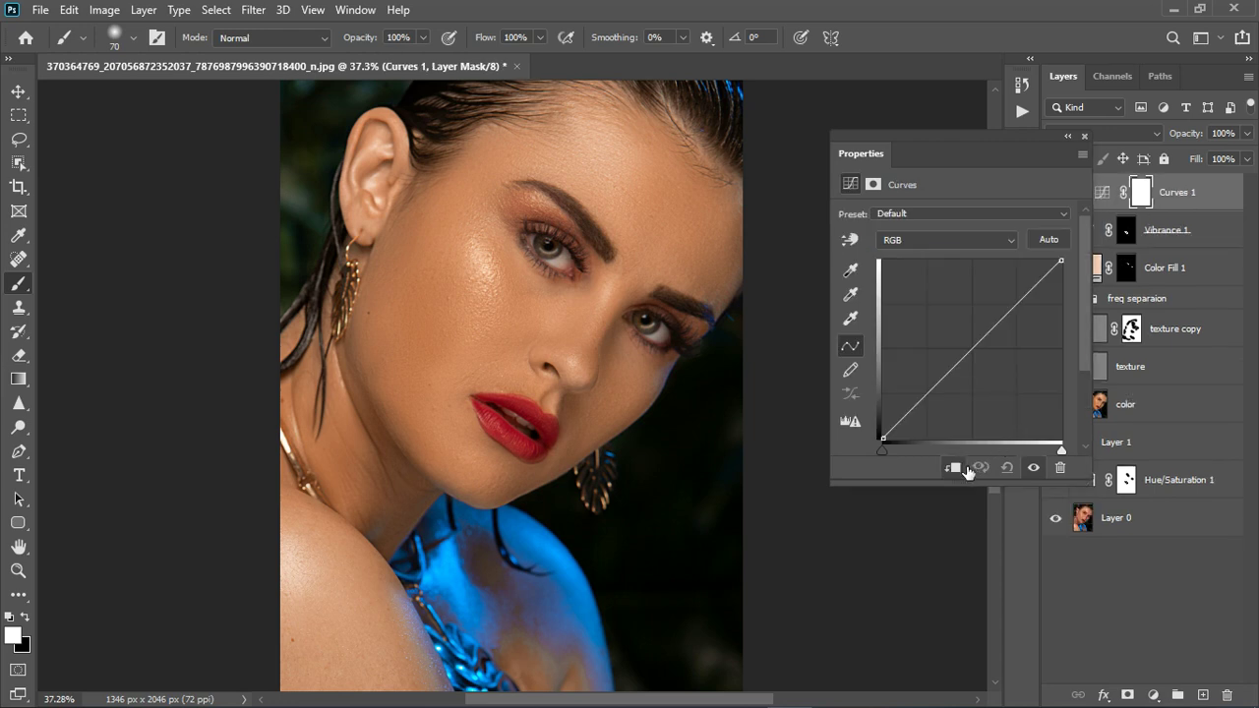
left_click_drag(1060, 450, 1043, 452)
left_click(1087, 136)
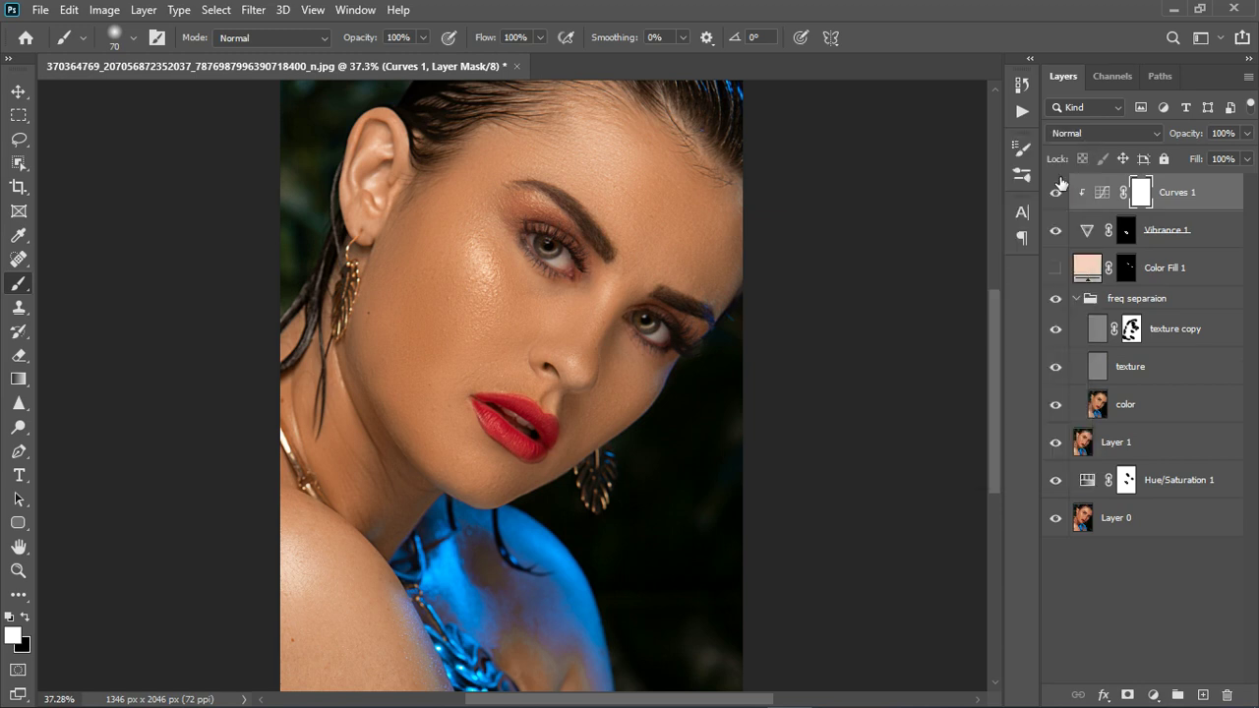
key("ctrl+minus")
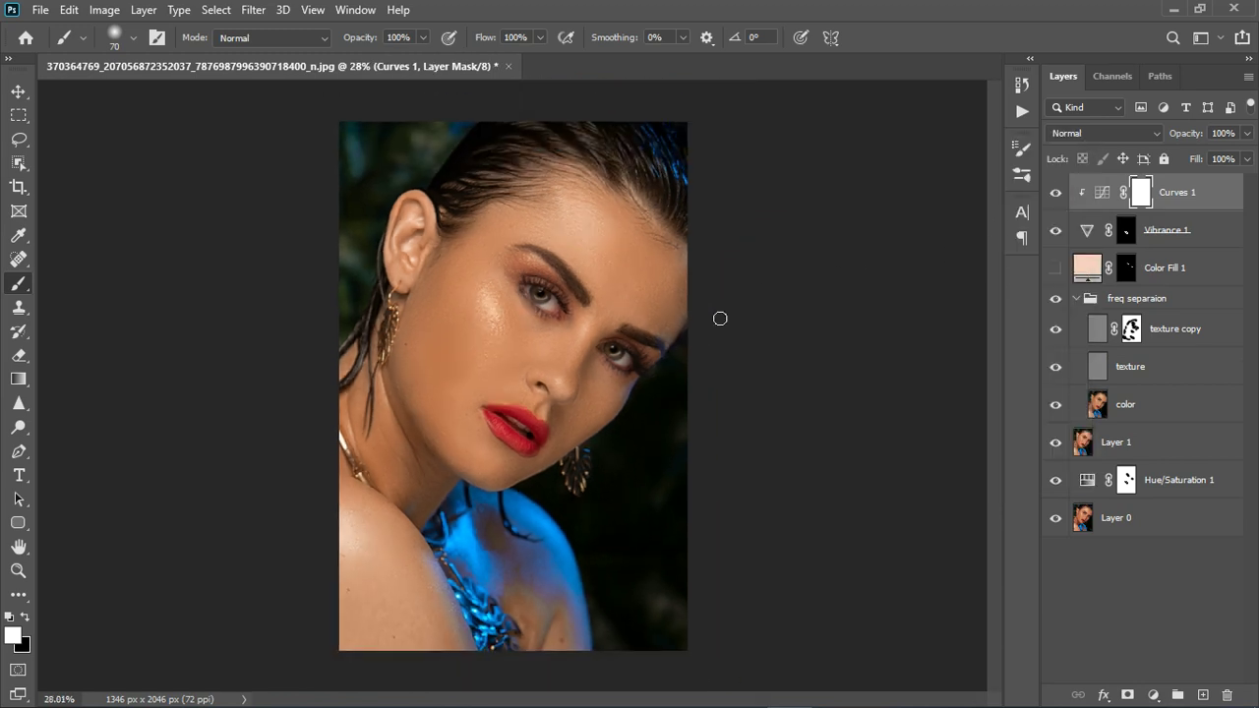
Step: Add a Photo Filter adjustment layer with Warming Filter (85) at 25% density and compare the portrait with it off and on
left_click(1153, 694)
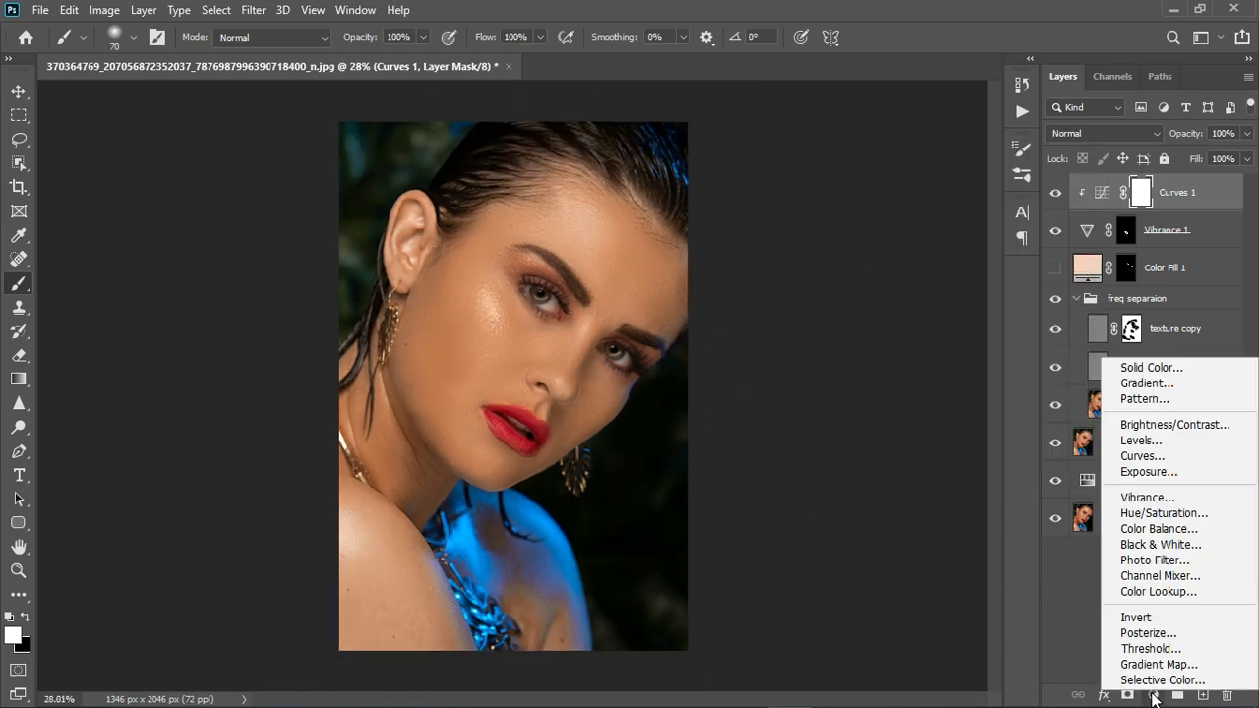
left_click(1170, 560)
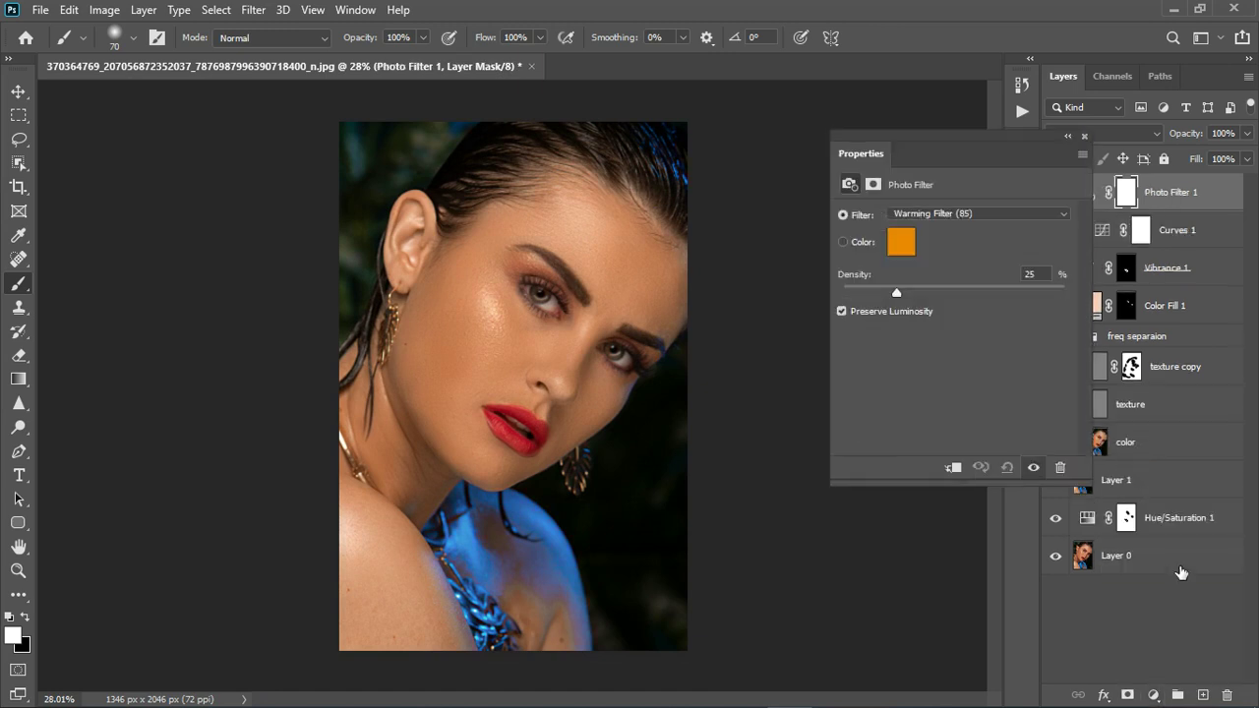
left_click(1083, 137)
left_click(1058, 193)
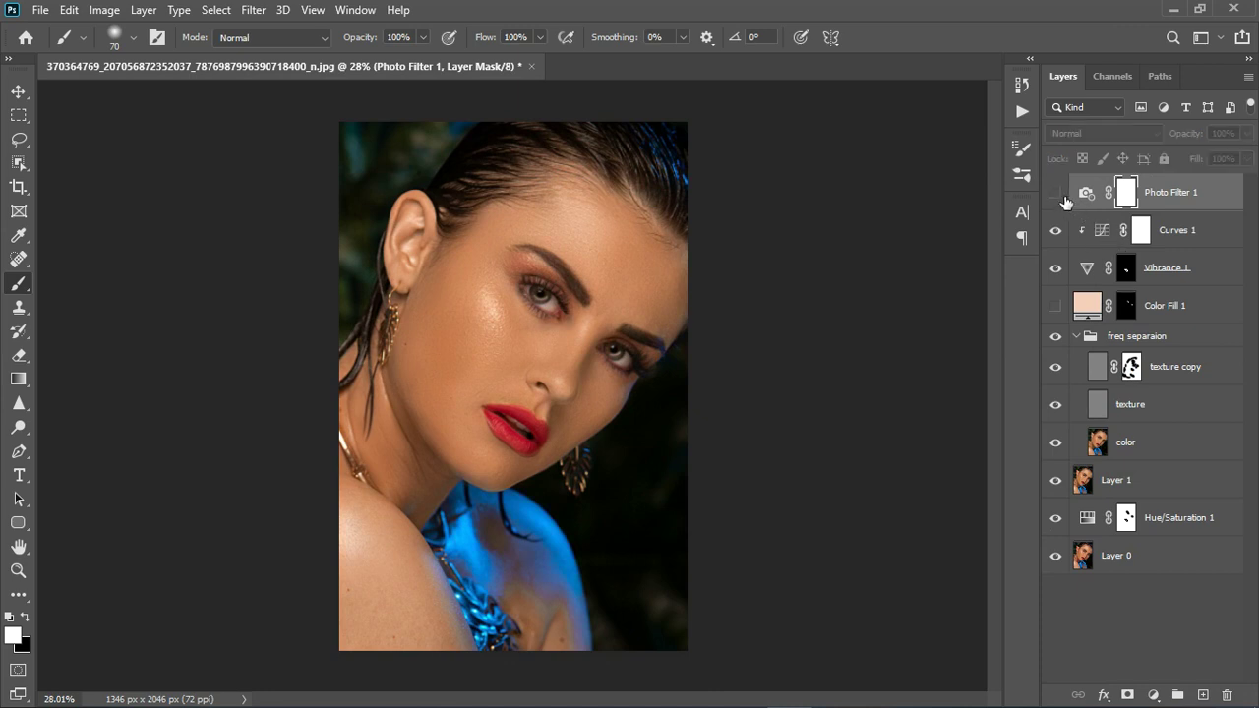
left_click(1058, 193)
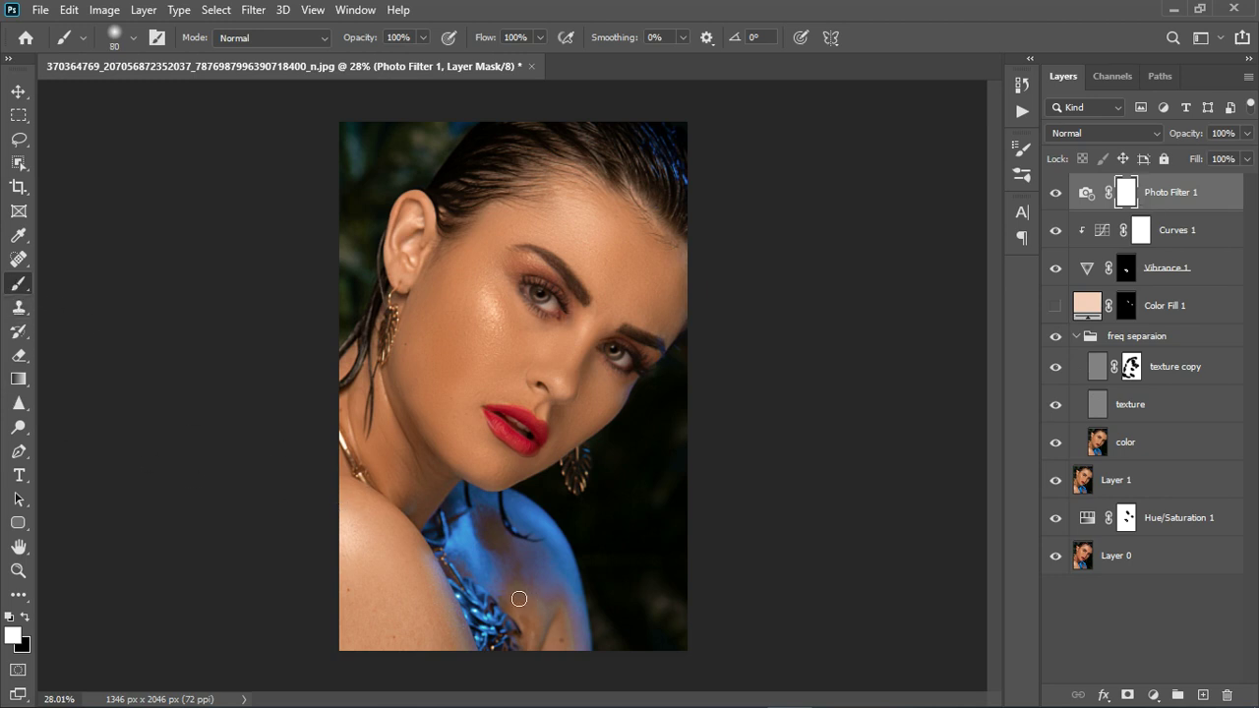
Step: Paint black on the Photo Filter's mask over the blue-lit shoulder and chest with a size 500 brush
key("bracketright")
key("bracketright")
key("bracketright")
key("bracketright")
key("bracketright")
key("bracketright")
key("bracketright")
key("bracketright")
key("bracketright")
key("bracketright")
key("x")
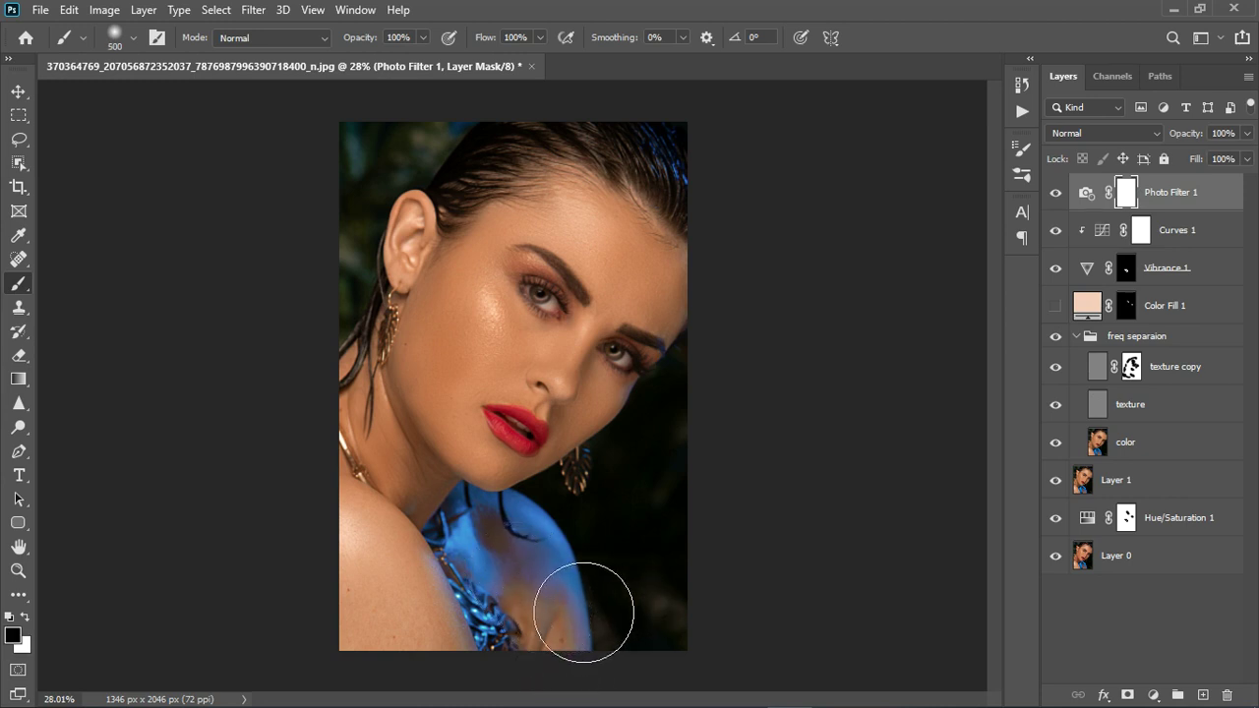
mouse_move(584, 613)
left_mouse_down()
mouse_move(536, 591)
mouse_move(595, 625)
mouse_move(554, 625)
mouse_move(552, 670)
mouse_move(520, 602)
mouse_move(580, 592)
mouse_move(614, 661)
mouse_move(584, 621)
mouse_move(532, 590)
mouse_move(576, 579)
mouse_move(612, 633)
mouse_move(547, 666)
left_mouse_up()
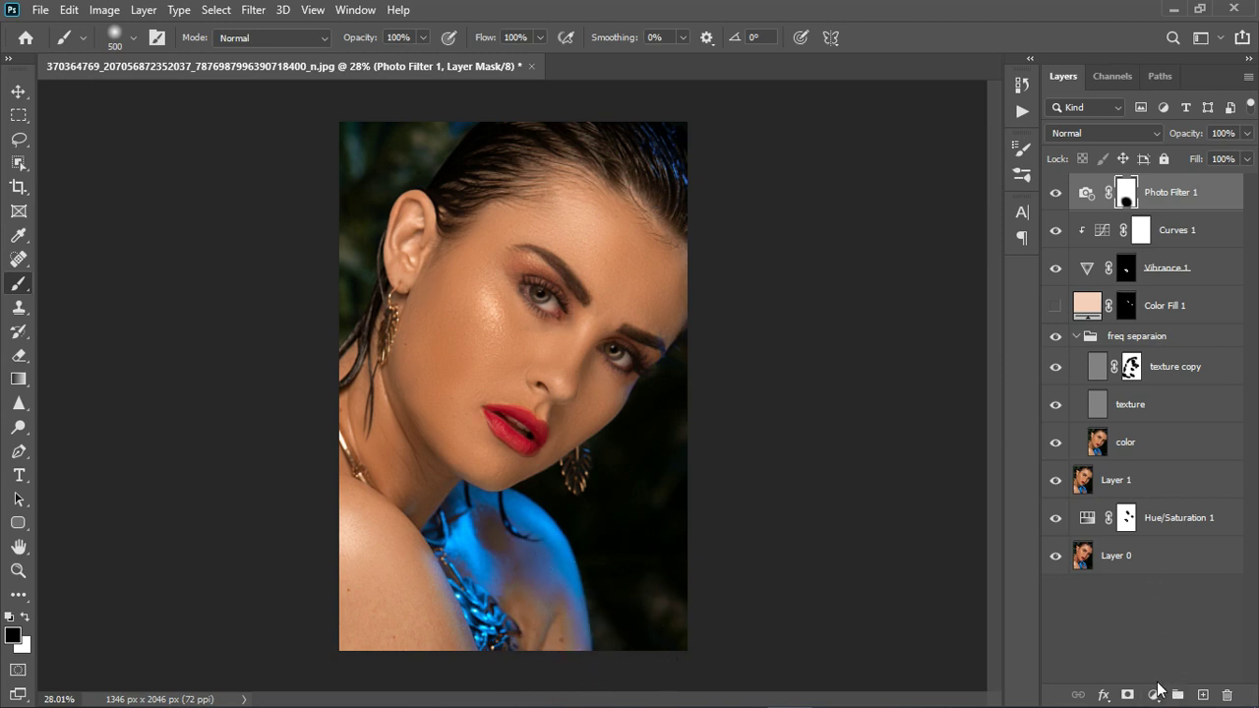
Step: Add a Curves adjustment layer above the Photo Filter and shape a gentle S-curve that lifts highlights and deepens shadows
left_click(1154, 694)
left_click(1146, 467)
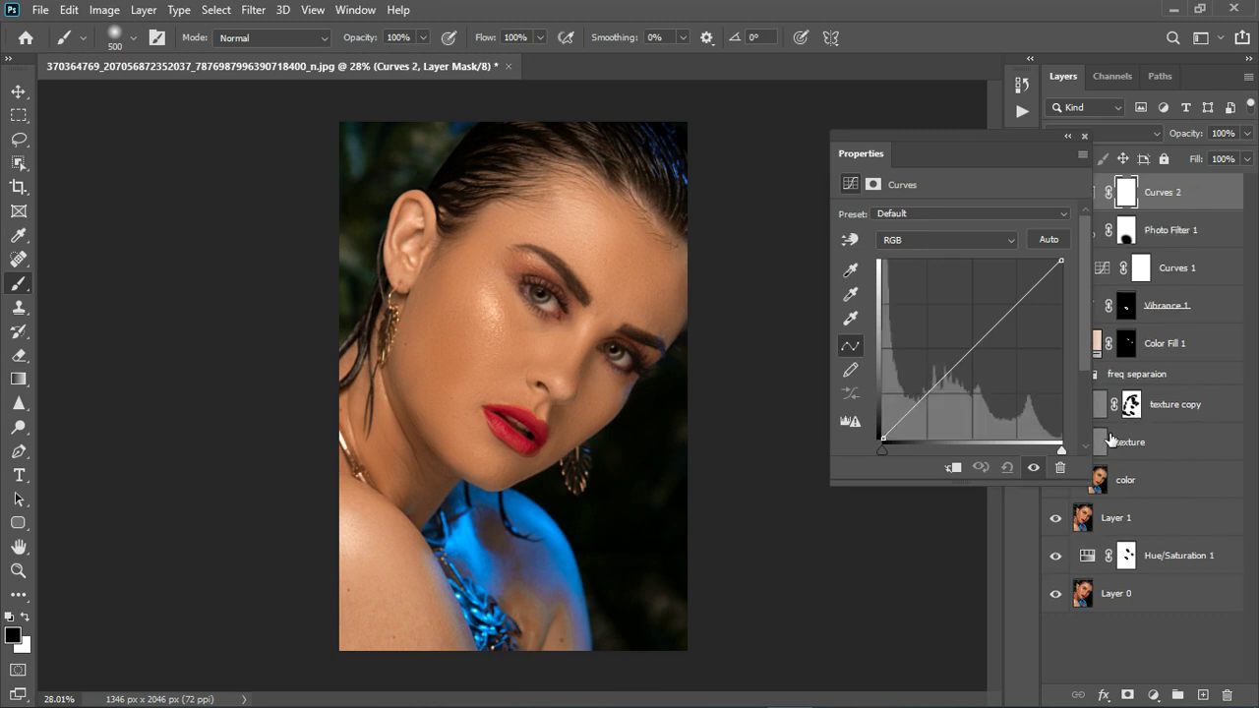
left_click_drag(1040, 295, 1028, 284)
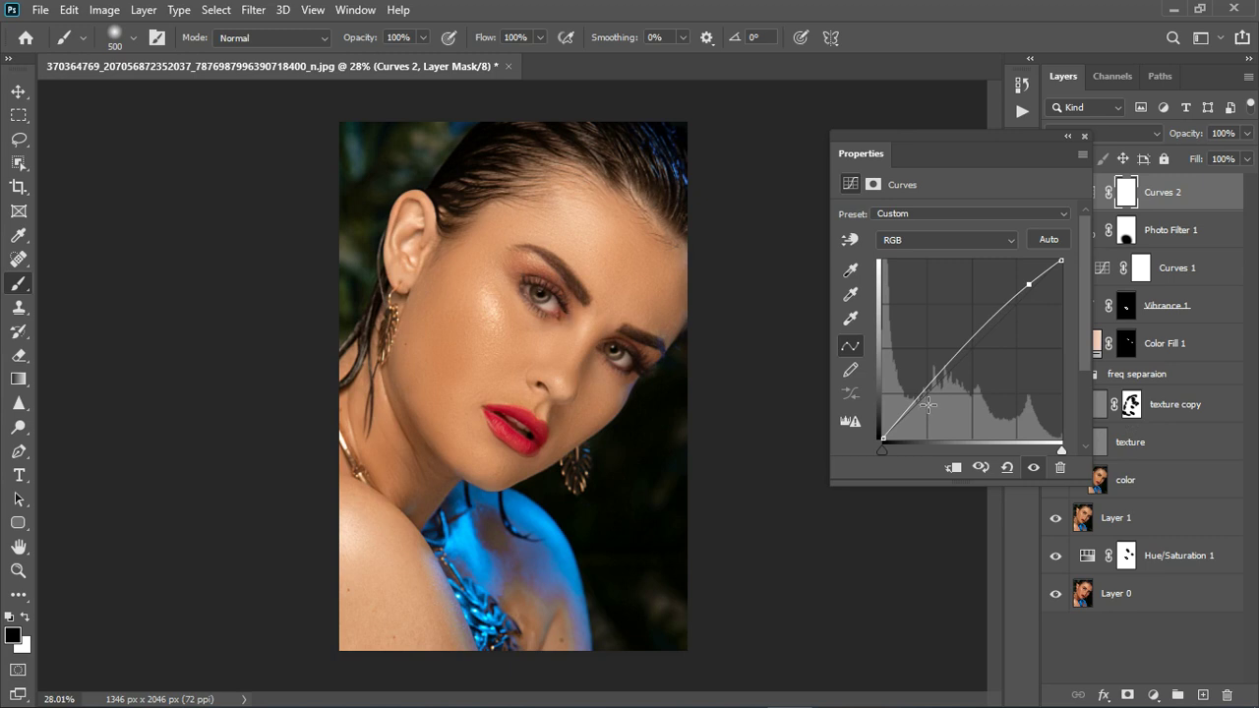
left_click_drag(927, 404, 931, 410)
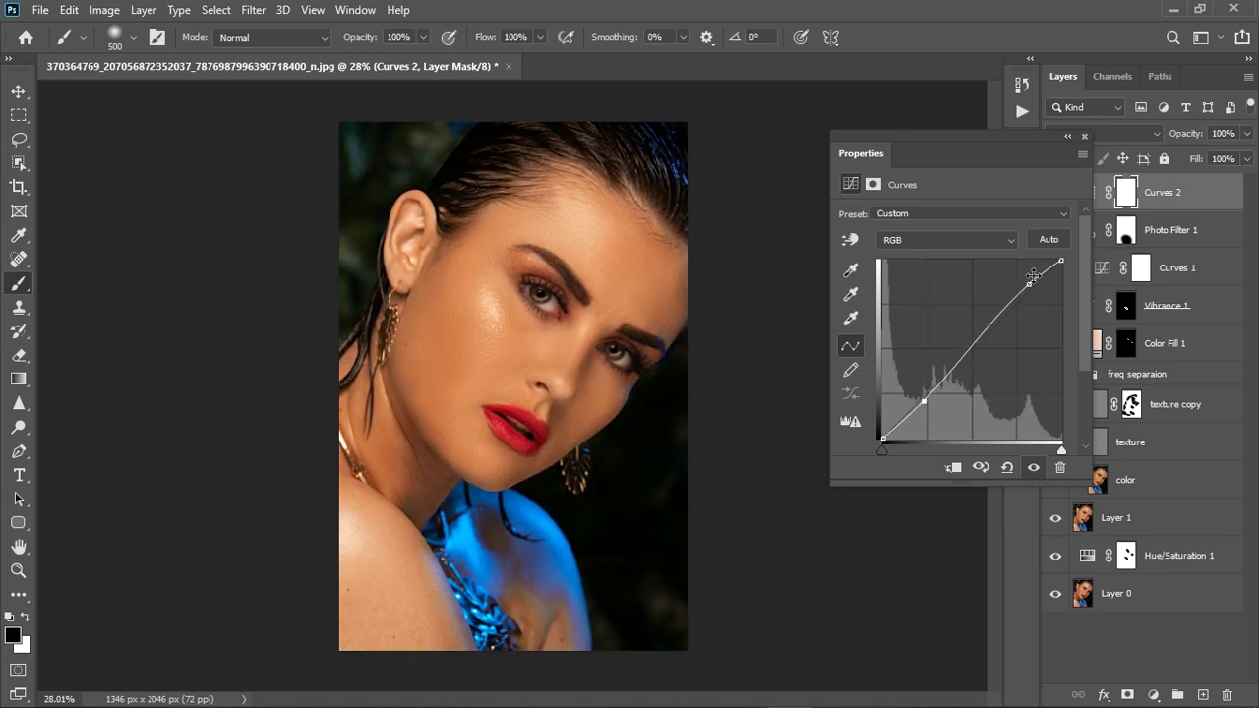
left_click_drag(1037, 293, 1034, 299)
left_click_drag(1061, 448, 1065, 446)
left_click(1085, 137)
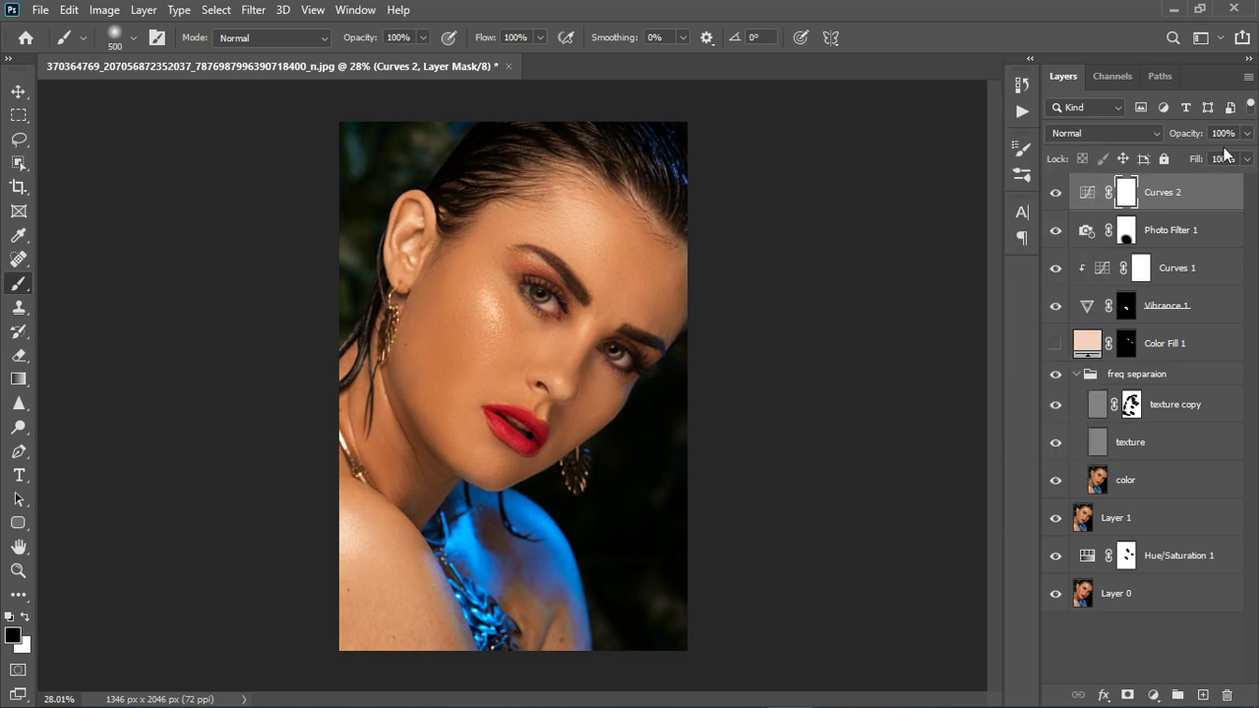
Step: Reduce the top Curves layer's opacity to 47% and stamp all visible layers into a new top layer
left_click(1246, 138)
left_click_drag(1245, 155, 1217, 157)
left_click(1164, 647)
left_click(1163, 647)
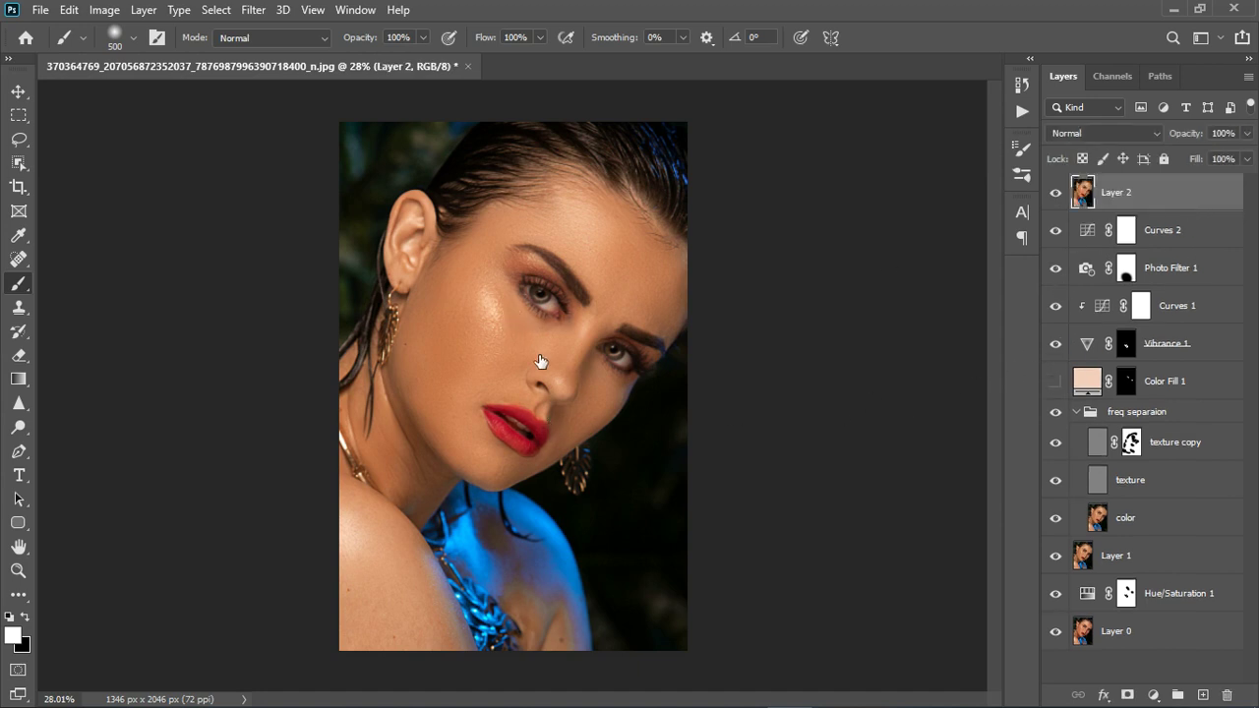
Step: Group all layers from Curves 2 down to Hue/Saturation 1
scroll(542, 362, "down", 1)
scroll(595, 411, "up", 1)
left_click(1177, 234)
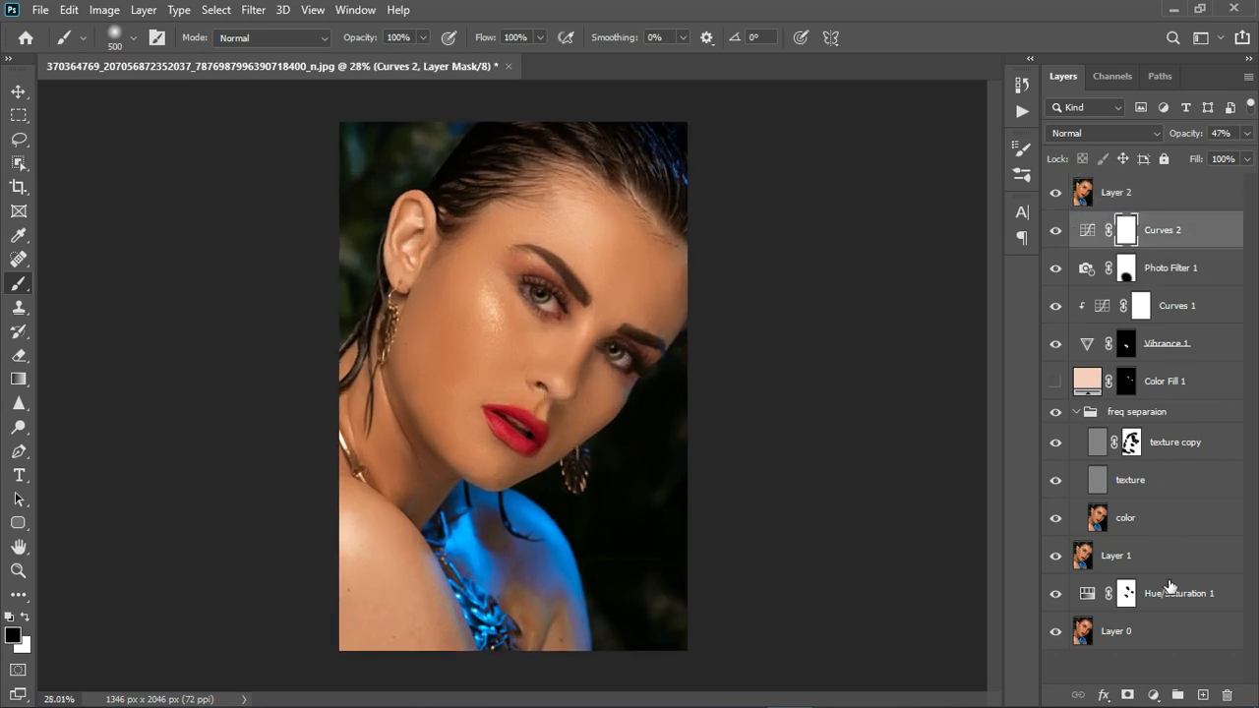
left_click(1169, 593, "shift")
key("ctrl+g")
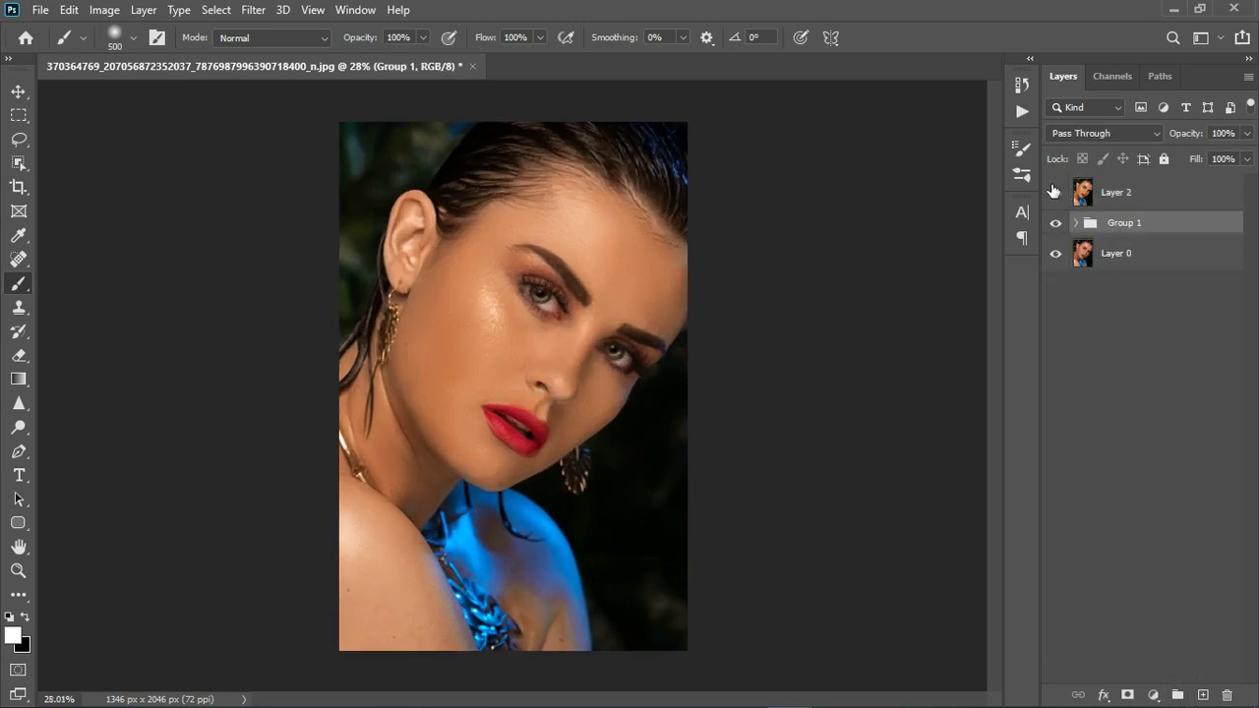
Step: Compare the retouched portrait with the original by toggling the group and the stamped layer, then expand the group and show it again
left_click(1060, 225)
left_click(1060, 195)
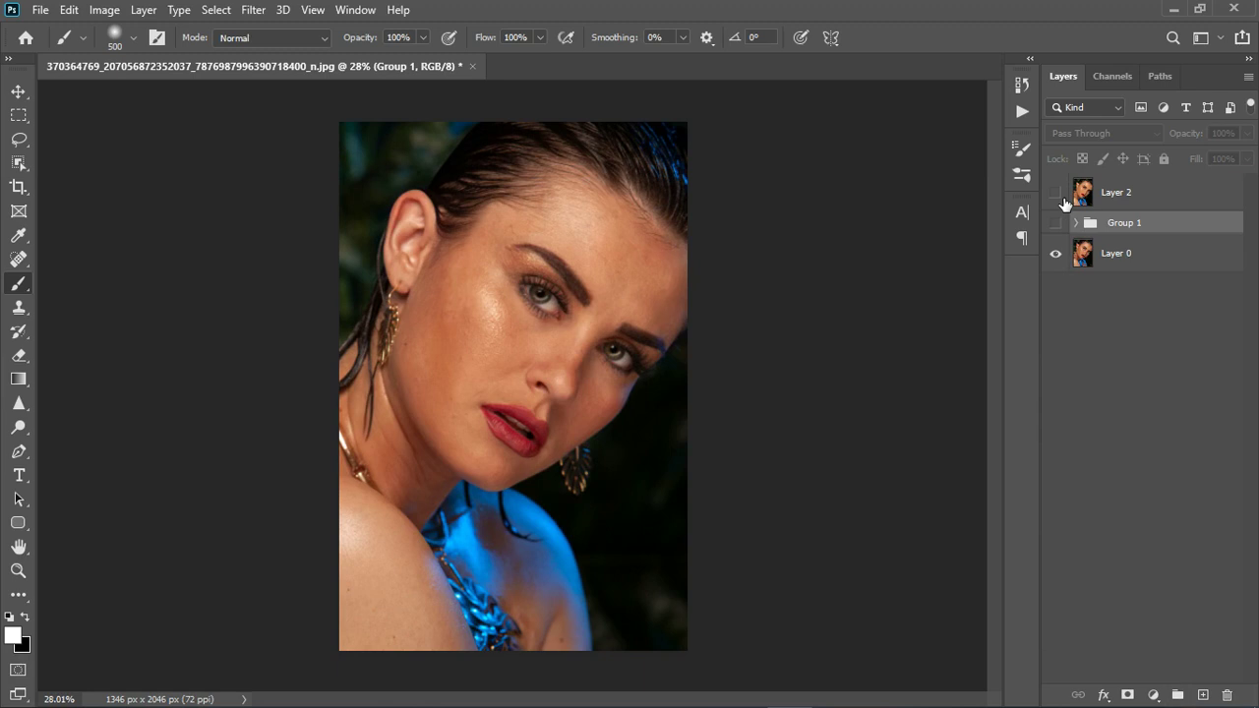
left_click(1056, 194)
left_click(1064, 202)
scroll(509, 326, "up", 5)
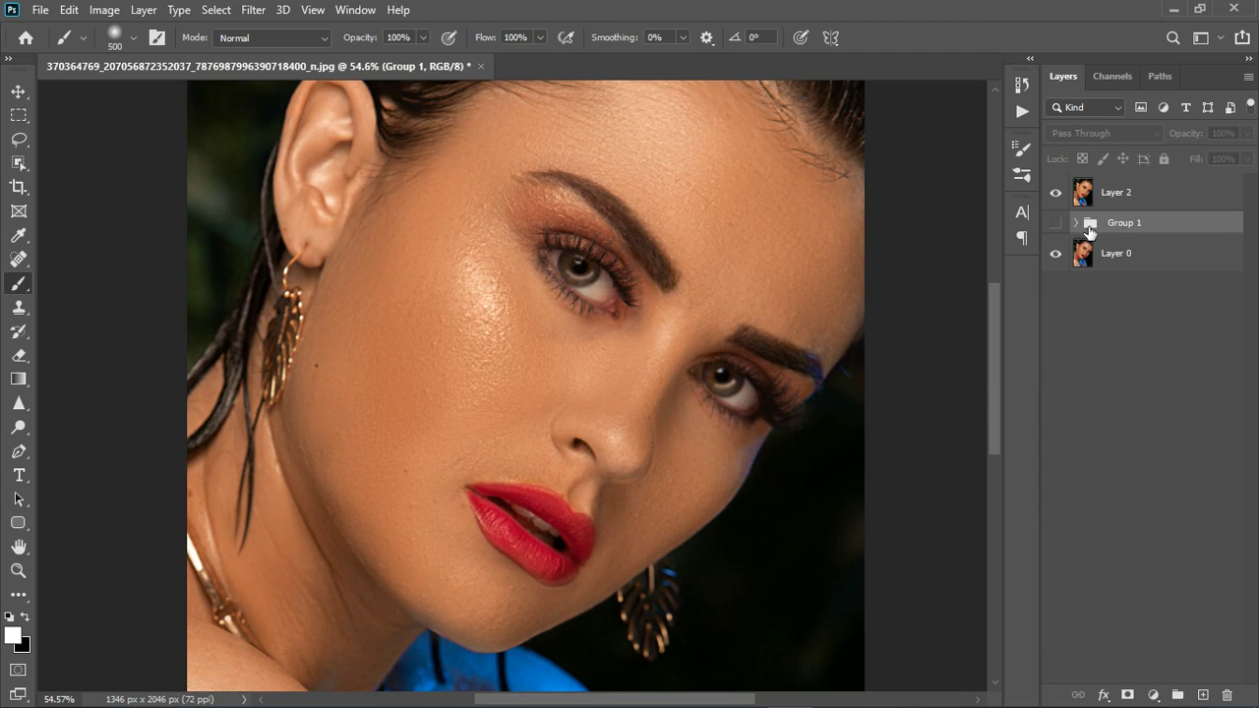
left_click(1079, 224)
left_click(1056, 222)
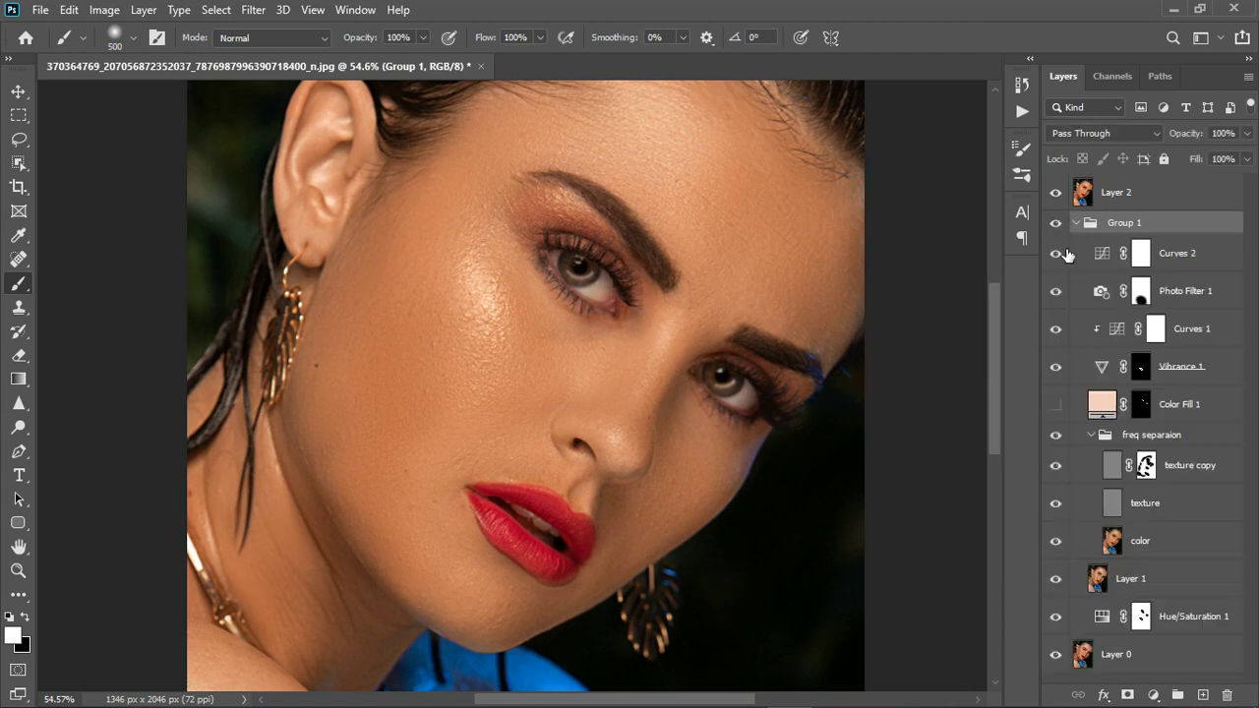
Step: Hide the old stamped Layer 2 and Photo Filter 1, and turn the Color Fill 1 layer's visibility back on
left_click(1055, 290)
left_click(1055, 193)
left_click(1210, 420)
left_click(1055, 405)
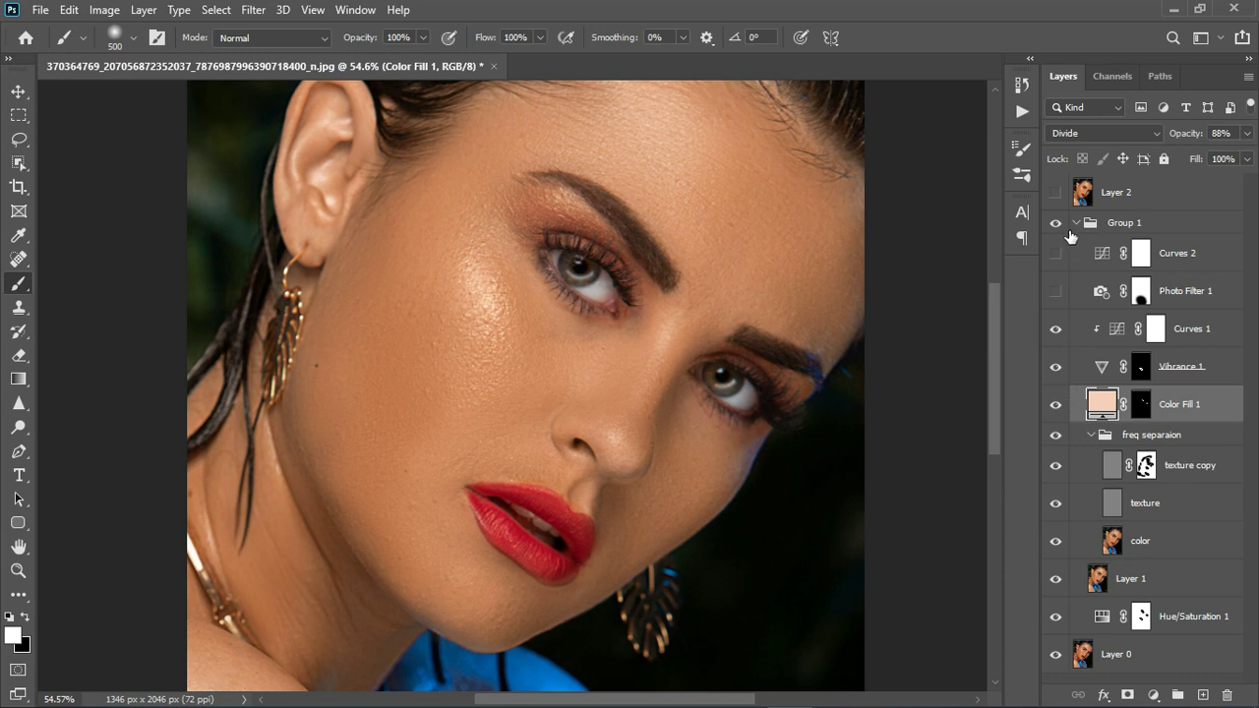
Step: Show Photo Filter 1 and Curves 2 again, stamp the visible layers into a new layer above Group 1, and delete the old Layer 2
left_click(1056, 291)
left_click(1057, 332)
left_click(1159, 226)
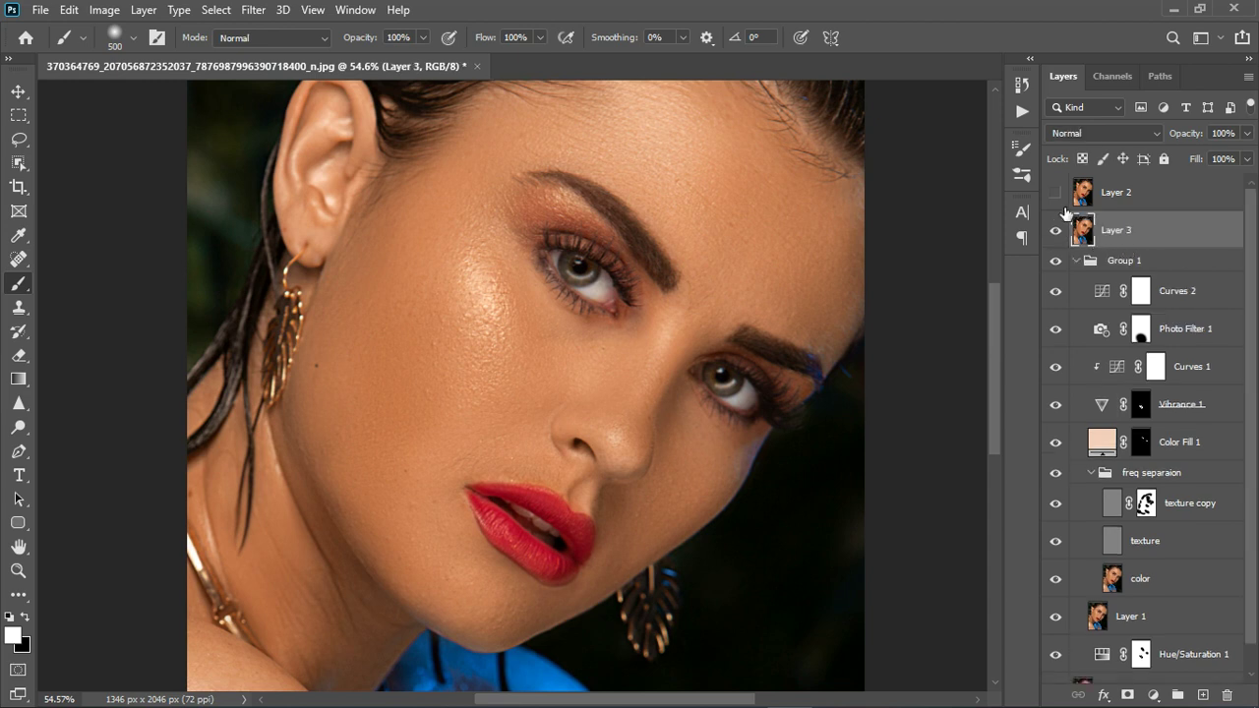
scroll(1142, 298, "down", 1)
scroll(1121, 212, "up", 1)
left_click(1143, 206)
key("Delete")
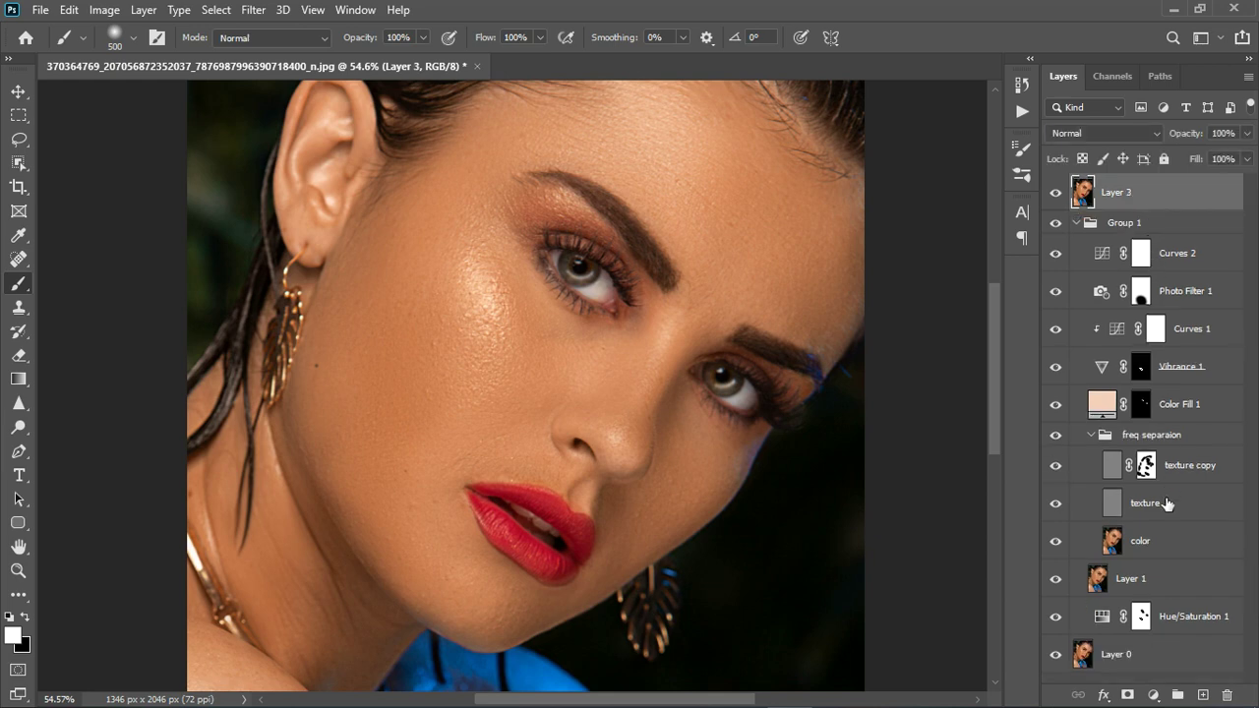
Step: Add a Color Balance adjustment layer above Layer 3 with midtones at -3 magenta–green and -3 yellow–blue
scroll(767, 449, "down", 3)
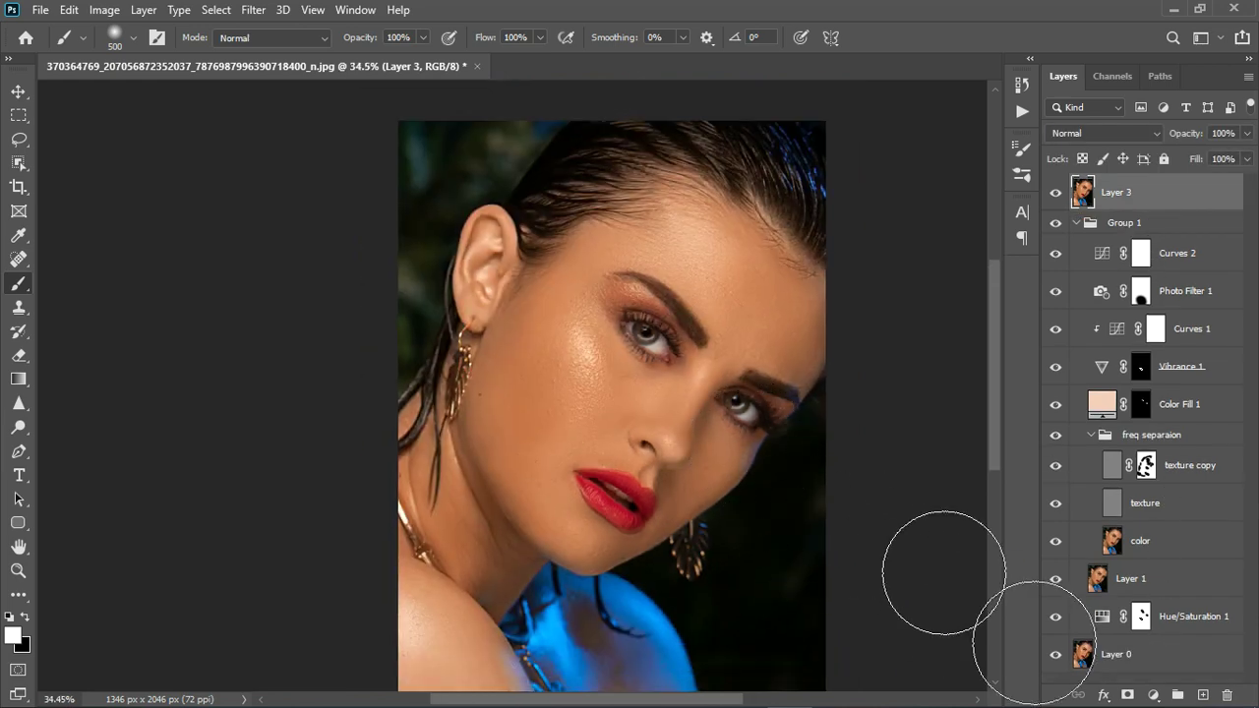
left_click(1152, 695)
left_click(1158, 529)
scroll(505, 514, "down", 2)
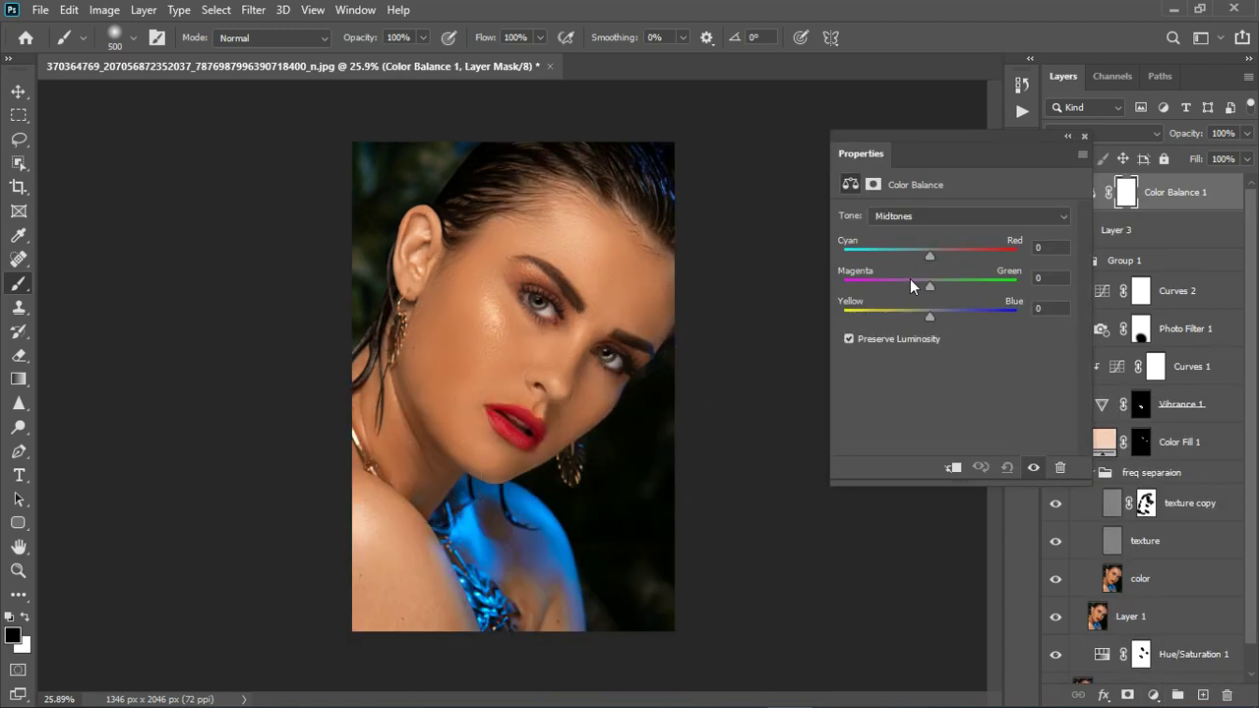
left_click_drag(928, 285, 923, 257)
mouse_move(929, 318)
left_mouse_down()
mouse_move(940, 316)
mouse_move(924, 311)
left_mouse_up()
Step: Set the Color Balance highlights to -4 cyan–red and -9 magenta–green, and slightly adjust the yellow–blue balance
left_click(928, 214)
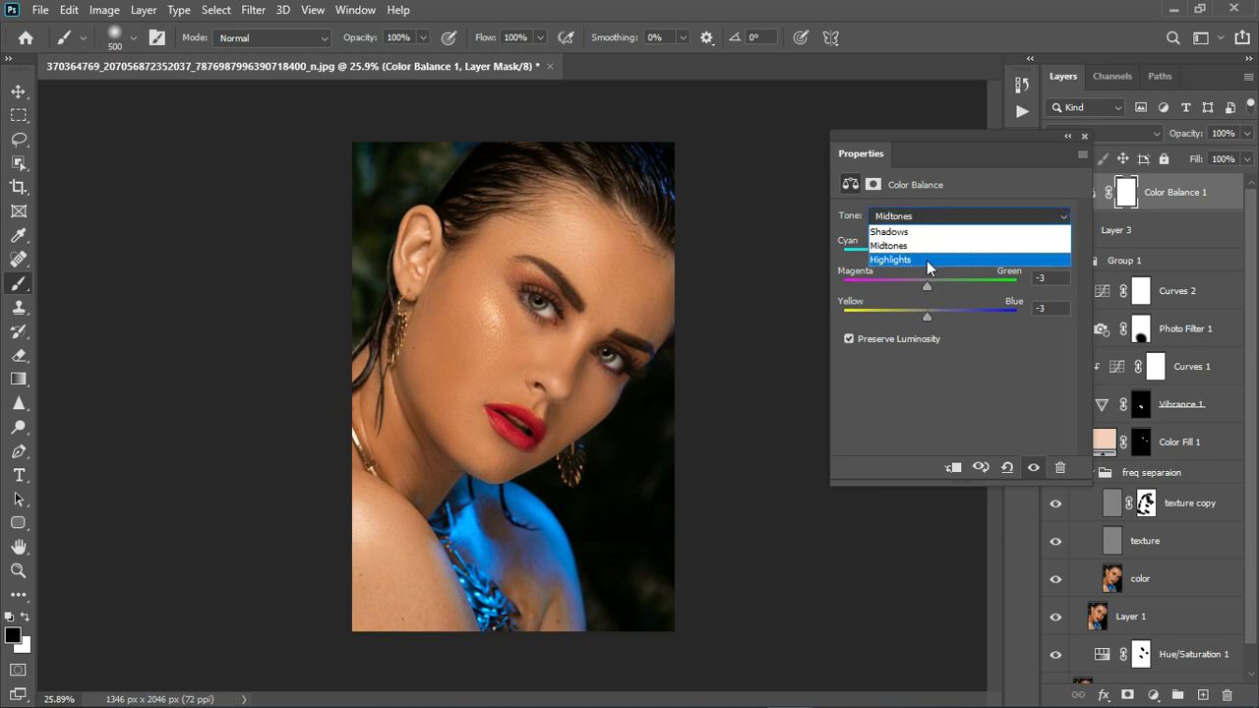
left_click(926, 258)
left_click_drag(929, 285, 926, 252)
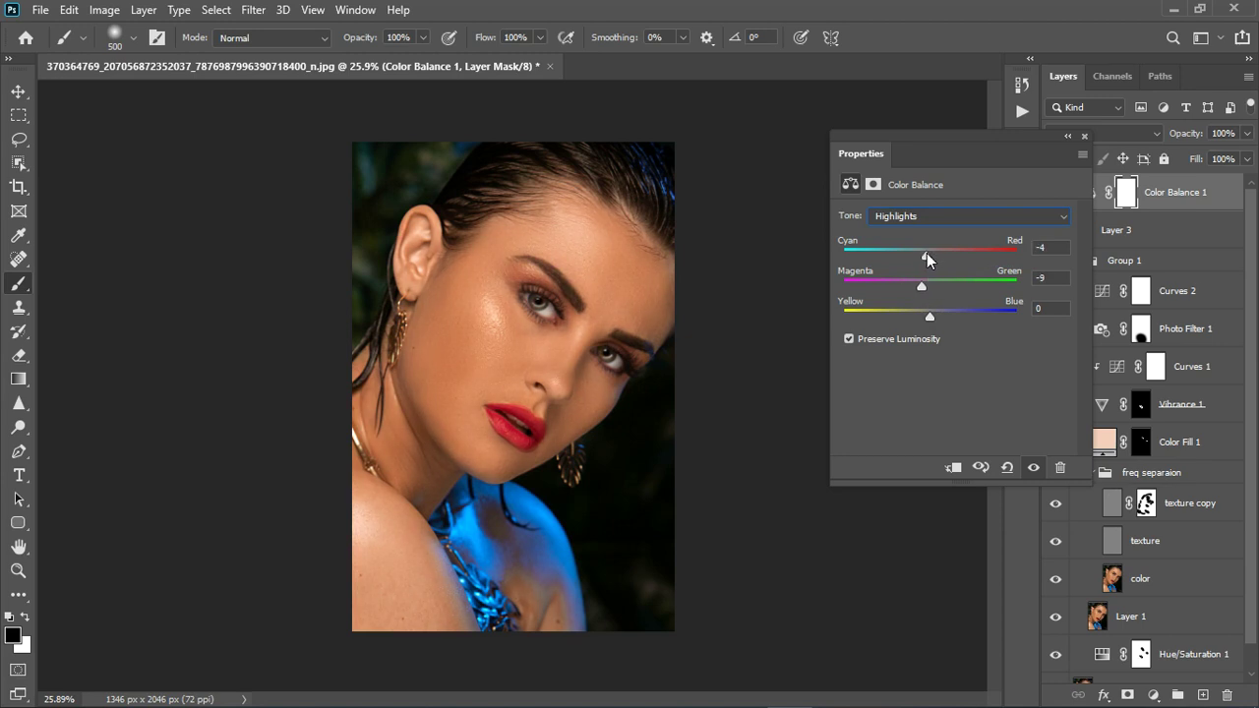
left_click_drag(926, 307, 934, 319)
Step: Fine-tune the color balance of the shadows with slight slider adjustments and close the adjustment's properties
left_click(937, 215)
left_click(931, 234)
left_click_drag(929, 315, 930, 314)
left_click_drag(930, 255, 932, 282)
left_click(1085, 137)
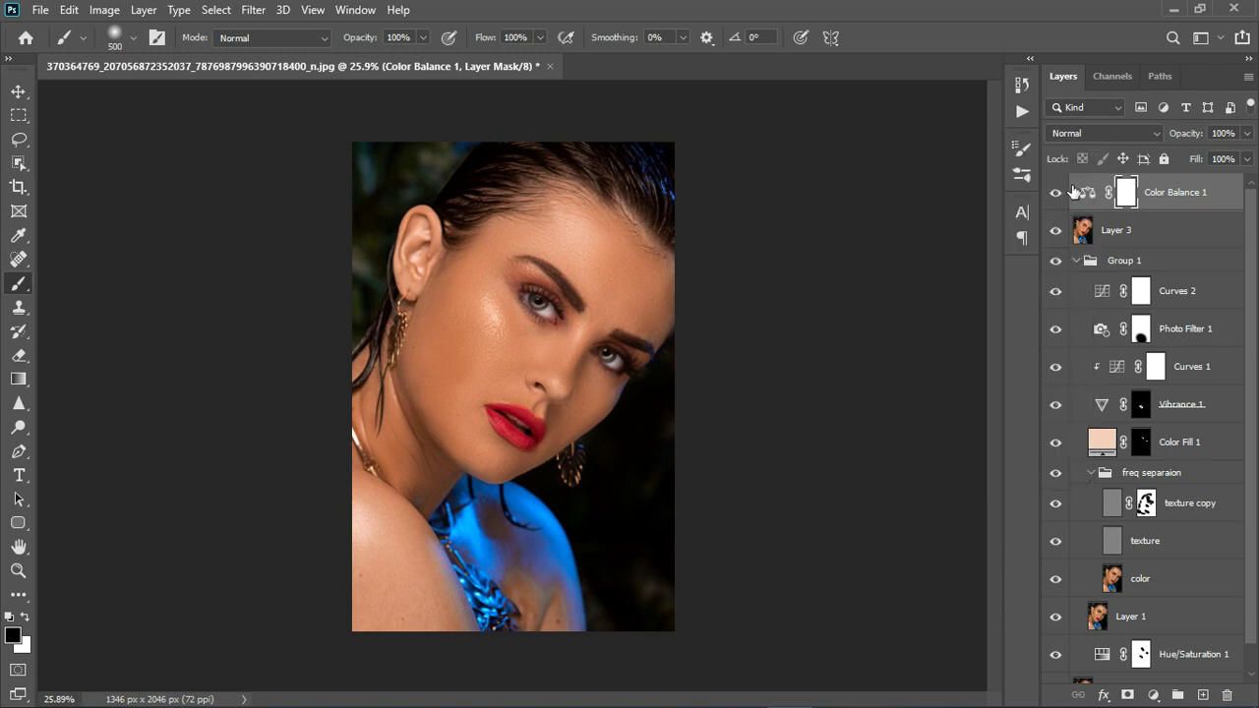
Step: Check the color balance effect by toggling its visibility, and merge Color Balance 1 with Layer 3 into one layer
left_click(1062, 200)
left_click(1062, 200)
left_click(1198, 238)
right_click(1197, 238)
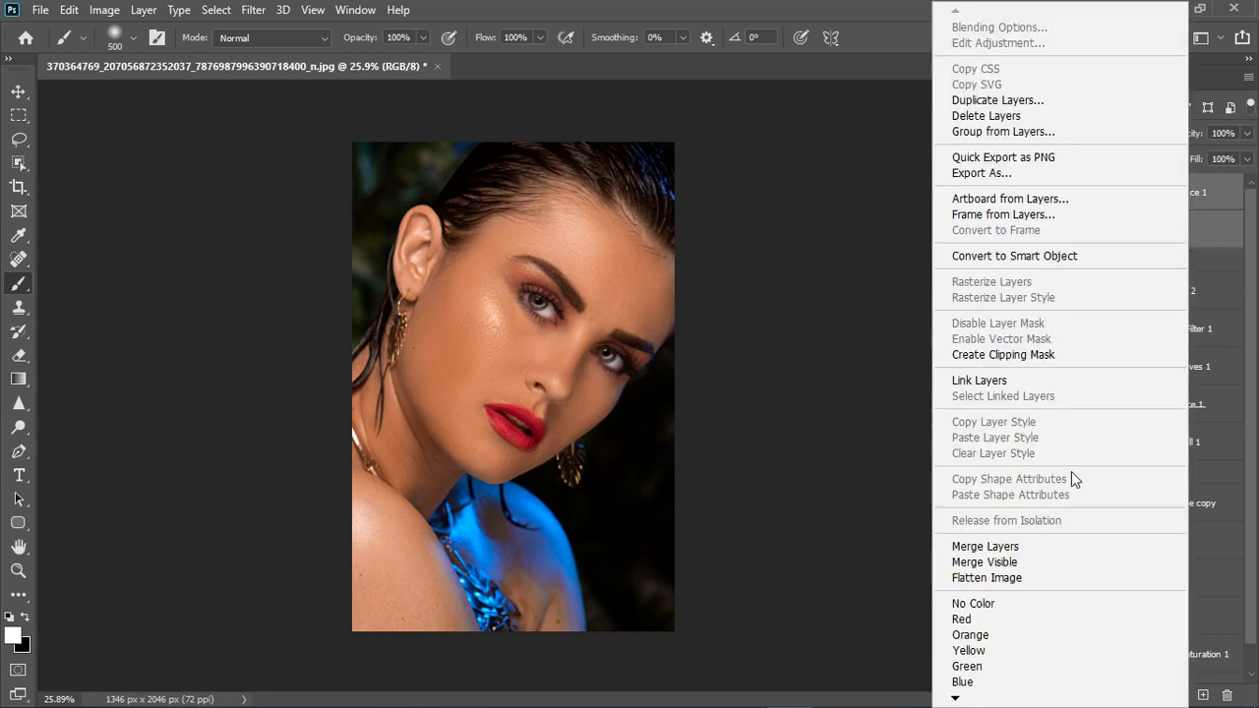
left_click(1023, 542)
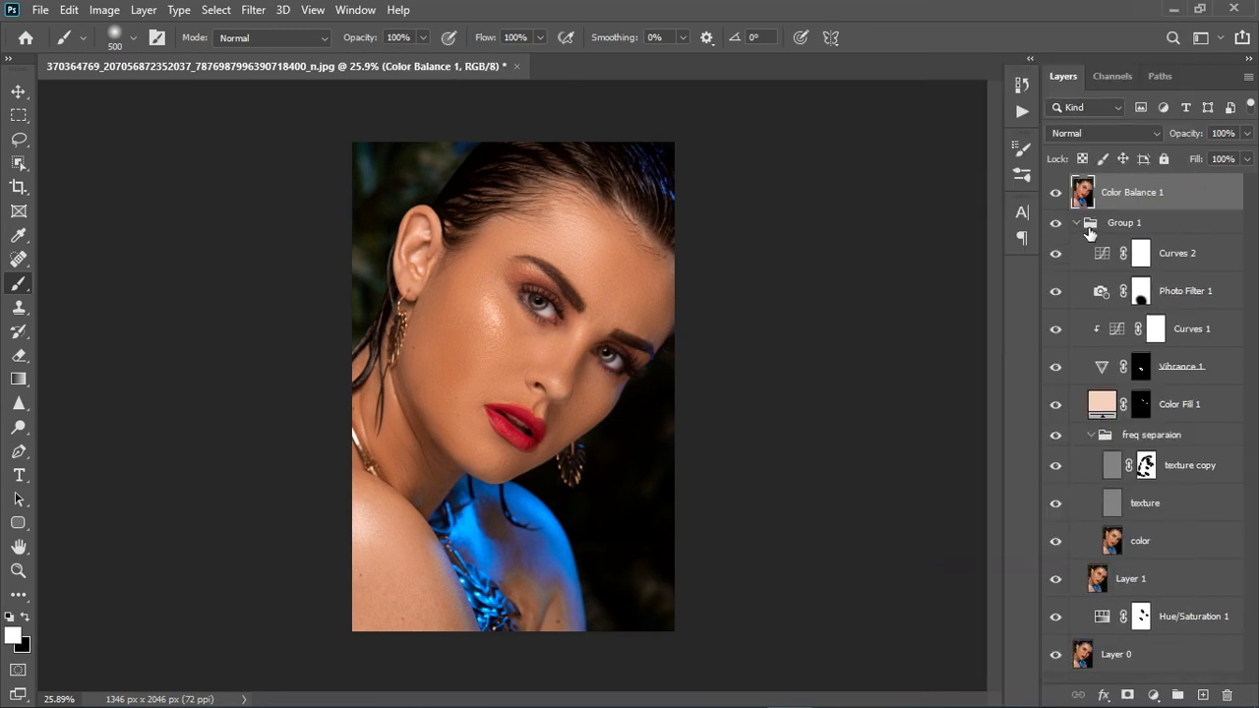
Step: Collapse Group 1 and hide it so only the merged layer and Layer 0 remain visible
left_click(1089, 231)
left_click(1077, 224)
left_click(1058, 224)
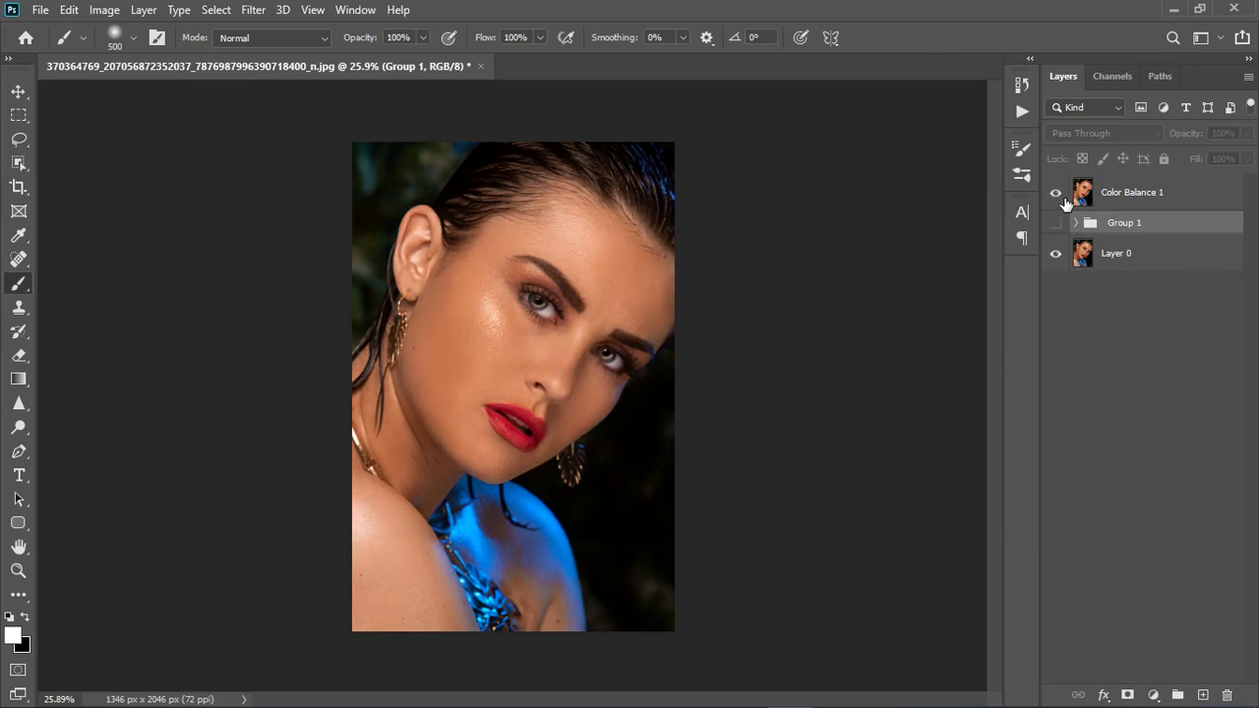
Step: Compare the final portrait with the original Layer 0 by toggling the merged Color Balance 1 layer's visibility
scroll(504, 335, "up", 5)
scroll(527, 339, "down", 3)
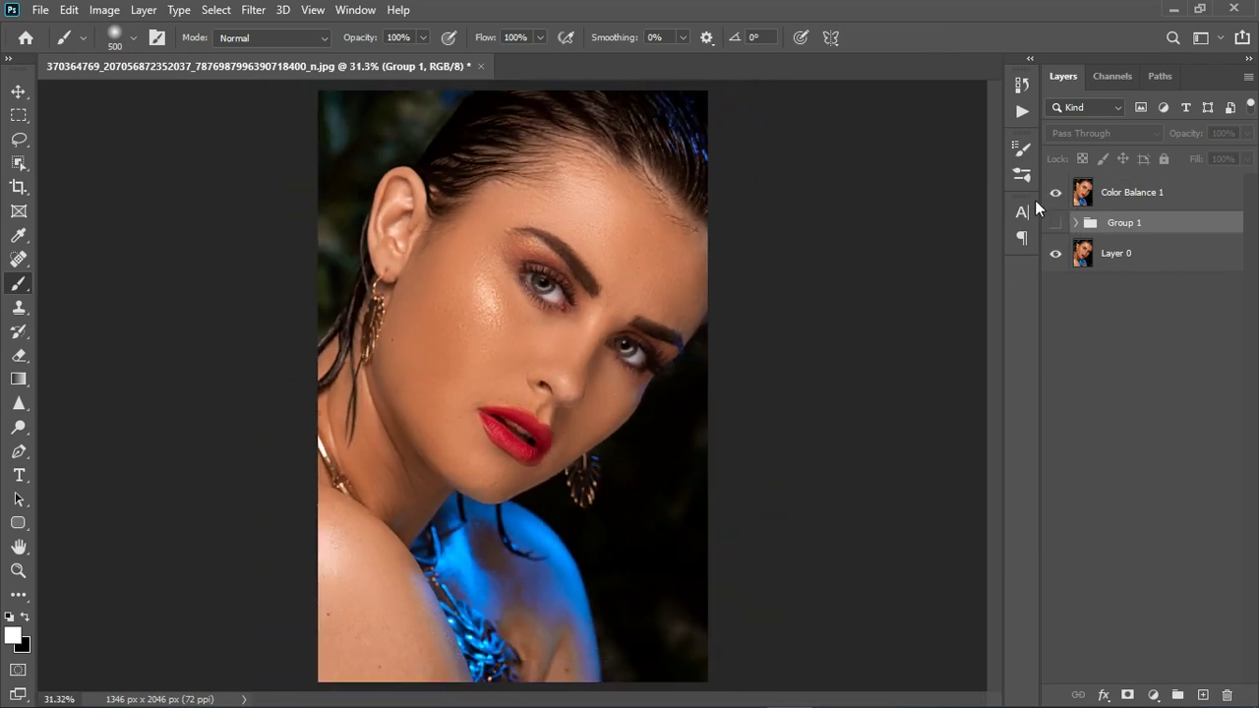
left_click(1059, 194)
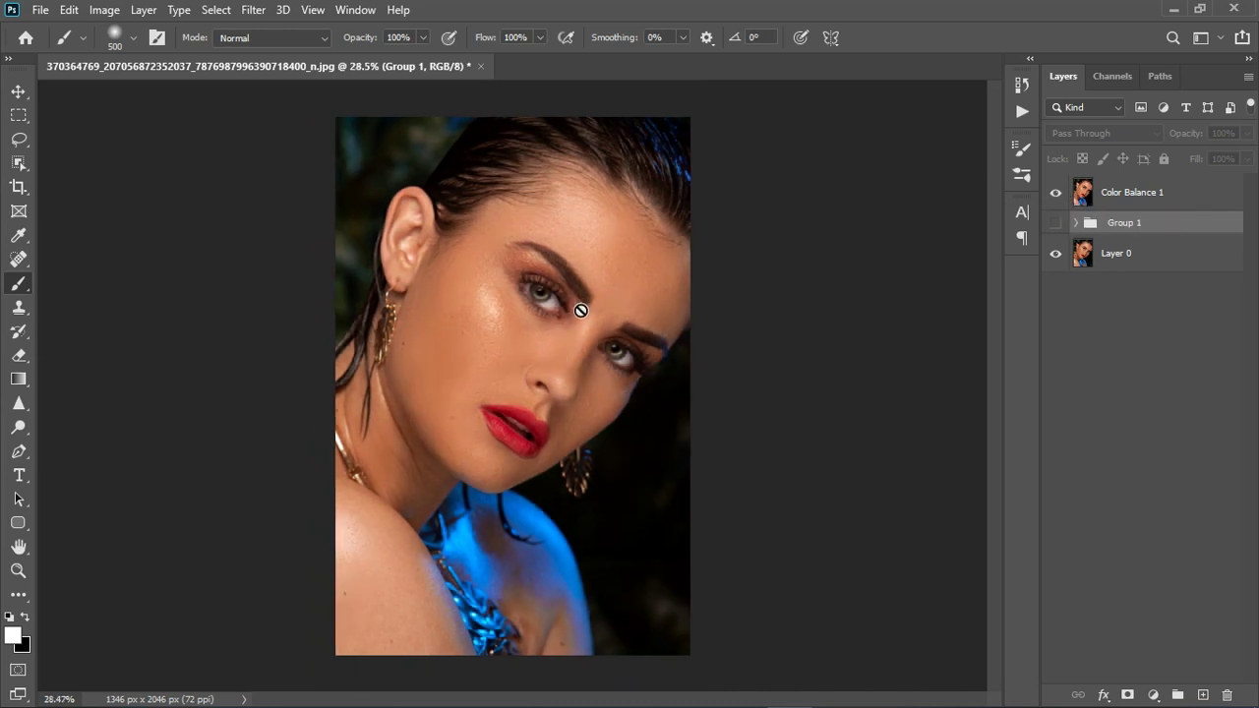
scroll(574, 300, "down", 1)
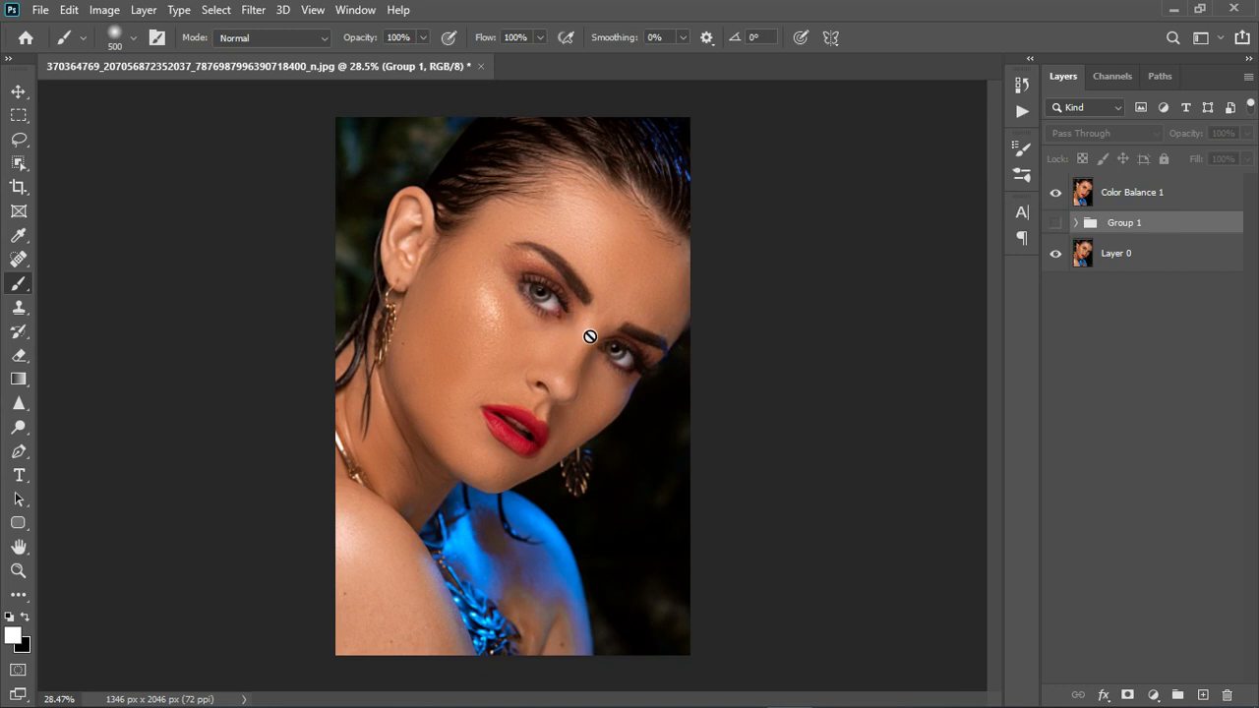